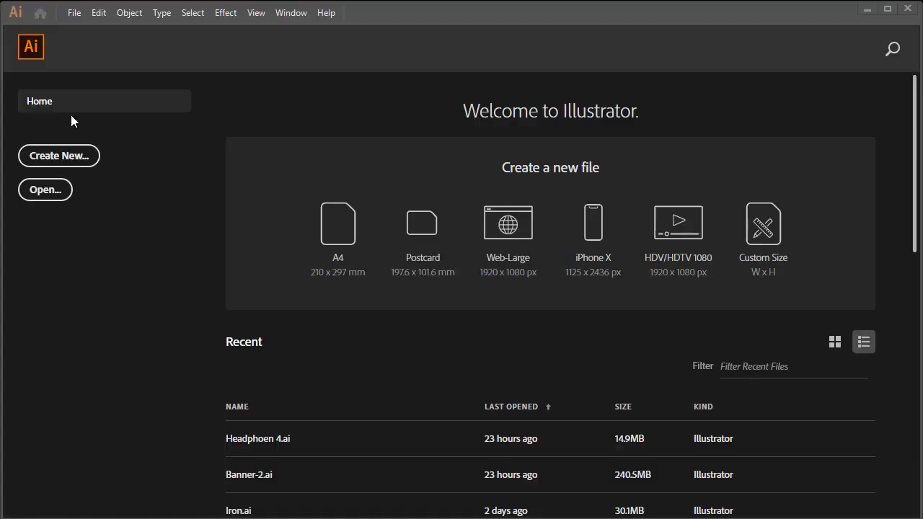
Create an 800 × 800 px CMYK document and cover its artboard exactly with an 800 × 800 px rectangle.
{"action": "left_click", "coordinate": [63, 158]}
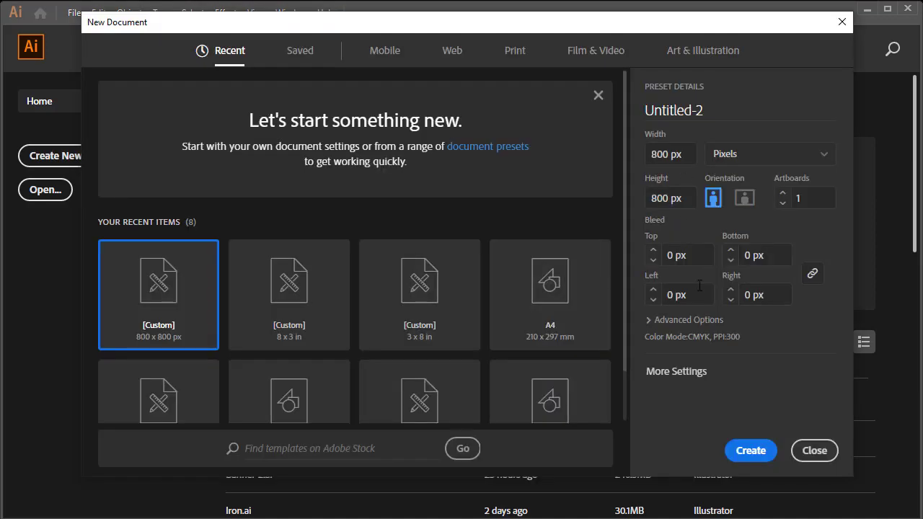
{"action": "left_click", "coordinate": [759, 450]}
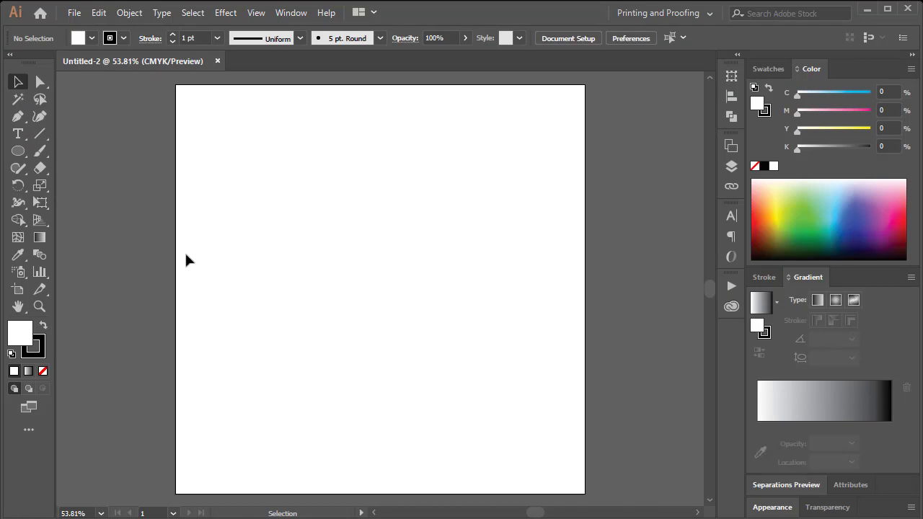
{"action": "left_click_drag", "start_coordinate": [19, 151], "coordinate": [91, 156]}
{"action": "left_click", "coordinate": [330, 199]}
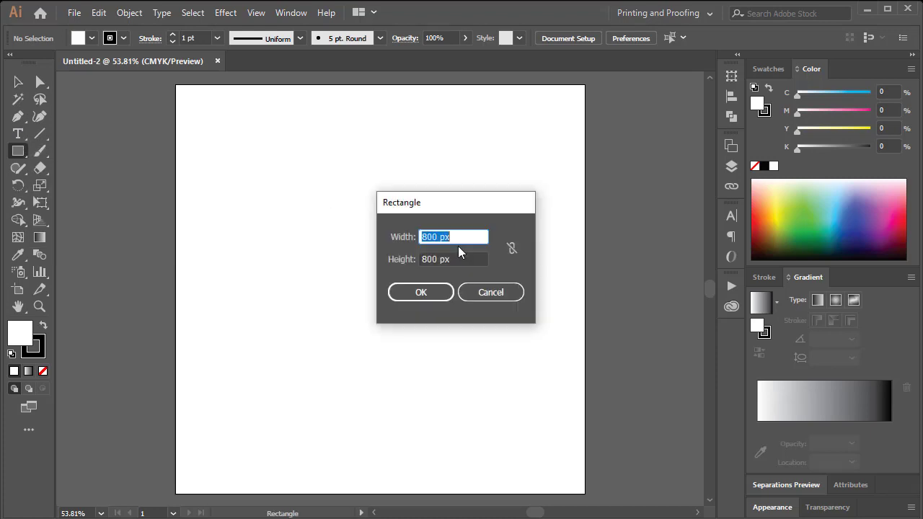
{"action": "type", "text": "800"}
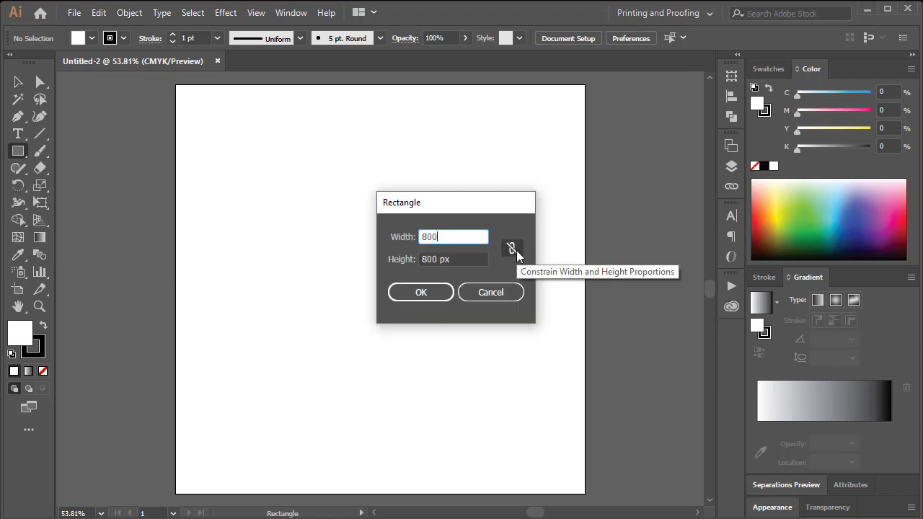
{"action": "key", "text": "Tab"}
{"action": "type", "text": "800"}
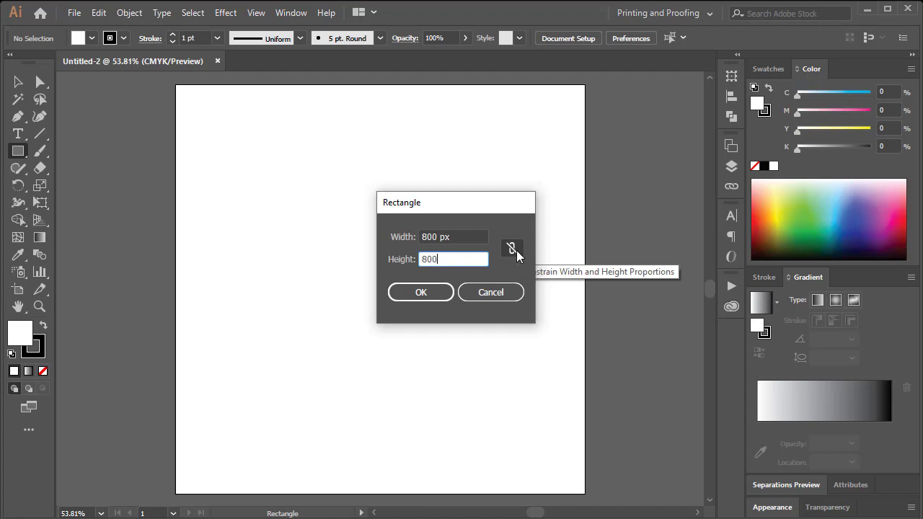
{"action": "key", "text": "Return"}
{"action": "key", "text": "v"}
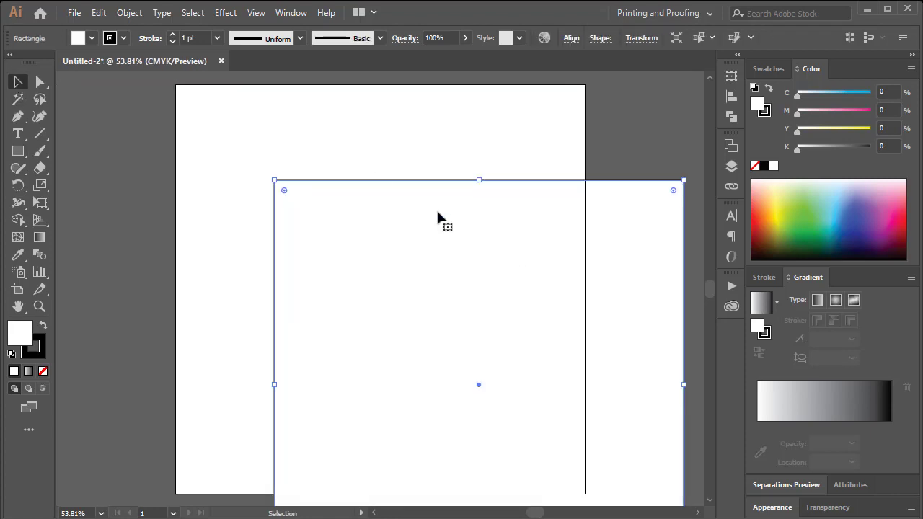
{"action": "left_click_drag", "start_coordinate": [439, 214], "coordinate": [321, 141]}
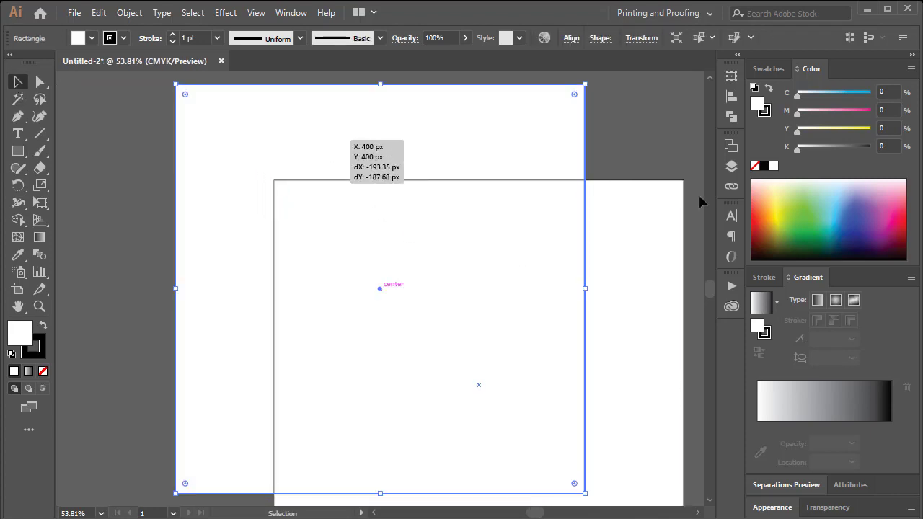
Remove the rectangle's stroke, fill it with C 65, M 60, Y 60, K 50, and deselect it.
{"action": "left_click", "coordinate": [768, 114]}
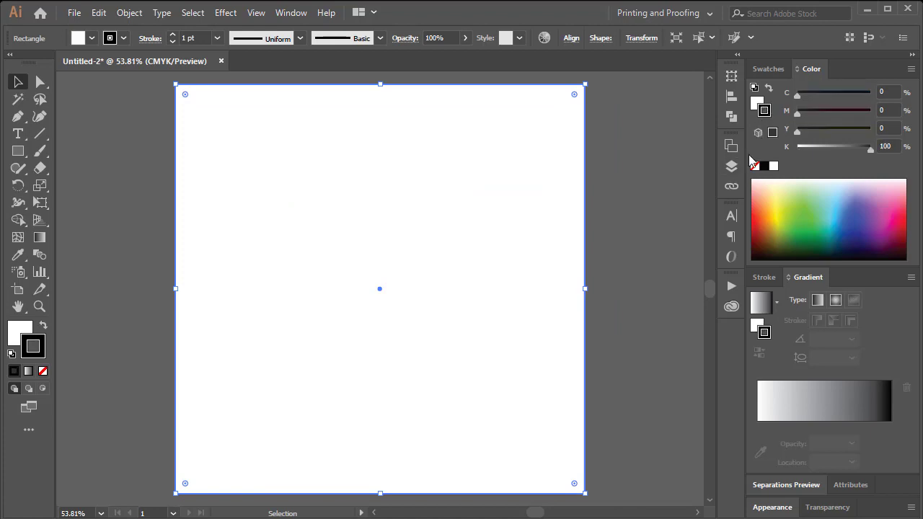
{"action": "left_click", "coordinate": [756, 166]}
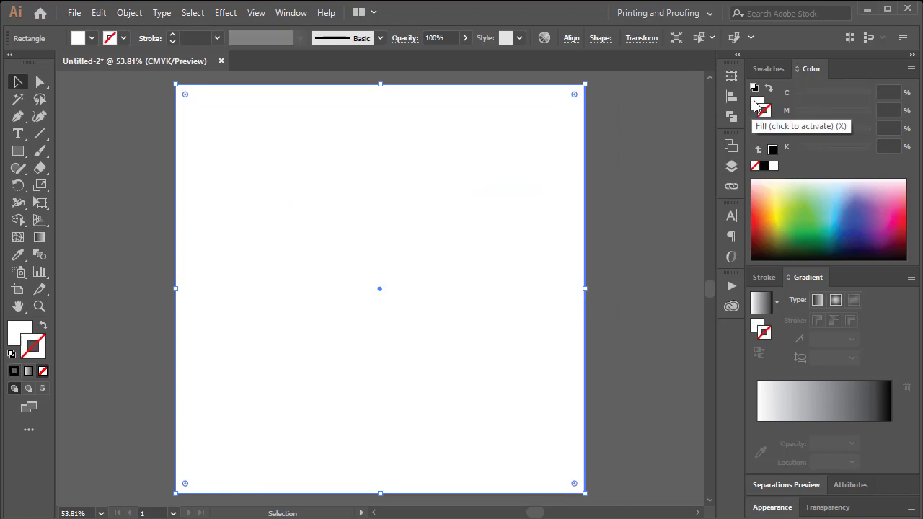
{"action": "left_click", "coordinate": [758, 106]}
{"action": "left_click", "coordinate": [891, 89]}
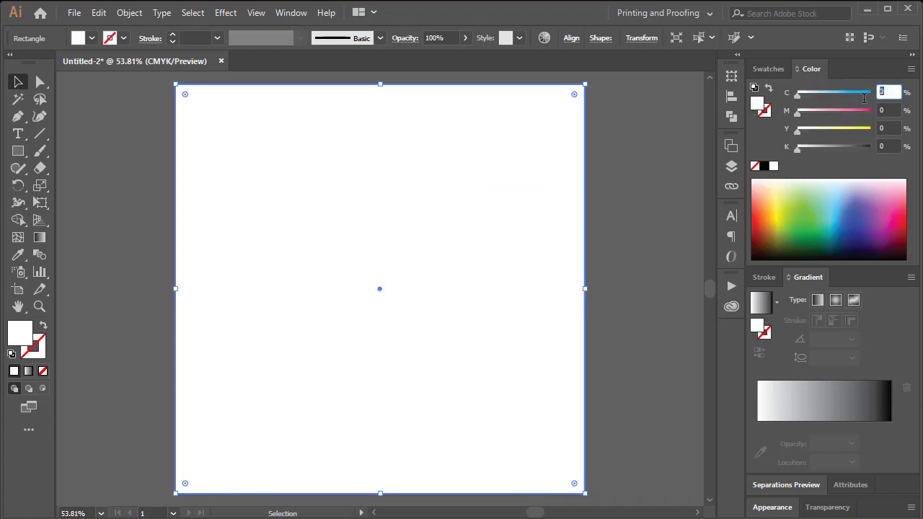
{"action": "type", "text": "65"}
{"action": "key", "text": "Tab"}
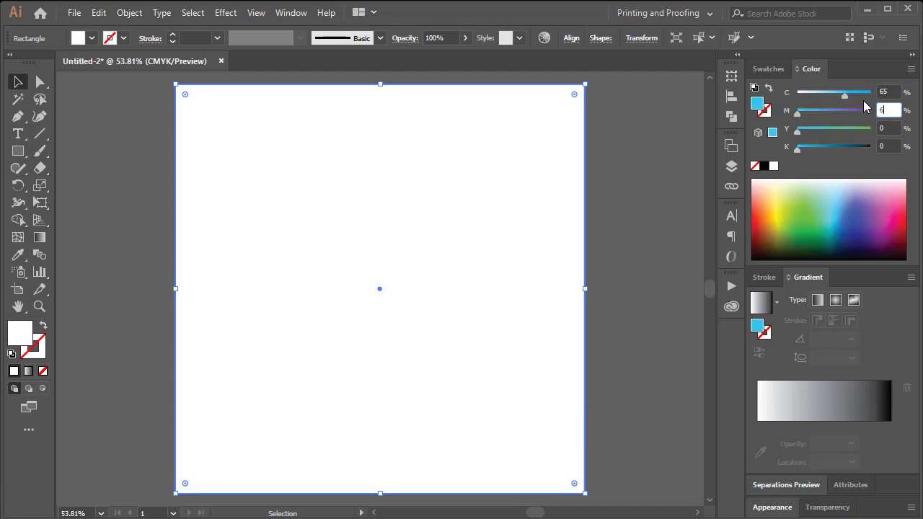
{"action": "type", "text": "60"}
{"action": "key", "text": "Tab"}
{"action": "type", "text": "60"}
{"action": "key", "text": "Tab"}
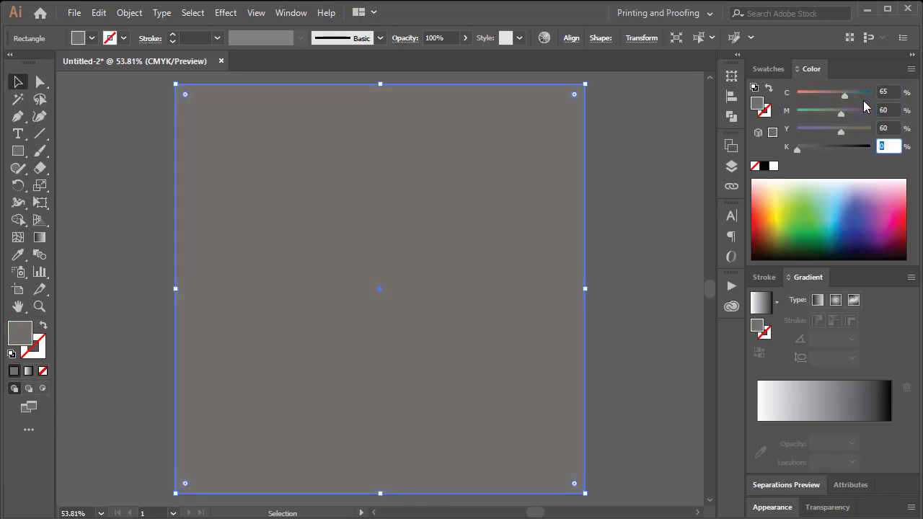
{"action": "type", "text": "50"}
{"action": "key", "text": "Return"}
{"action": "key", "text": "ctrl+shift+a"}
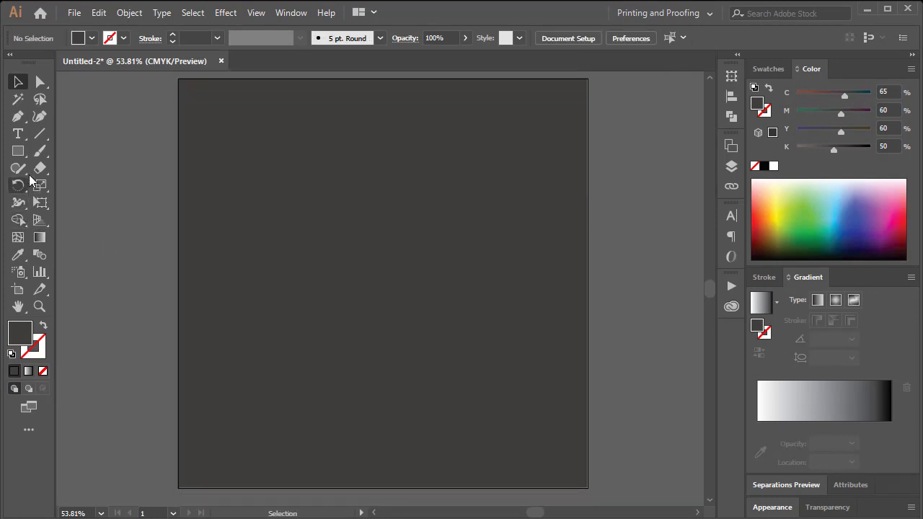
Draw a closed Pen shape over the lower artboard, its upper edge running horizontally about 548 px and rising diagonally past the right side.
{"action": "left_click", "coordinate": [17, 117]}
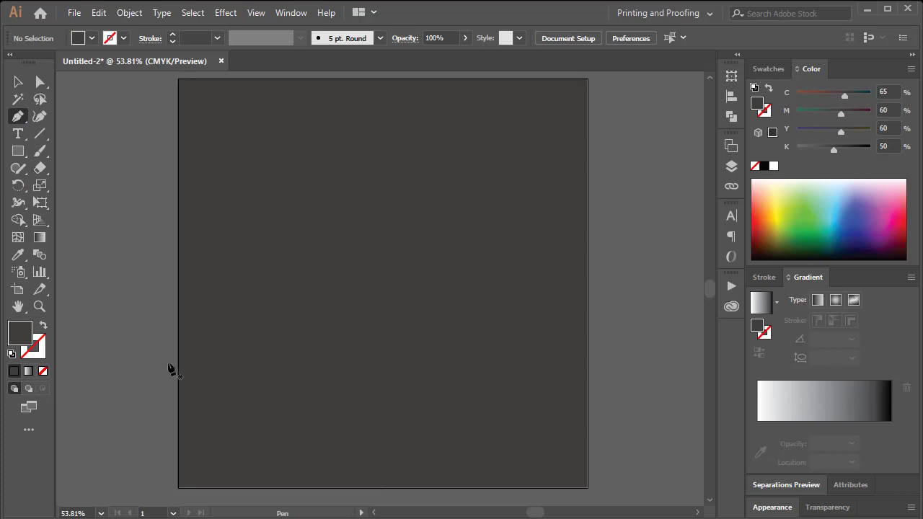
{"action": "left_click", "coordinate": [171, 337]}
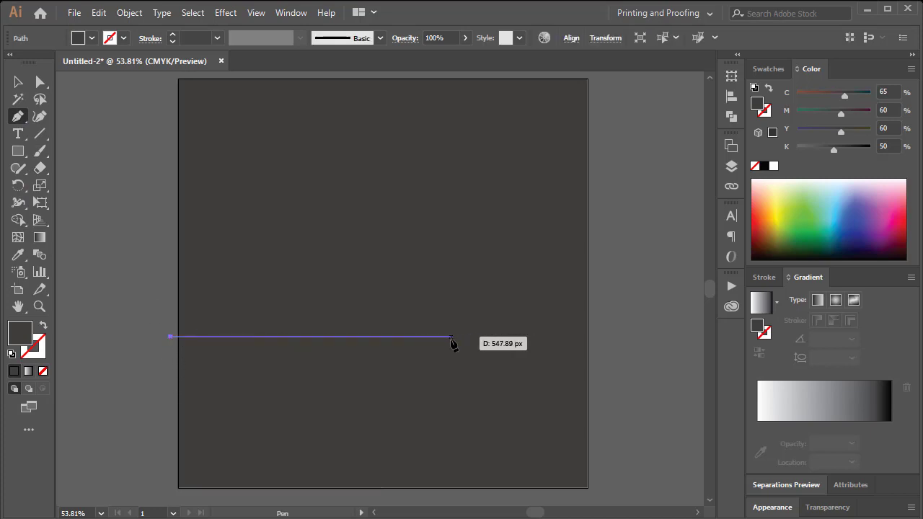
{"action": "left_click", "coordinate": [451, 337]}
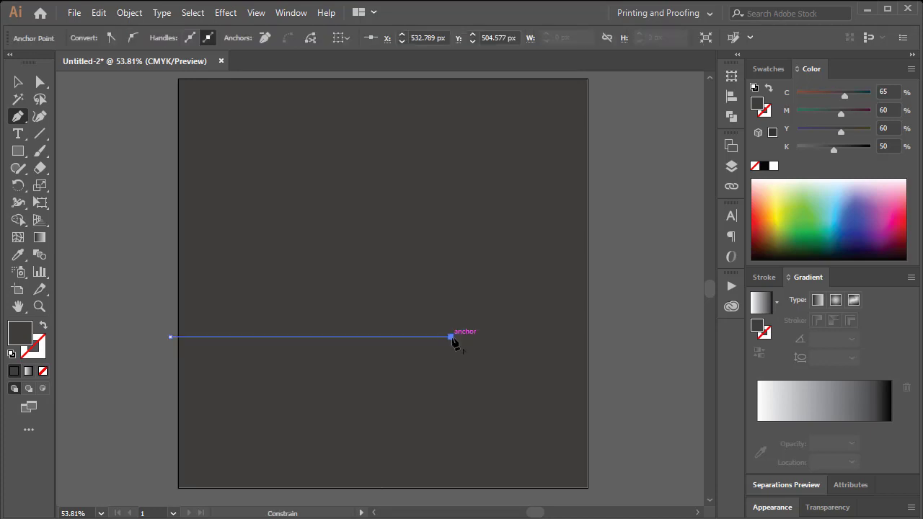
{"action": "left_click", "coordinate": [592, 232]}
{"action": "left_click", "coordinate": [554, 327], "text": "ctrl+alt"}
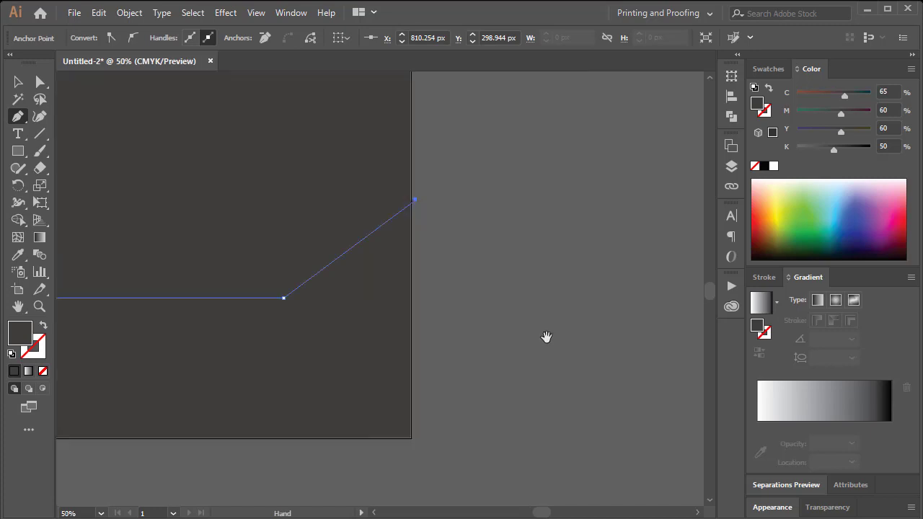
{"action": "left_click", "coordinate": [463, 437]}
{"action": "left_click", "coordinate": [220, 439], "text": "ctrl+alt"}
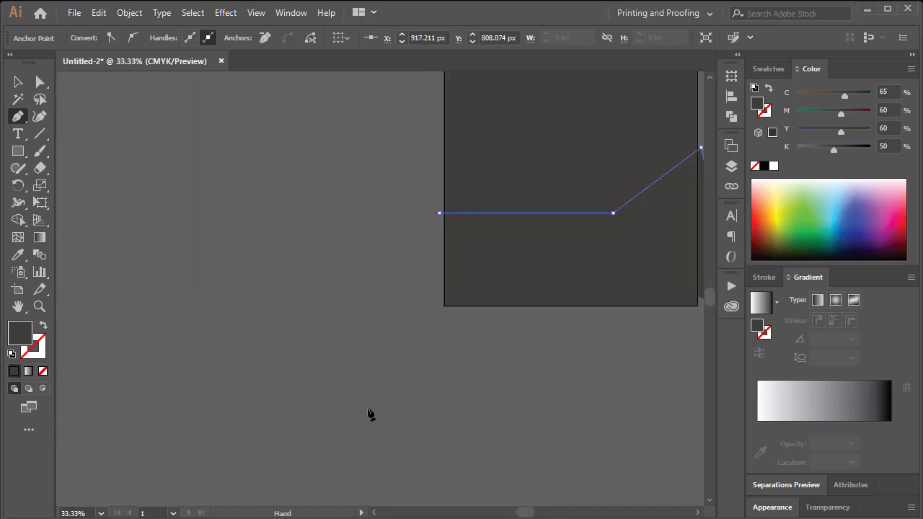
{"action": "left_click", "coordinate": [368, 408]}
{"action": "left_click", "coordinate": [352, 303]}
{"action": "left_click", "coordinate": [440, 213]}
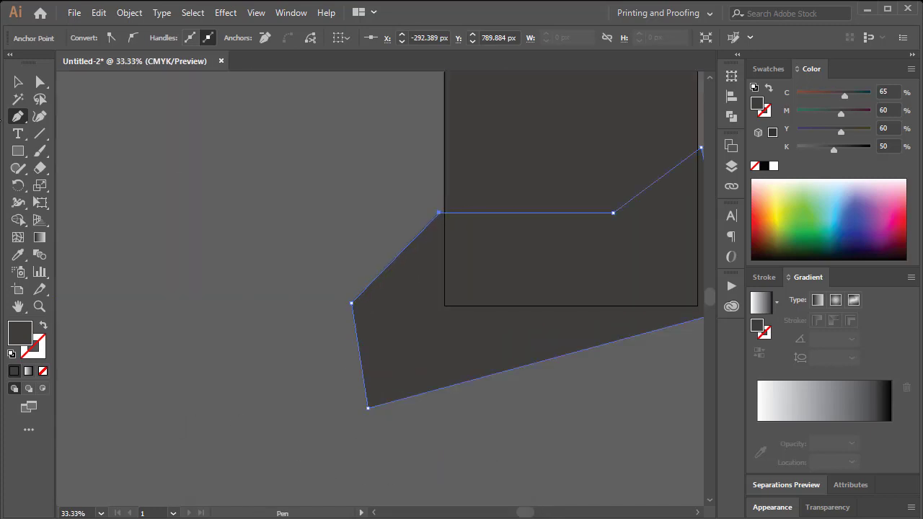
Trim away the parts of the pen shape outside the square background with the Shape Builder tool.
{"action": "left_click", "coordinate": [18, 82]}
{"action": "left_click_drag", "start_coordinate": [416, 163], "coordinate": [553, 288]}
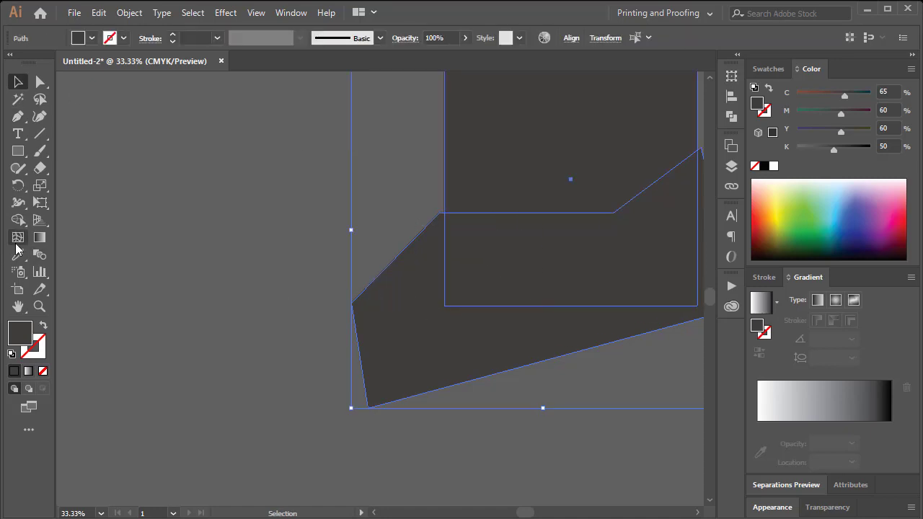
{"action": "left_click", "coordinate": [18, 220]}
{"action": "left_click_drag", "start_coordinate": [378, 212], "coordinate": [389, 308]}
{"action": "left_click", "coordinate": [20, 83]}
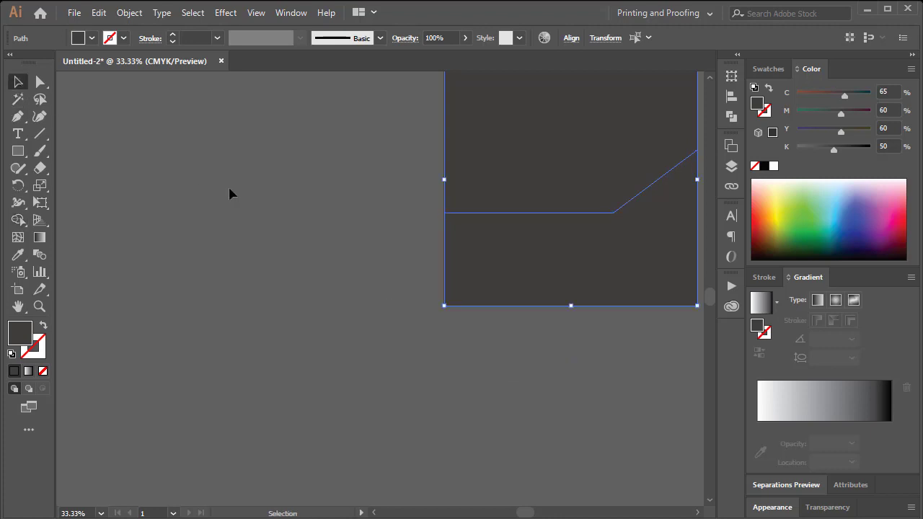
{"action": "left_click", "coordinate": [228, 187]}
Select the lower angled shape and reduce its height slightly from the upper edge, keeping its base on the artboard's bottom edge.
{"action": "left_click_drag", "start_coordinate": [536, 183], "coordinate": [245, 275]}
{"action": "left_click", "coordinate": [366, 341]}
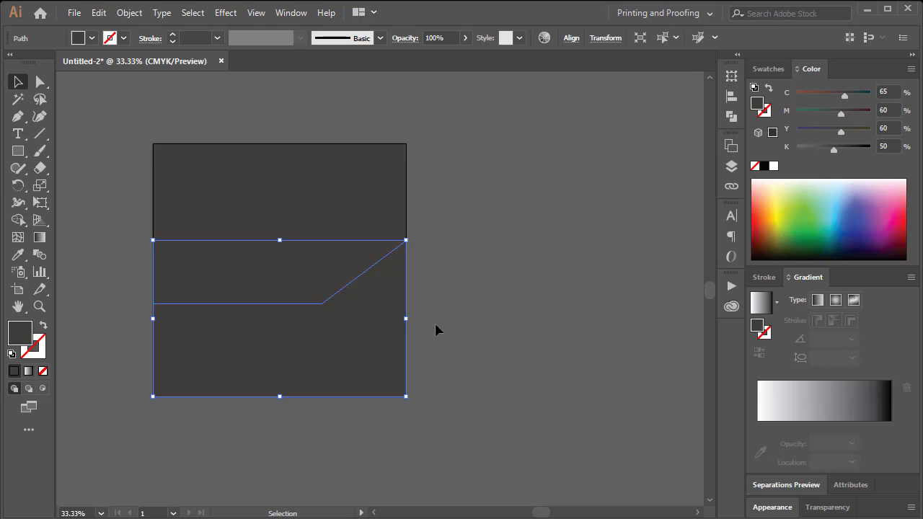
{"action": "left_click", "coordinate": [303, 279], "text": "shift"}
{"action": "left_click_drag", "start_coordinate": [284, 240], "coordinate": [280, 255]}
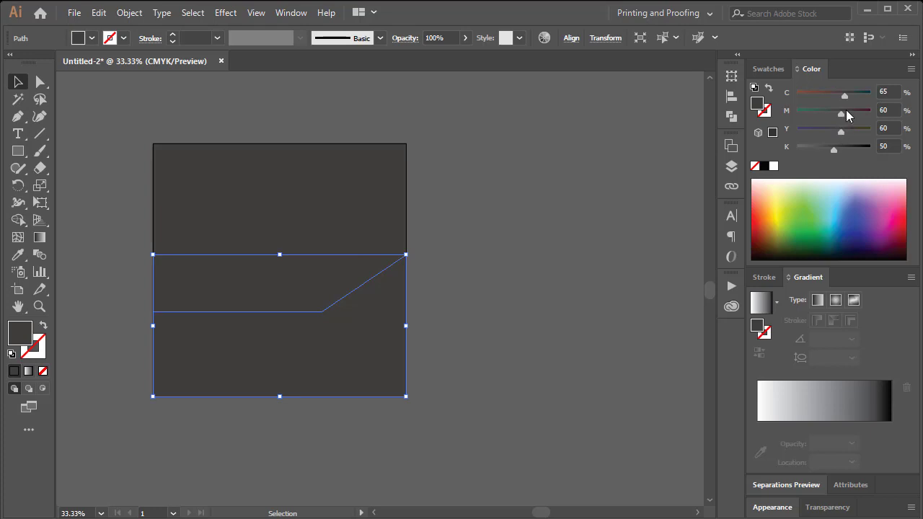
Fill the lower angled shape with yellow-orange C 0, M 41, Y 100, K 0.
{"action": "left_click_drag", "start_coordinate": [846, 96], "coordinate": [797, 95]}
{"action": "left_click_drag", "start_coordinate": [835, 148], "coordinate": [916, 130]}
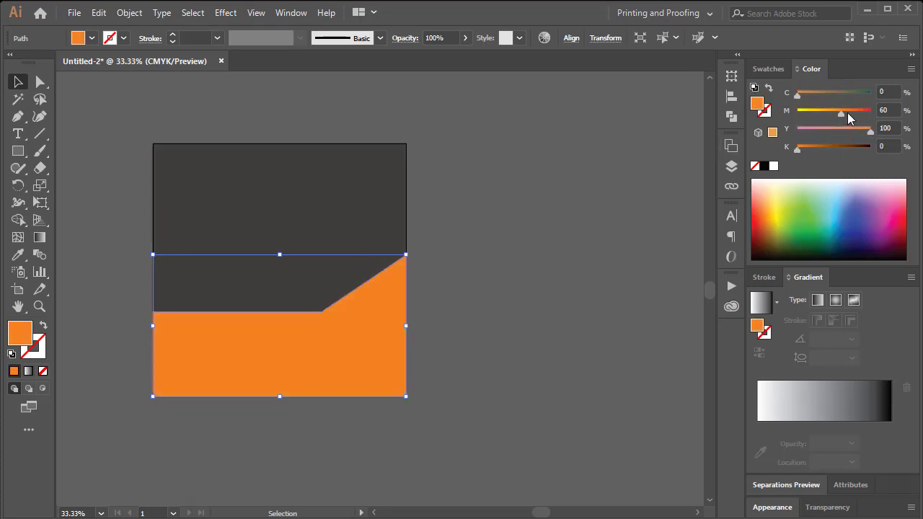
{"action": "left_click_drag", "start_coordinate": [836, 113], "coordinate": [827, 113]}
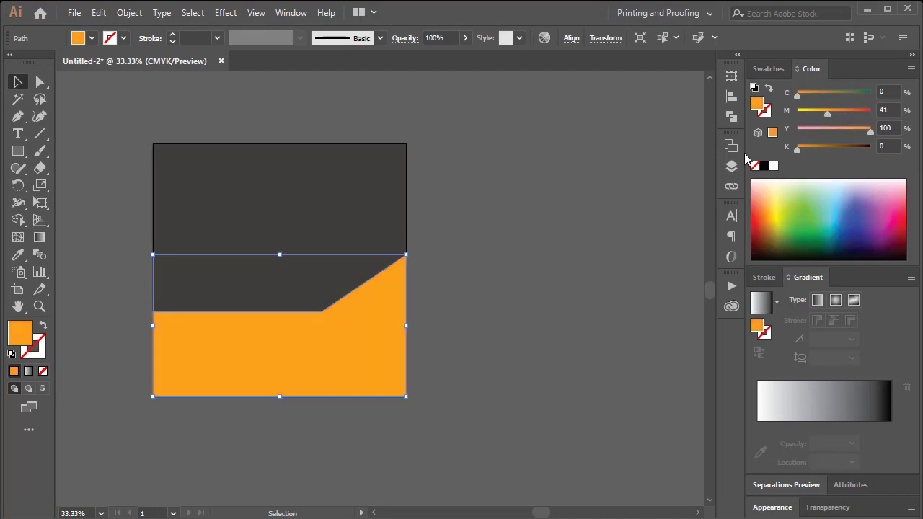
{"action": "key", "text": "a"}
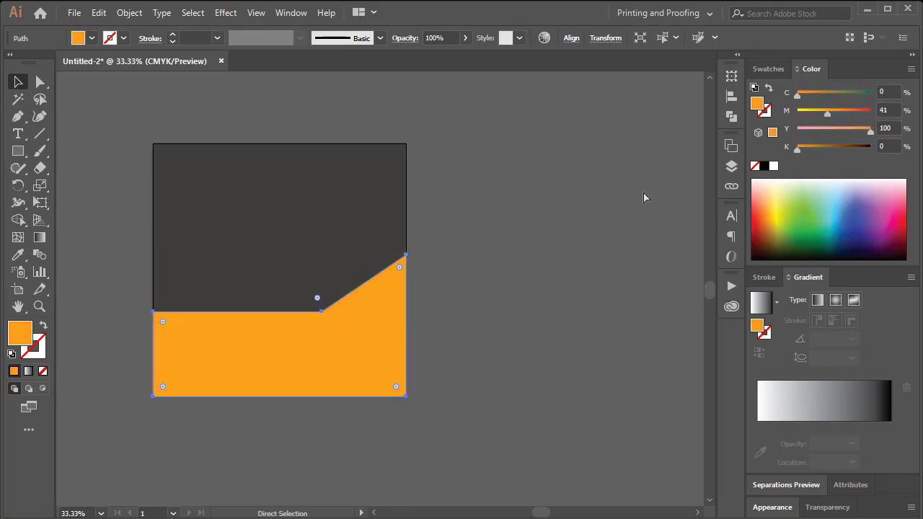
{"action": "key", "text": "v"}
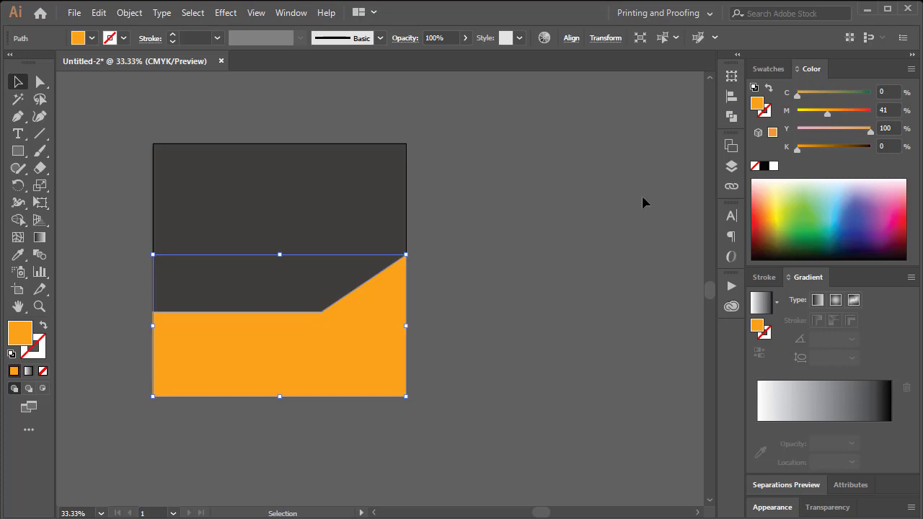
Duplicate the orange shape behind itself, set the copy's magenta to 60%, and nudge it upward 20 increments as a darker edge band.
{"action": "left_click", "coordinate": [842, 109]}
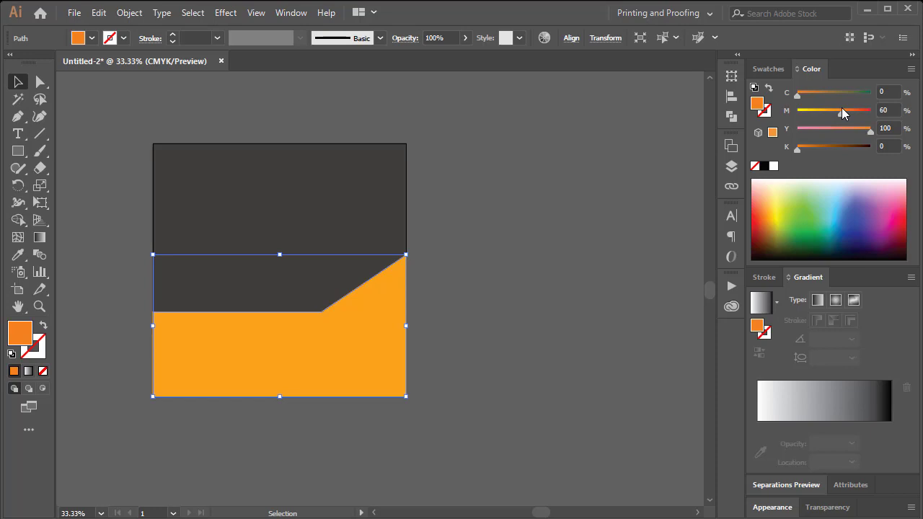
{"action": "key", "text": "Up"}
{"action": "key", "text": "Up"}
{"action": "key", "text": "Up"}
{"action": "key", "text": "Up"}
{"action": "key", "text": "Up"}
{"action": "key", "text": "Up"}
{"action": "key", "text": "Up"}
{"action": "key", "text": "Up"}
{"action": "key", "text": "Up"}
{"action": "key", "text": "Up"}
{"action": "key", "text": "Up"}
{"action": "key", "text": "Up"}
{"action": "key", "text": "Up"}
{"action": "key", "text": "Up"}
{"action": "key", "text": "Up"}
{"action": "key", "text": "Up"}
{"action": "key", "text": "Up"}
{"action": "key", "text": "Up"}
{"action": "key", "text": "Up"}
{"action": "key", "text": "Up"}
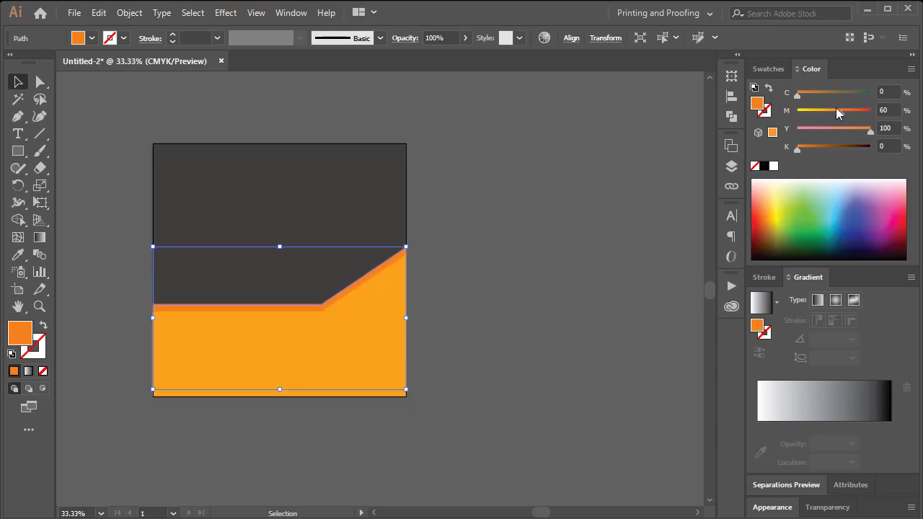
{"action": "left_click", "coordinate": [488, 240]}
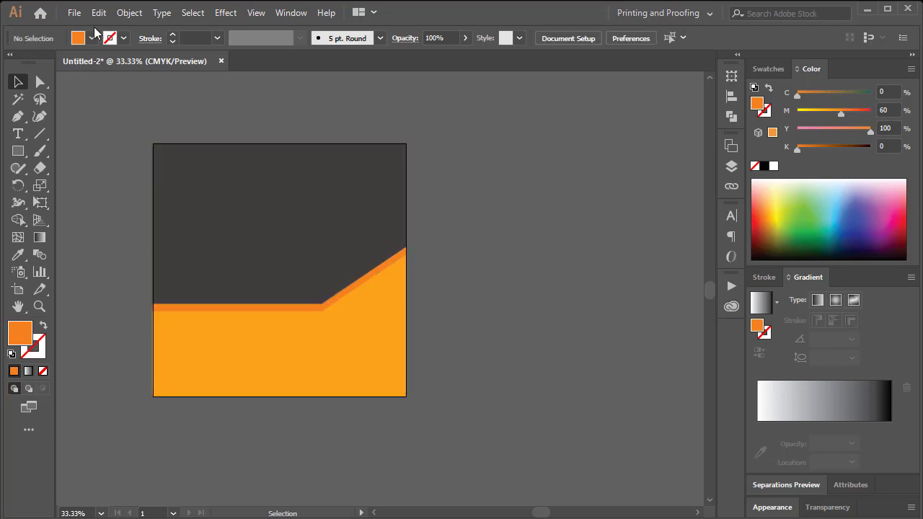
Place the image "Speker Pic copy" as an embedded picture, with linking turned off, just beside the artboard's right edge.
{"action": "left_click", "coordinate": [76, 14]}
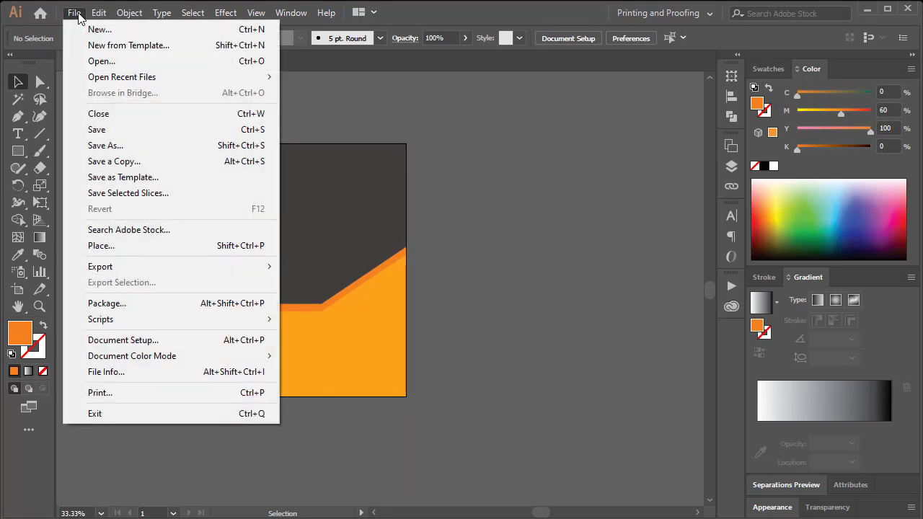
{"action": "left_click", "coordinate": [80, 245]}
{"action": "left_click", "coordinate": [174, 127]}
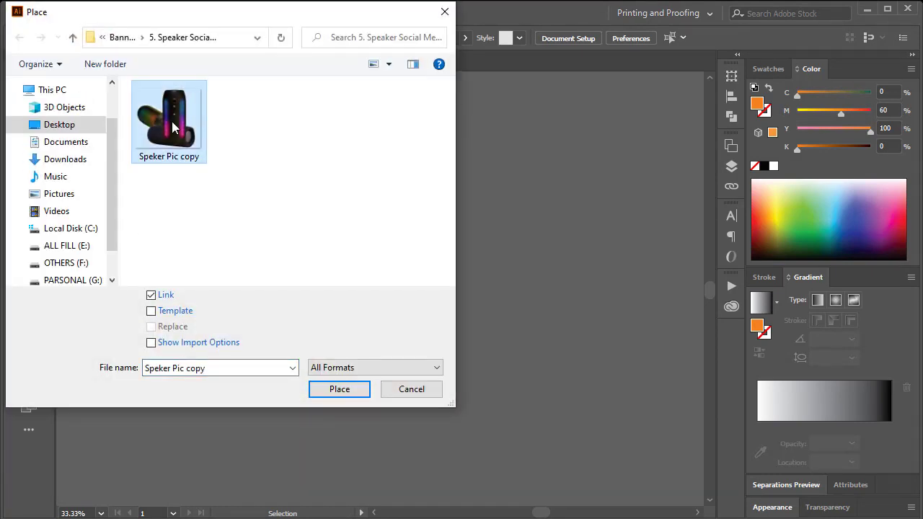
{"action": "left_click", "coordinate": [157, 298]}
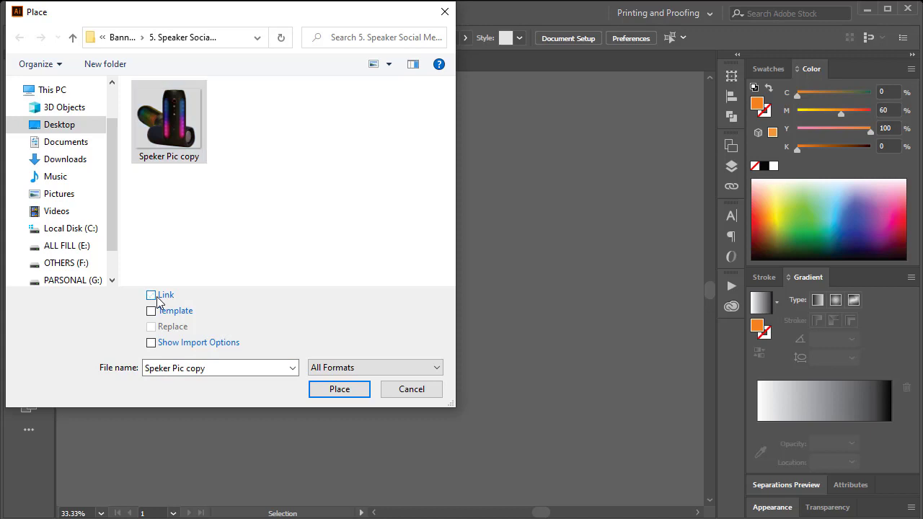
{"action": "left_click", "coordinate": [350, 389]}
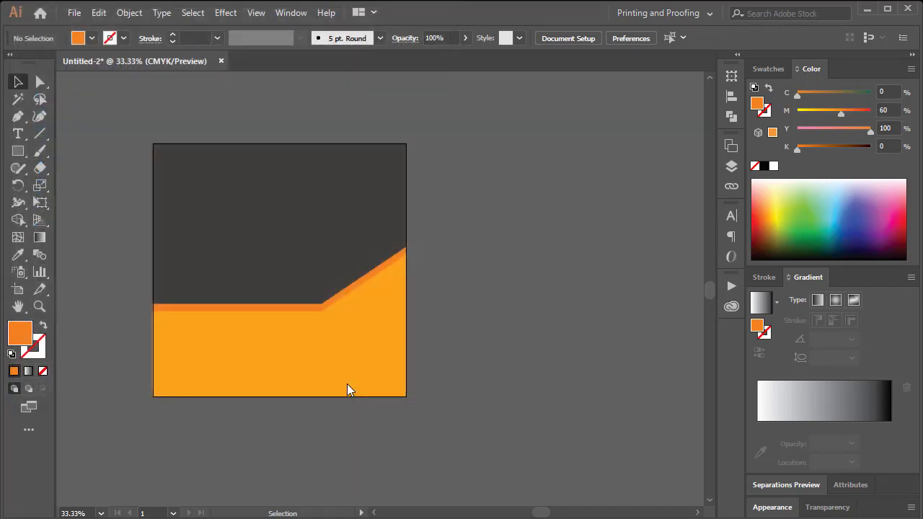
{"action": "left_click", "coordinate": [417, 247]}
{"action": "key", "text": "ctrl+minus"}
{"action": "key", "text": "ctrl+minus"}
{"action": "key", "text": "ctrl+minus"}
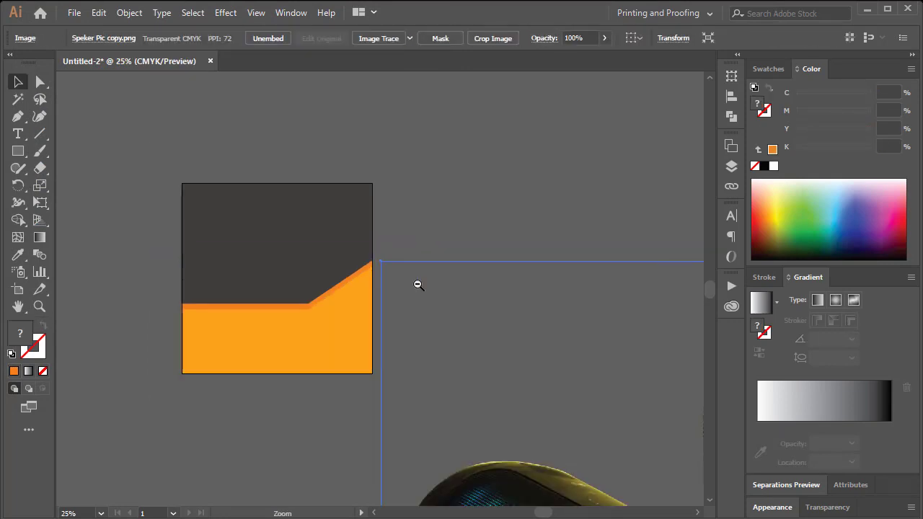
Scale the speaker picture down proportionally and position it at the banner's lower right, overlapping the angled shapes just above the bottom edge.
{"action": "left_click_drag", "start_coordinate": [541, 429], "coordinate": [428, 305]}
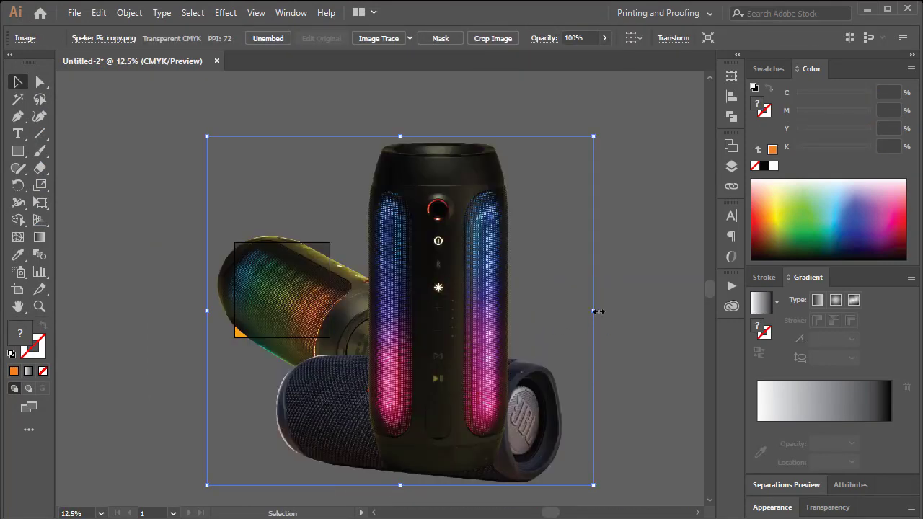
{"action": "left_click_drag", "start_coordinate": [593, 310], "coordinate": [264, 310]}
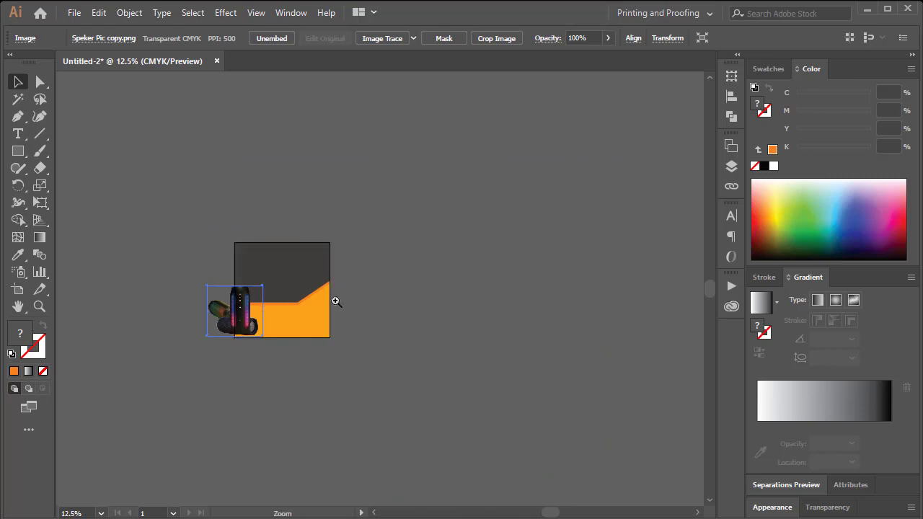
{"action": "scroll", "coordinate": [318, 306], "scroll_direction": "up", "scroll_amount": 3}
{"action": "left_click_drag", "start_coordinate": [131, 341], "coordinate": [292, 331]}
{"action": "left_click_drag", "start_coordinate": [281, 246], "coordinate": [290, 237]}
{"action": "left_click", "coordinate": [354, 245], "text": "ctrl"}
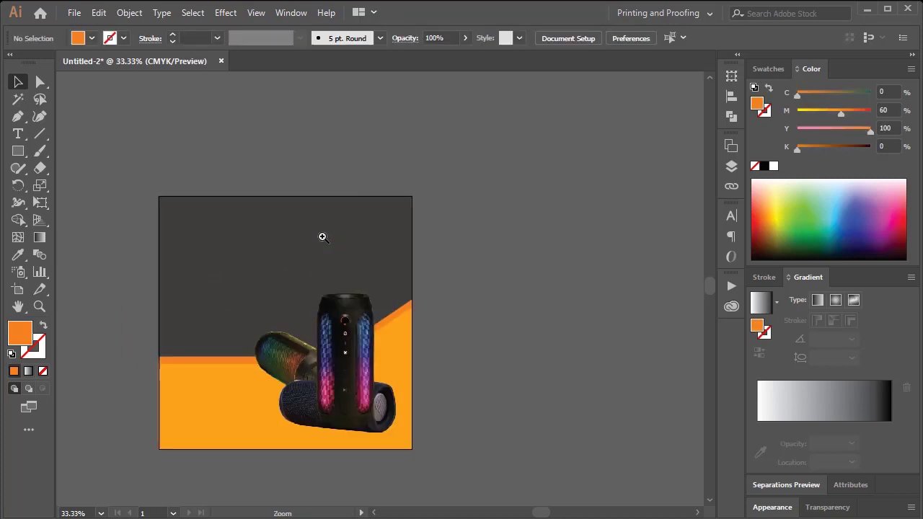
{"action": "scroll", "coordinate": [344, 252], "scroll_direction": "down", "scroll_amount": 2}
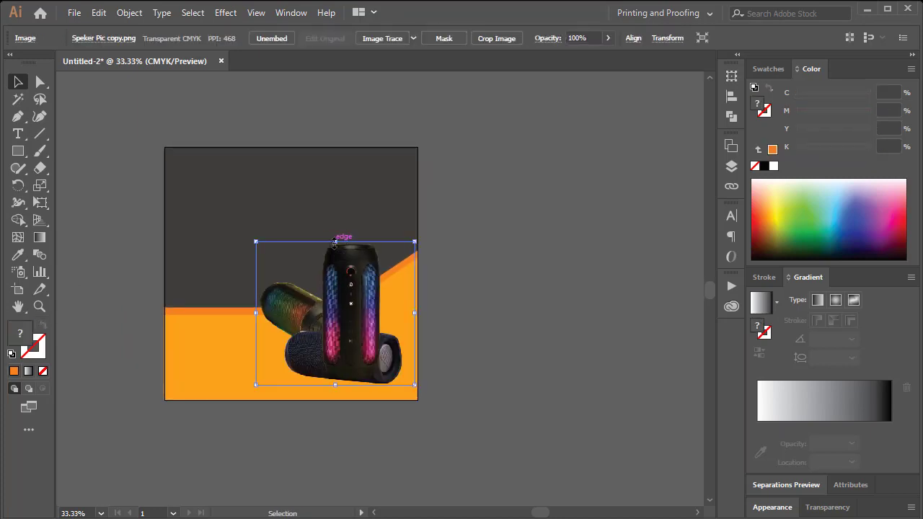
{"action": "left_click_drag", "start_coordinate": [335, 242], "coordinate": [335, 251]}
{"action": "left_click", "coordinate": [514, 223]}
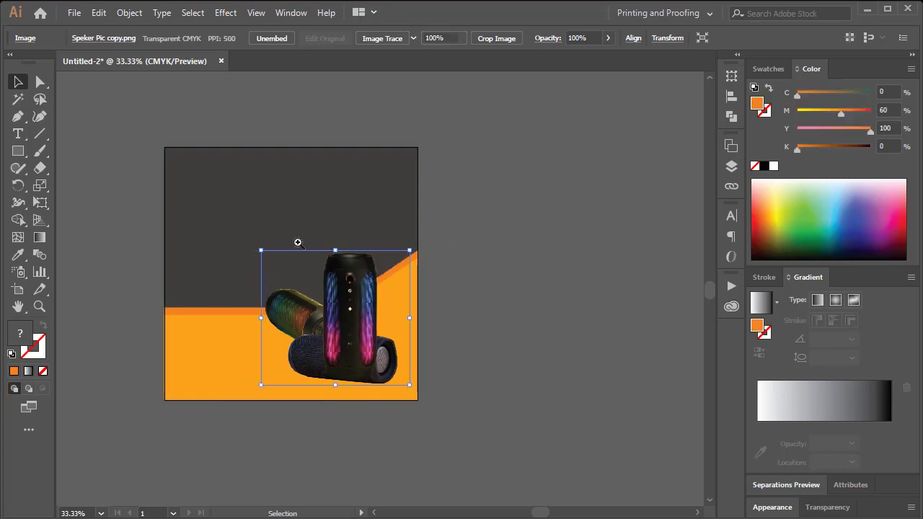
Create an orange three-sided polygon with a 50 px radius above the artboard.
{"action": "left_click", "coordinate": [297, 242], "text": "ctrl"}
{"action": "left_click_drag", "start_coordinate": [380, 270], "coordinate": [352, 310]}
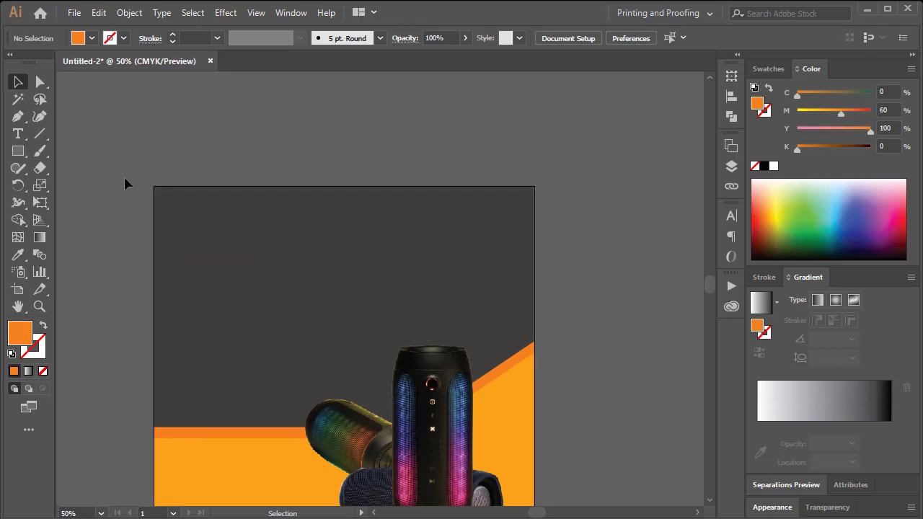
{"action": "left_click", "coordinate": [17, 155]}
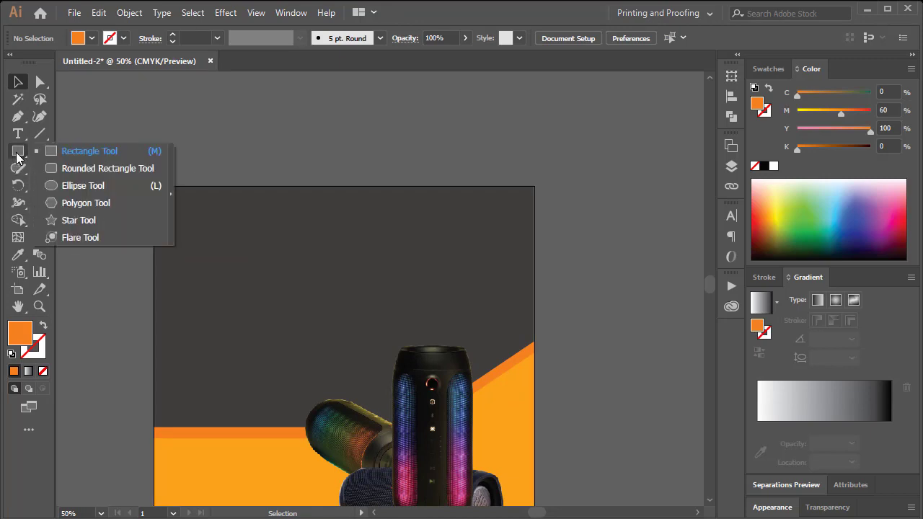
{"action": "left_click", "coordinate": [88, 209]}
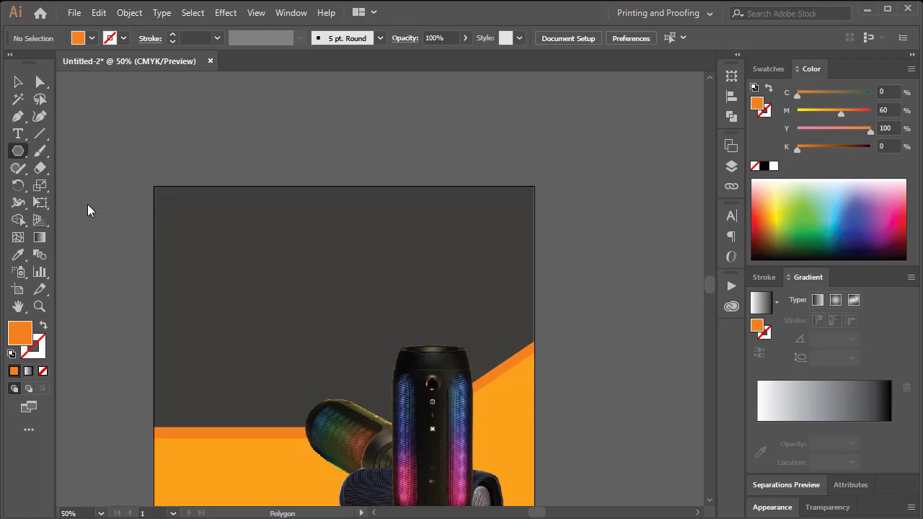
{"action": "left_click", "coordinate": [205, 108]}
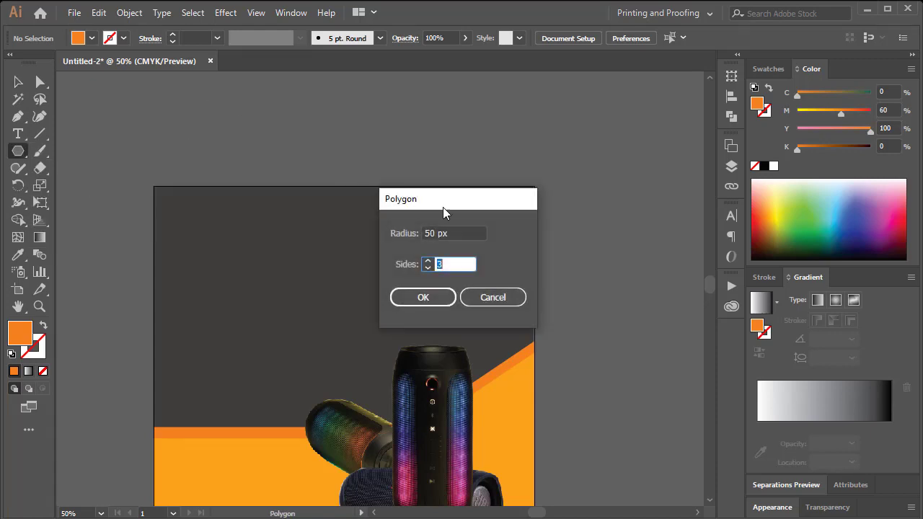
{"action": "left_click", "coordinate": [425, 298]}
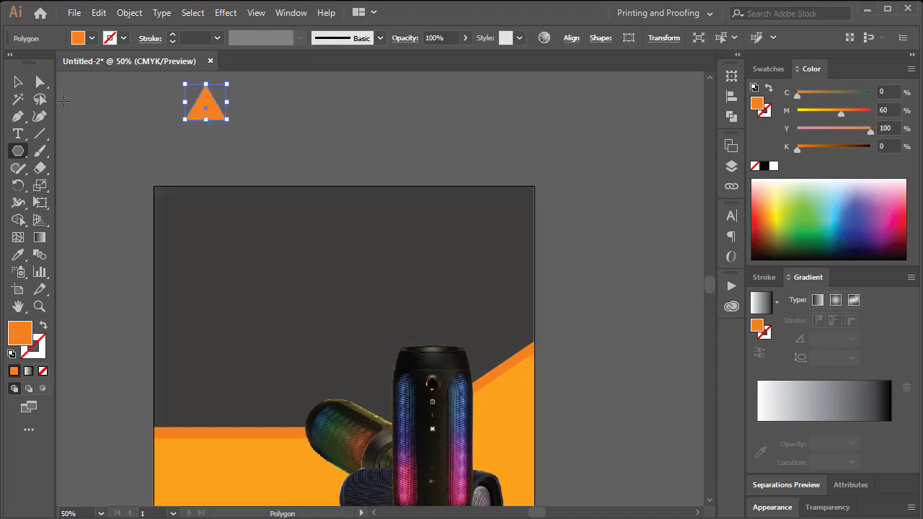
Turn the triangle to point downward, flatten it slightly, and align its flat side with the artboard's top edge near the left corner.
{"action": "left_click", "coordinate": [17, 82]}
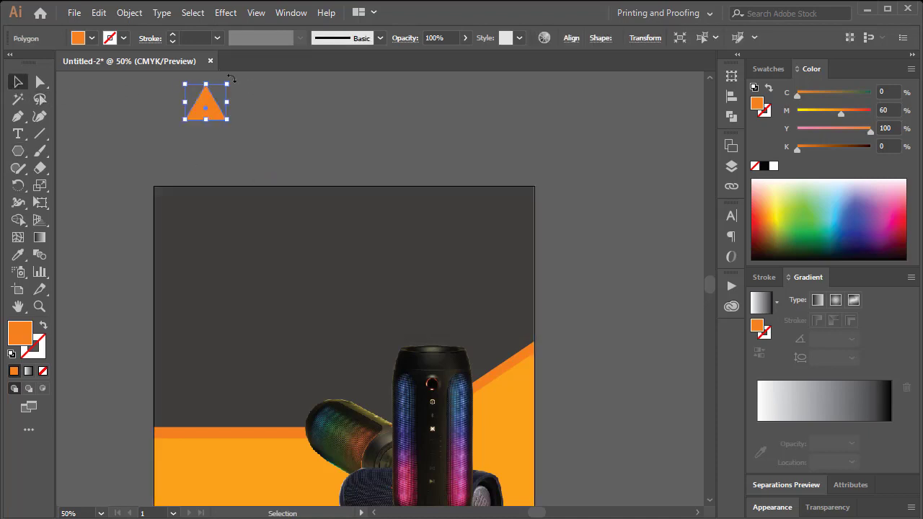
{"action": "left_click_drag", "start_coordinate": [231, 78], "coordinate": [136, 147]}
{"action": "left_click_drag", "start_coordinate": [202, 104], "coordinate": [185, 210]}
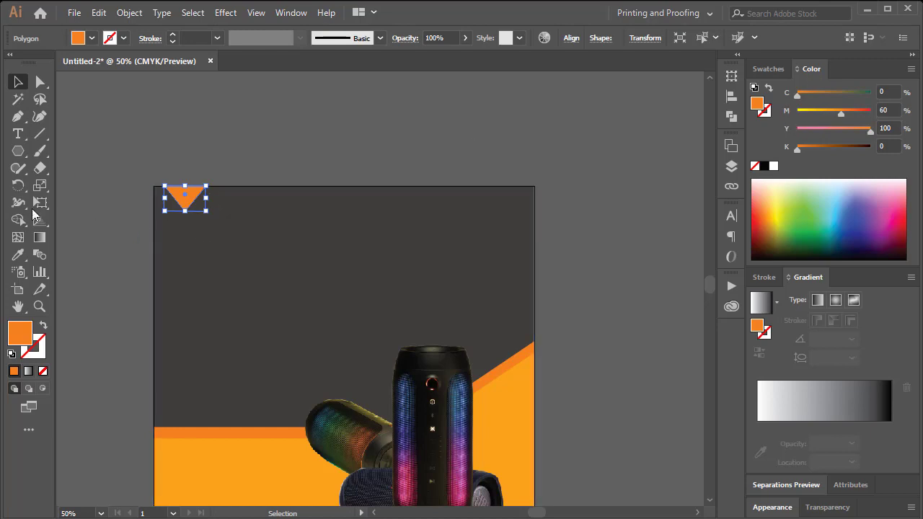
{"action": "left_click_drag", "start_coordinate": [185, 213], "coordinate": [186, 222]}
Make a smaller copy of the triangle inside it, flush with the top edge, and fill it with the lower angled shape's yellow-orange.
{"action": "key", "text": "a"}
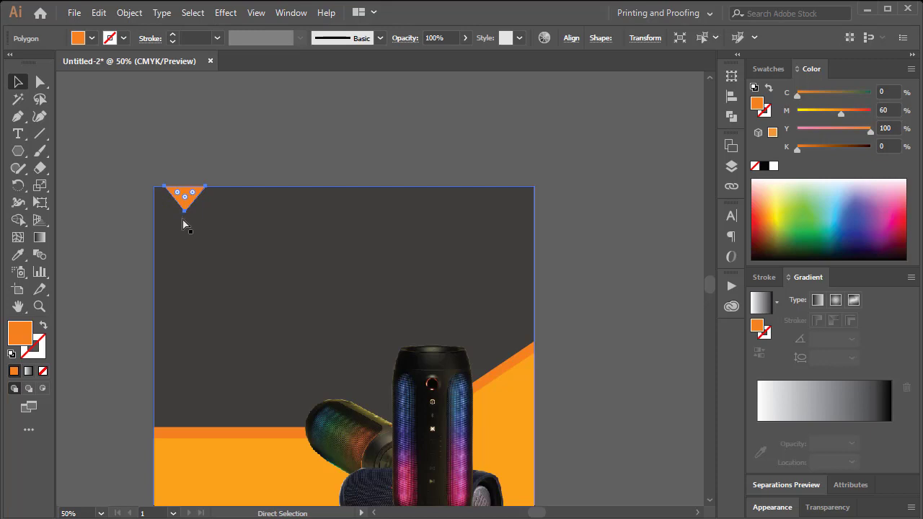
{"action": "key", "text": "v"}
{"action": "mouse_move", "coordinate": [187, 213]}
{"action": "left_mouse_down"}
{"action": "mouse_move", "coordinate": [186, 223]}
{"action": "mouse_move", "coordinate": [185, 204]}
{"action": "left_mouse_up"}
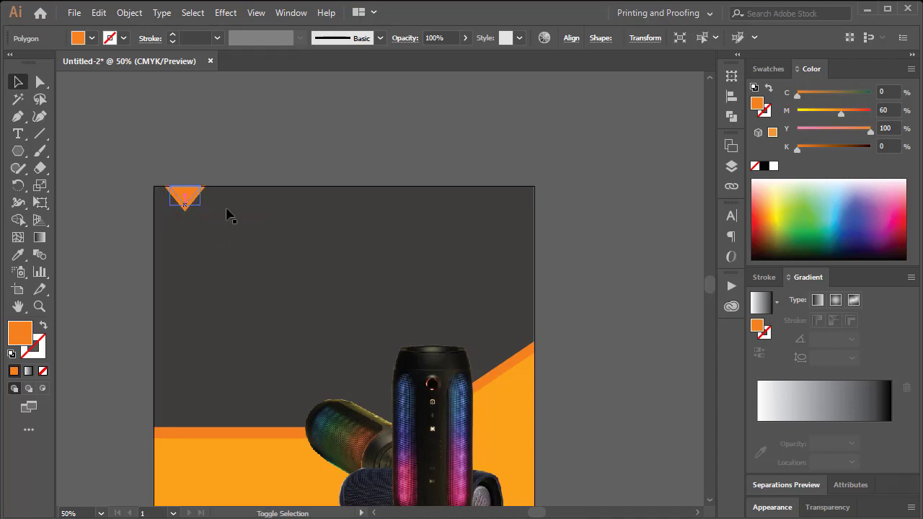
{"action": "left_click", "coordinate": [18, 254]}
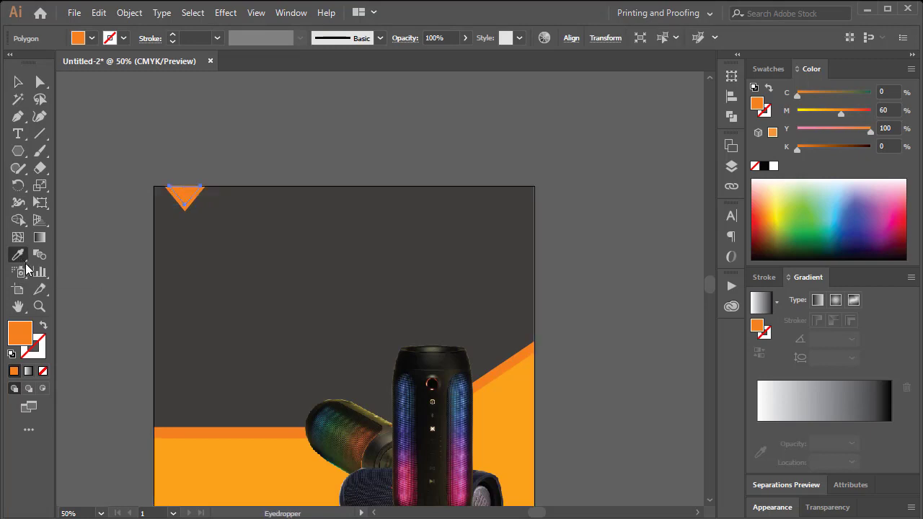
{"action": "left_click", "coordinate": [217, 465]}
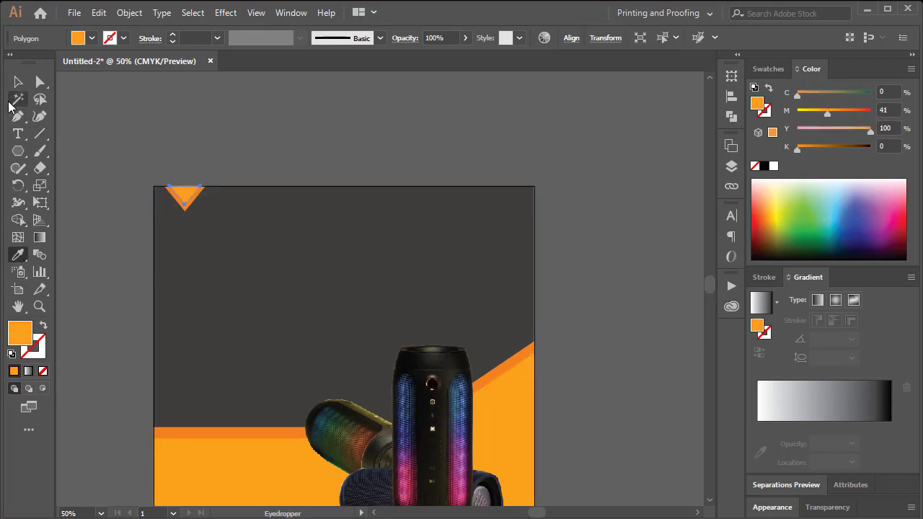
Select both corner triangles and enlarge them slightly together, keeping them flush with the artboard's top edge.
{"action": "left_click", "coordinate": [19, 81]}
{"action": "left_click_drag", "start_coordinate": [307, 145], "coordinate": [286, 173]}
{"action": "left_click_drag", "start_coordinate": [255, 219], "coordinate": [252, 230]}
{"action": "left_click_drag", "start_coordinate": [252, 152], "coordinate": [184, 216]}
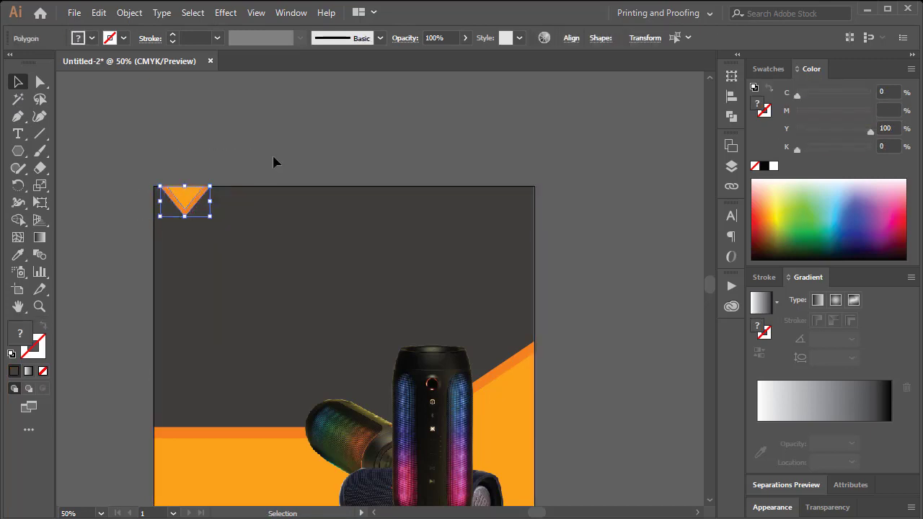
{"action": "left_click", "coordinate": [274, 158]}
Add the text "WE HAVE BEST SELLING" below the corner triangle and scale it up to about 28 pt.
{"action": "left_click", "coordinate": [342, 251], "text": "ctrl"}
{"action": "left_click_drag", "start_coordinate": [422, 344], "coordinate": [362, 303]}
{"action": "left_click_drag", "start_coordinate": [364, 301], "coordinate": [355, 318]}
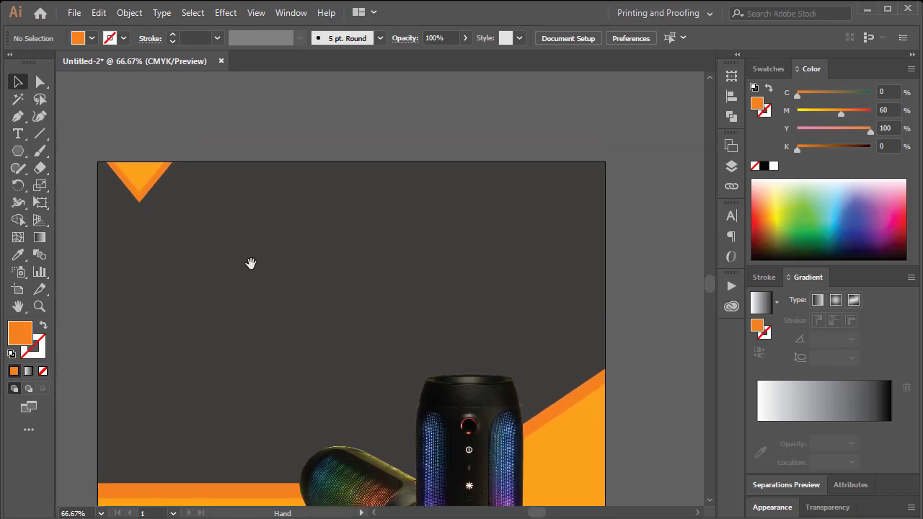
{"action": "left_click", "coordinate": [18, 135]}
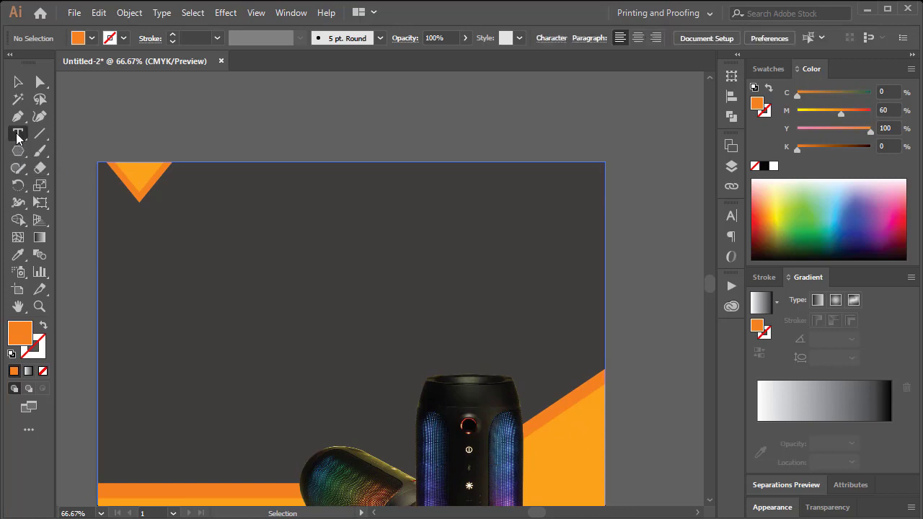
{"action": "left_click", "coordinate": [153, 119]}
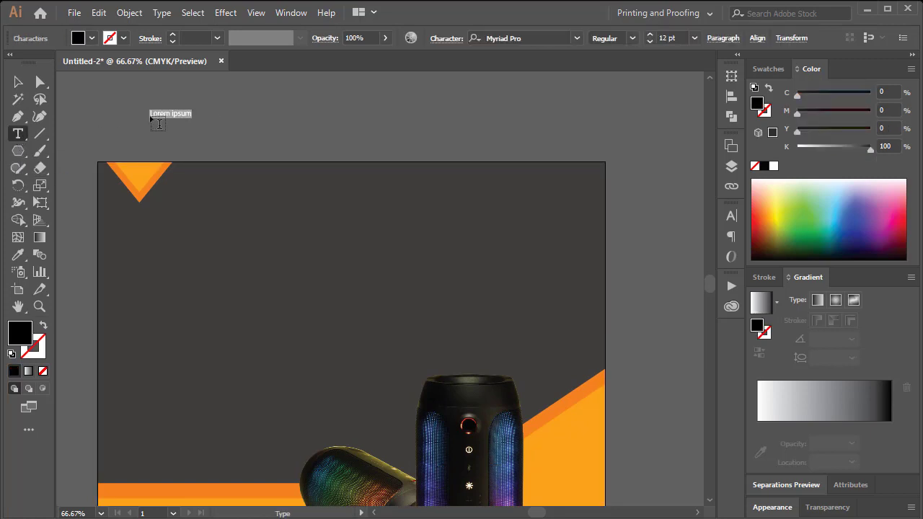
{"action": "type", "text": "We Have"}
{"action": "key", "text": "ctrl+a"}
{"action": "type", "text": "W"}
{"action": "key", "text": "Escape"}
{"action": "left_click_drag", "start_coordinate": [229, 110], "coordinate": [302, 254]}
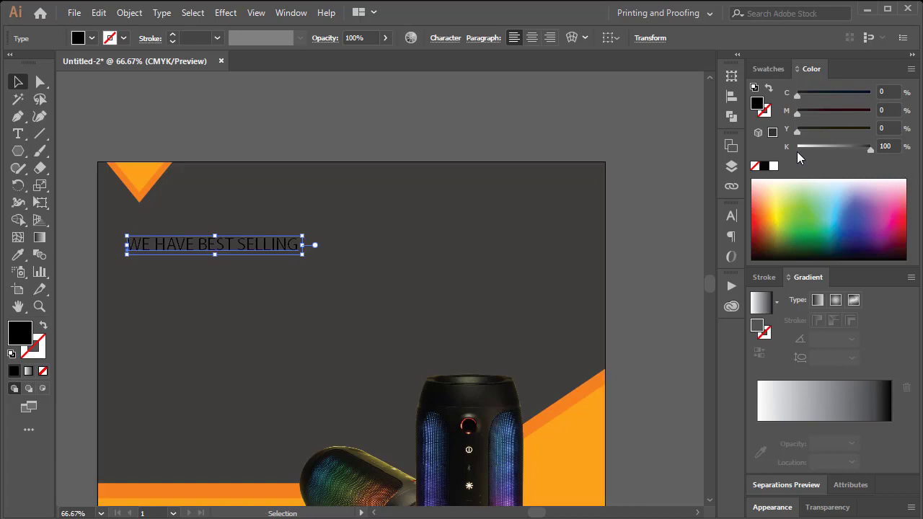
Fill the "WE HAVE BEST SELLING" text with white and change its font to Baloo Da.
{"action": "left_click", "coordinate": [798, 149]}
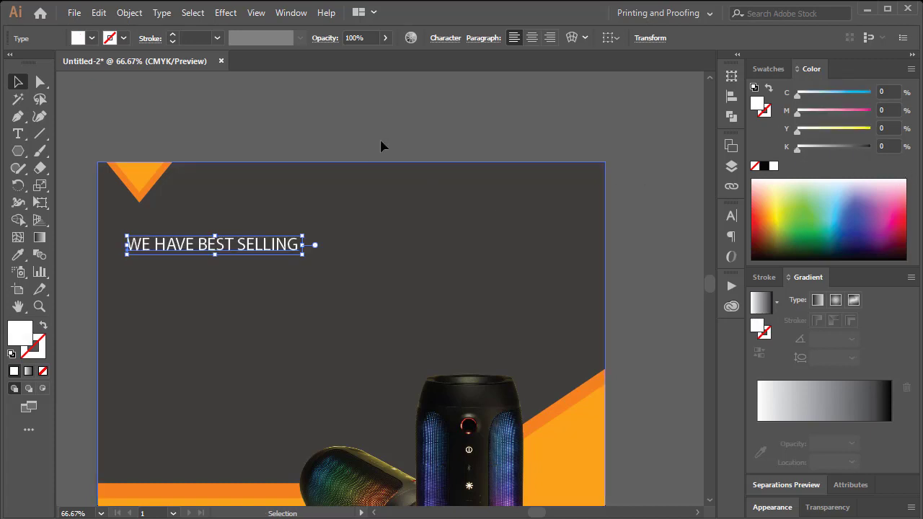
{"action": "left_click", "coordinate": [443, 40]}
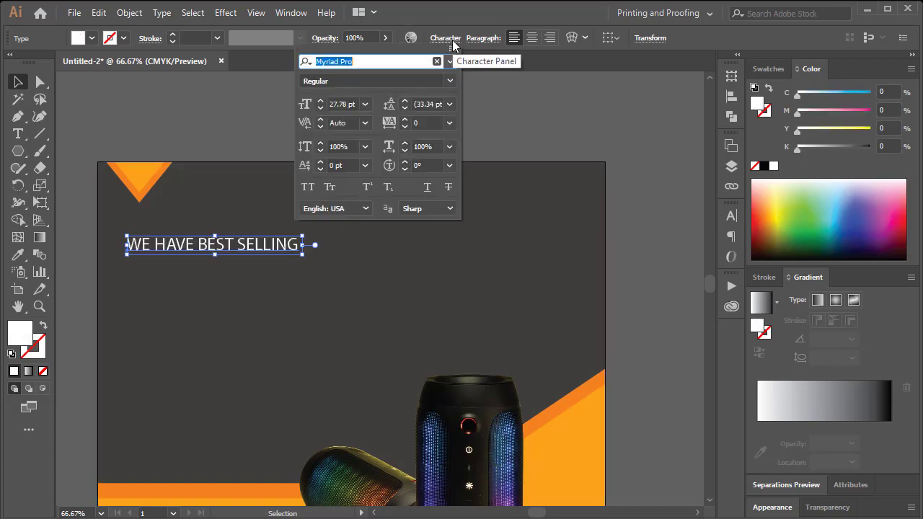
{"action": "left_click", "coordinate": [450, 80]}
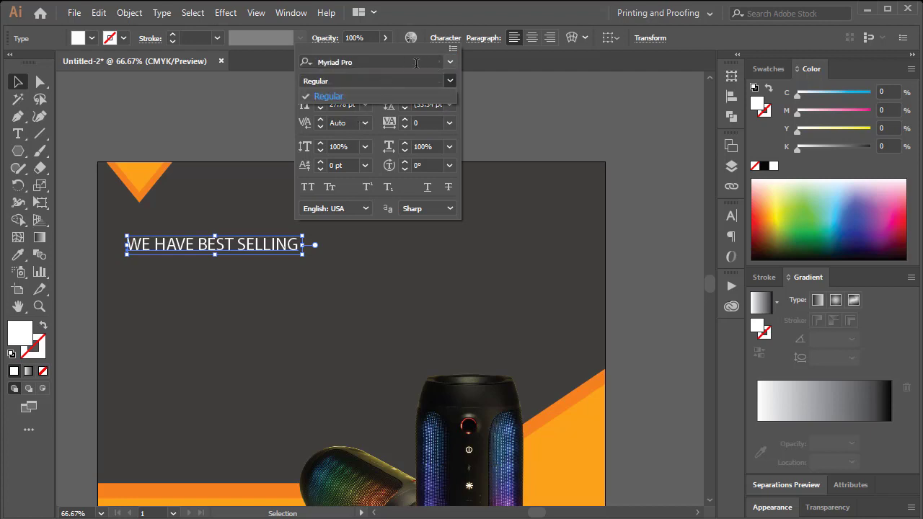
{"action": "left_click", "coordinate": [450, 64]}
{"action": "left_click", "coordinate": [449, 63]}
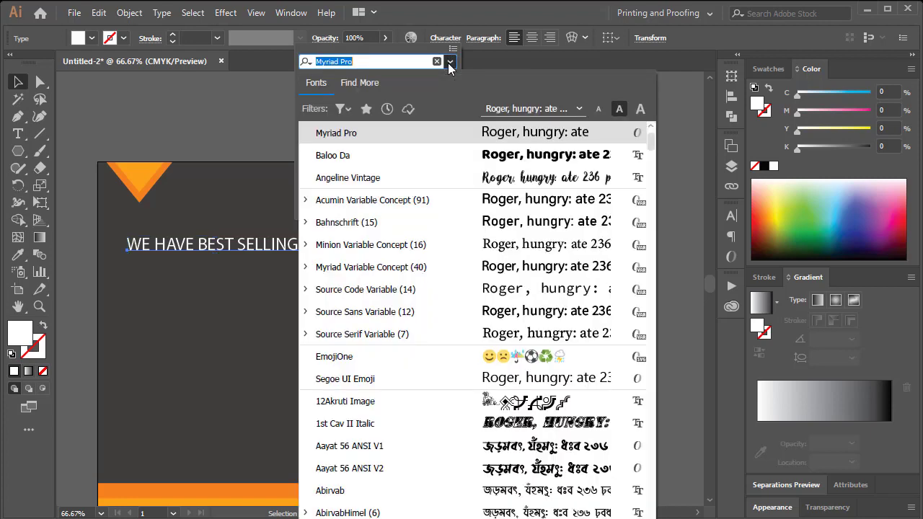
{"action": "left_click", "coordinate": [490, 156]}
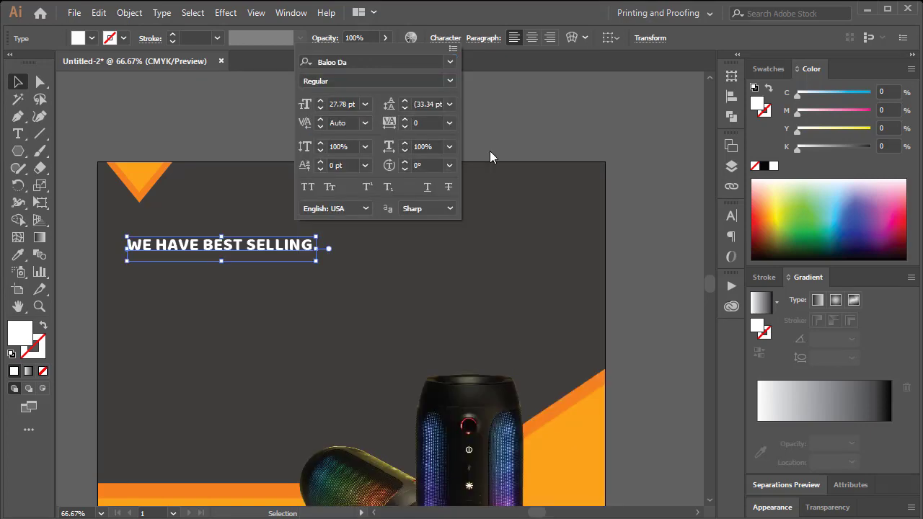
Duplicate the "WE HAVE BEST SELLING" line directly below itself and change the copy's text to "SPEAKER".
{"action": "left_click", "coordinate": [315, 254]}
{"action": "left_click_drag", "start_coordinate": [284, 249], "coordinate": [283, 281]}
{"action": "double_click", "coordinate": [283, 281]}
{"action": "key", "text": "ctrl+a"}
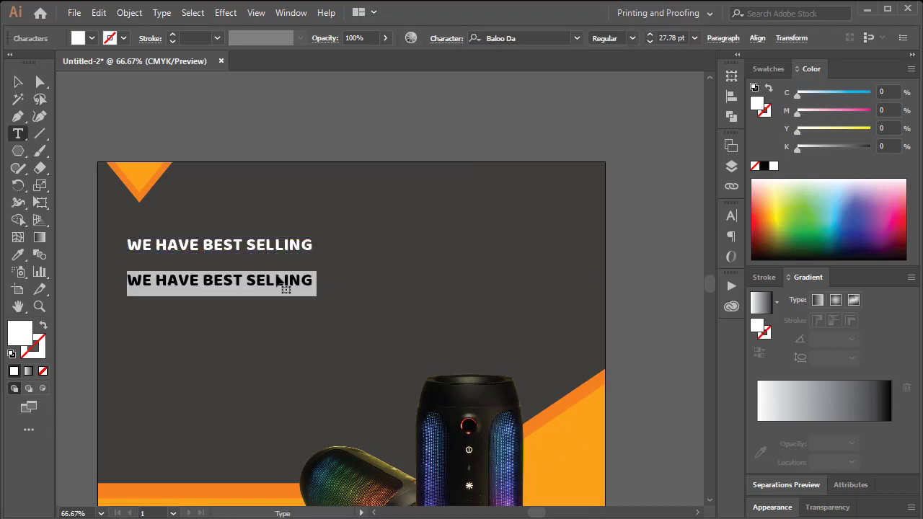
{"action": "type", "text": "SPEA"}
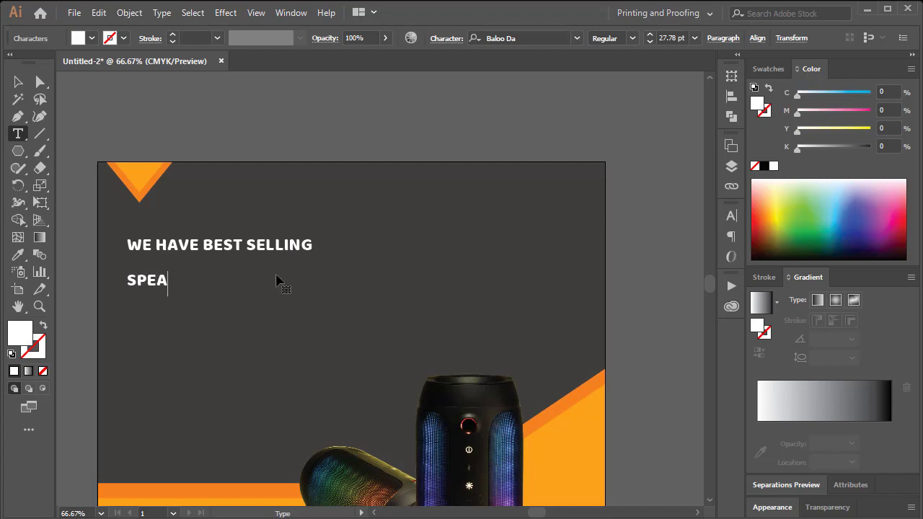
{"action": "type", "text": "KER"}
{"action": "key", "text": "Escape"}
Enlarge the "SPEAKER" text to headline size, then slightly enlarge the "WE HAVE BEST SELLING" line and place it close above.
{"action": "left_click_drag", "start_coordinate": [203, 293], "coordinate": [389, 362]}
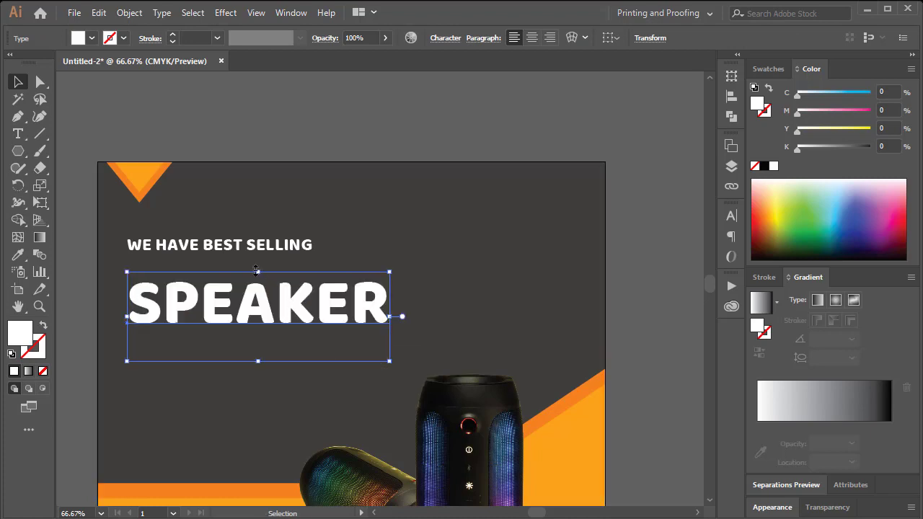
{"action": "left_click_drag", "start_coordinate": [272, 254], "coordinate": [333, 249]}
Fill the "SPEAKER" text with yellow-orange C 0, M 42, Y 100, K 0.
{"action": "left_click", "coordinate": [351, 322]}
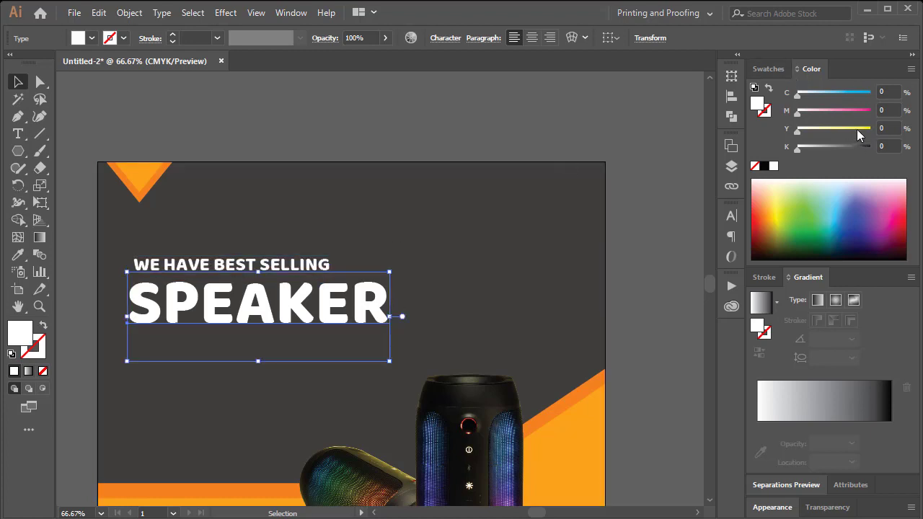
{"action": "left_click_drag", "start_coordinate": [857, 130], "coordinate": [870, 128]}
{"action": "left_click_drag", "start_coordinate": [821, 111], "coordinate": [829, 111]}
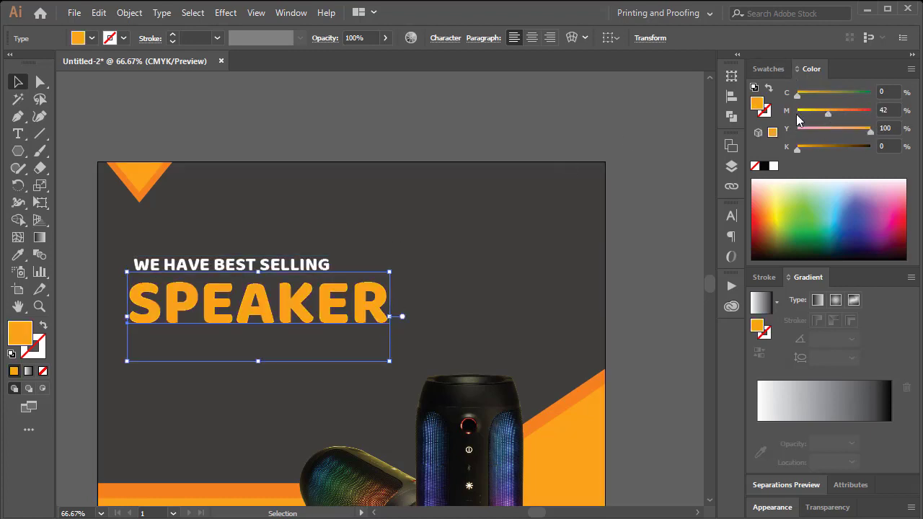
{"action": "left_click", "coordinate": [391, 124]}
Select both headline text lines, move them up slightly together, and scale them up a little.
{"action": "left_click_drag", "start_coordinate": [279, 267], "coordinate": [279, 282]}
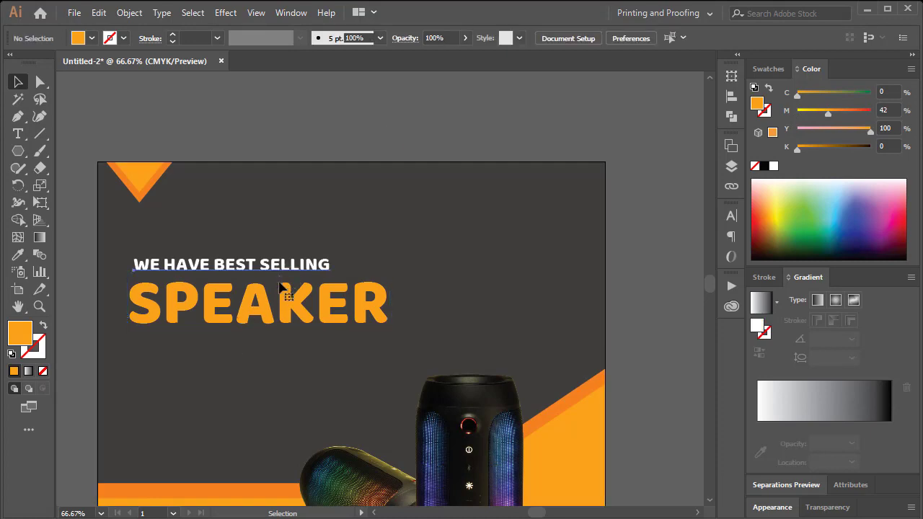
{"action": "left_click_drag", "start_coordinate": [305, 310], "coordinate": [303, 296]}
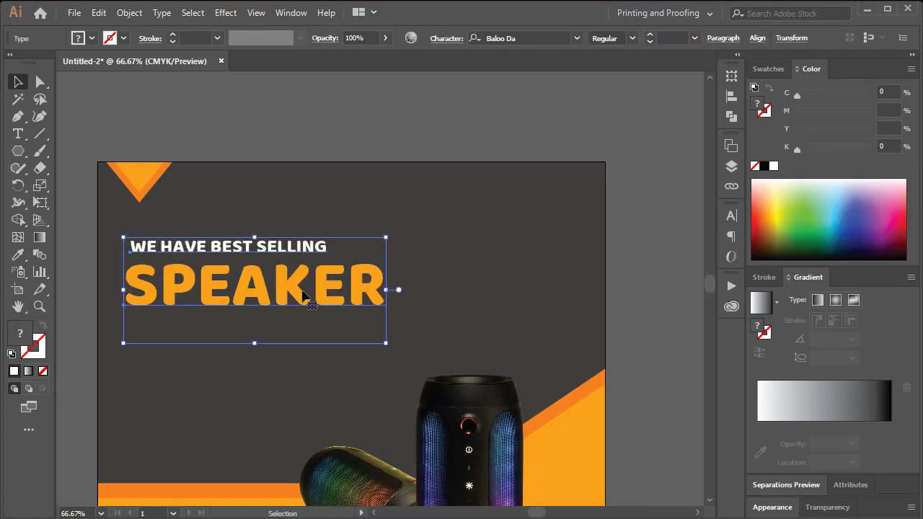
{"action": "left_click_drag", "start_coordinate": [387, 344], "coordinate": [396, 347]}
{"action": "left_click", "coordinate": [339, 109]}
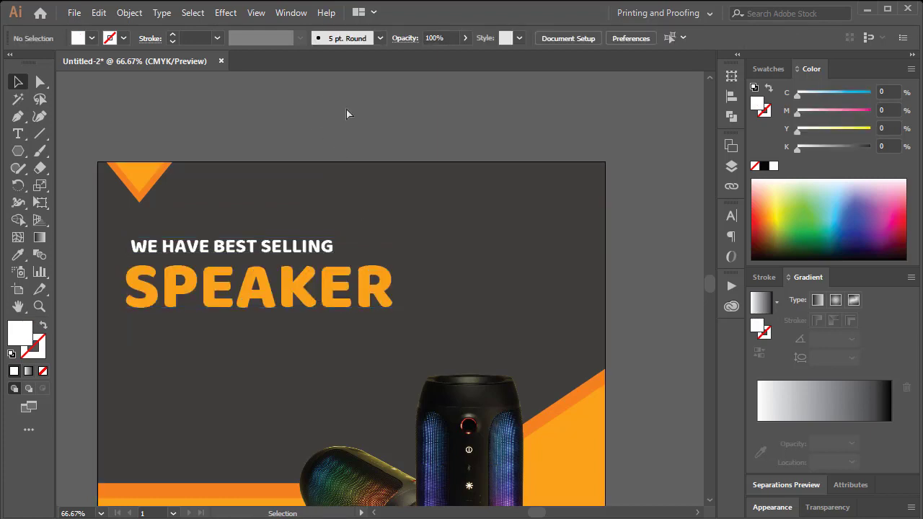
{"action": "left_click_drag", "start_coordinate": [362, 264], "coordinate": [344, 160]}
{"action": "left_click_drag", "start_coordinate": [323, 264], "coordinate": [309, 326]}
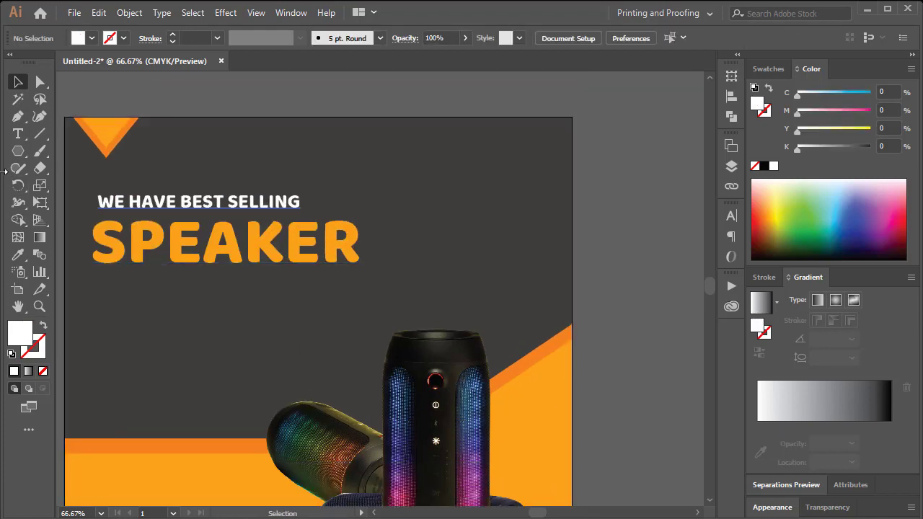
Draw a small closed leaf shape with the Pen tool just above the end of the "WE HAVE BEST SELLING" line.
{"action": "left_click", "coordinate": [17, 118]}
{"action": "left_click", "coordinate": [307, 198]}
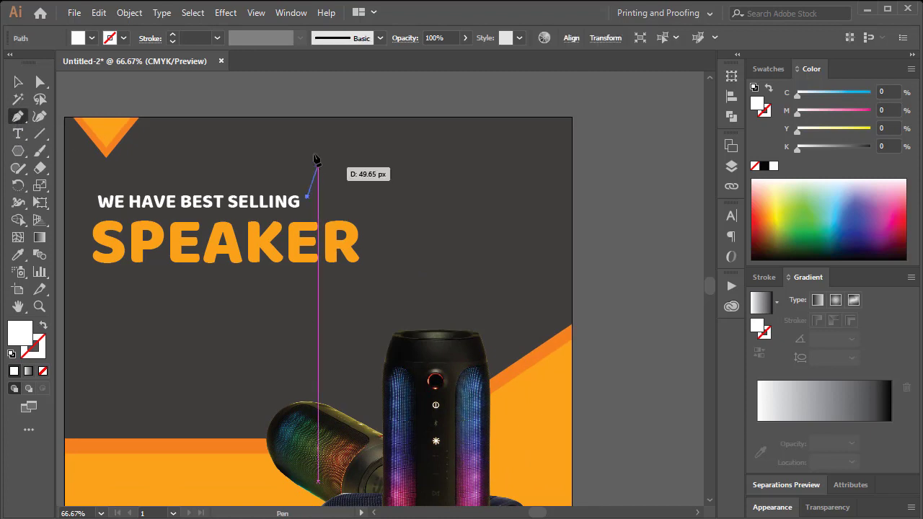
{"action": "left_click_drag", "start_coordinate": [313, 148], "coordinate": [306, 130]}
{"action": "left_click_drag", "start_coordinate": [330, 181], "coordinate": [310, 189]}
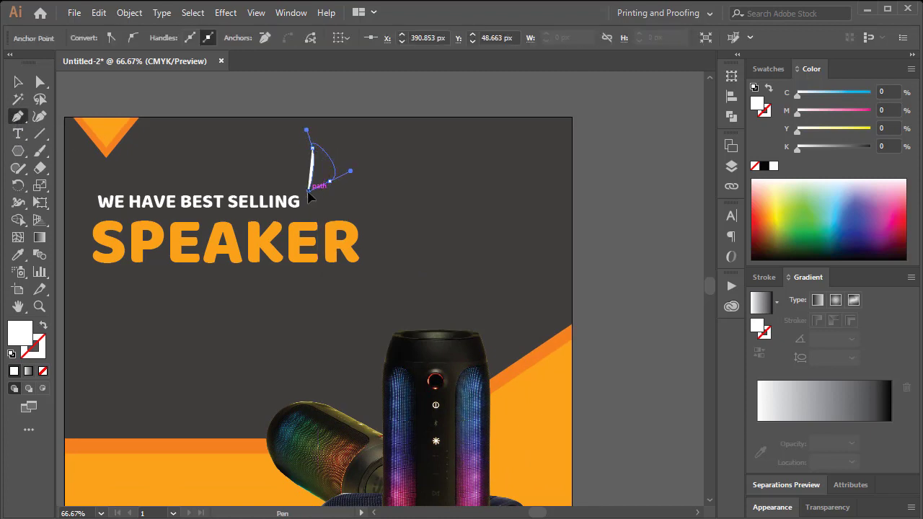
{"action": "left_click", "coordinate": [307, 197]}
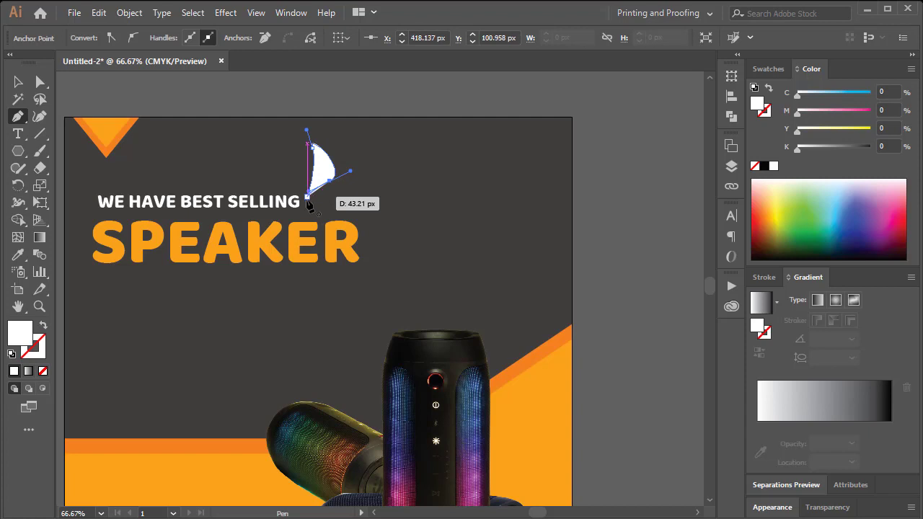
Fill the leaf shape with yellow-orange C 0, M 32, Y 100, K 0.
{"action": "left_click", "coordinate": [820, 112]}
{"action": "left_click_drag", "start_coordinate": [838, 134], "coordinate": [907, 138]}
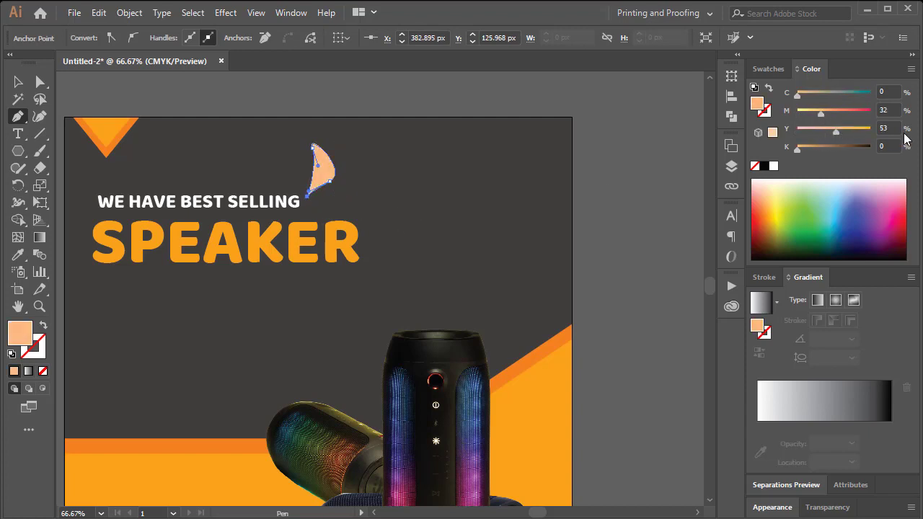
{"action": "left_click", "coordinate": [18, 81]}
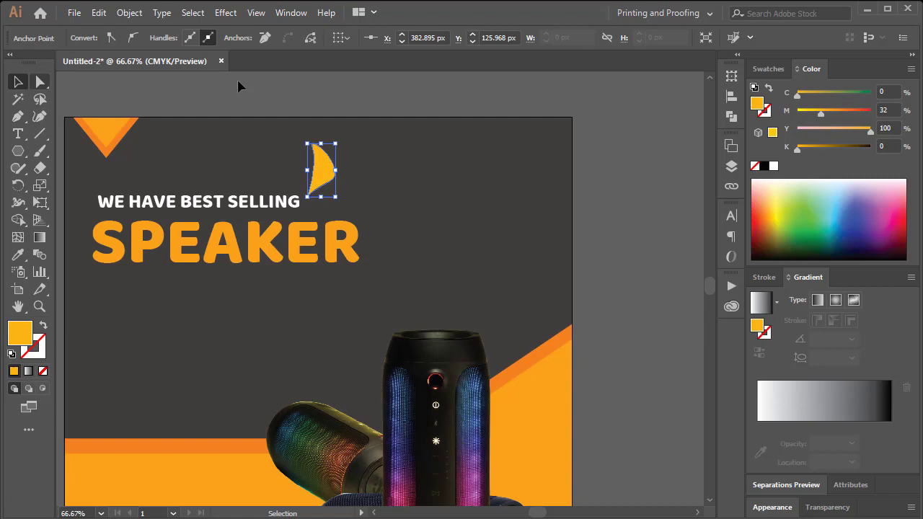
Place a copy of the leaf shape at its lower right, rotated clockwise and filled white.
{"action": "left_click", "coordinate": [371, 167]}
{"action": "left_click_drag", "start_coordinate": [323, 173], "coordinate": [347, 184], "text": "alt"}
{"action": "left_click_drag", "start_coordinate": [368, 155], "coordinate": [342, 200]}
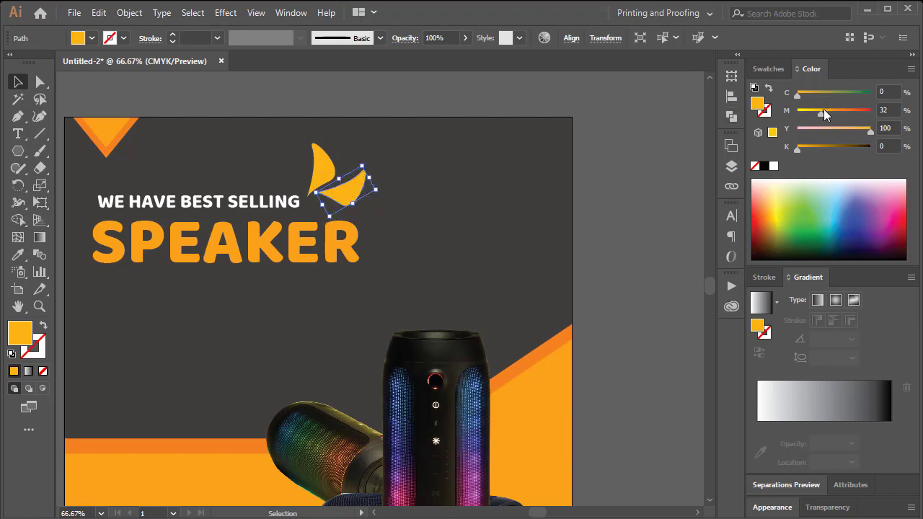
{"action": "left_click_drag", "start_coordinate": [824, 109], "coordinate": [445, 174]}
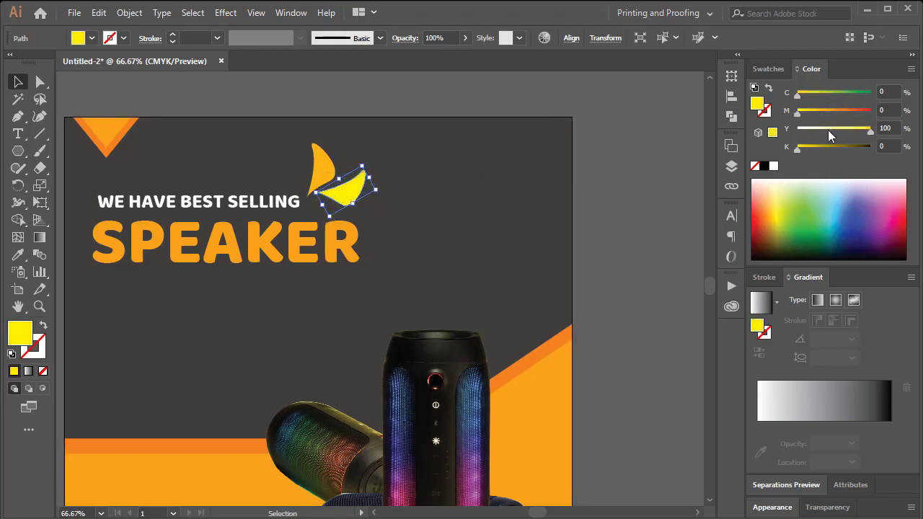
{"action": "left_click_drag", "start_coordinate": [832, 132], "coordinate": [515, 154]}
Scale both leaf shapes down together to about 59 × 63 px beside the end of "WE HAVE BEST SELLING".
{"action": "left_click", "coordinate": [329, 170]}
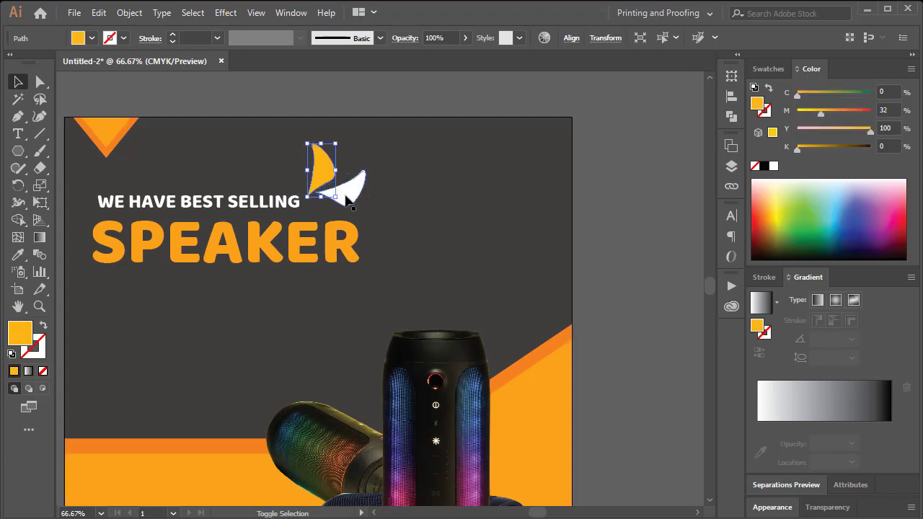
{"action": "left_click", "coordinate": [352, 189], "text": "shift"}
{"action": "left_click_drag", "start_coordinate": [353, 155], "coordinate": [348, 163]}
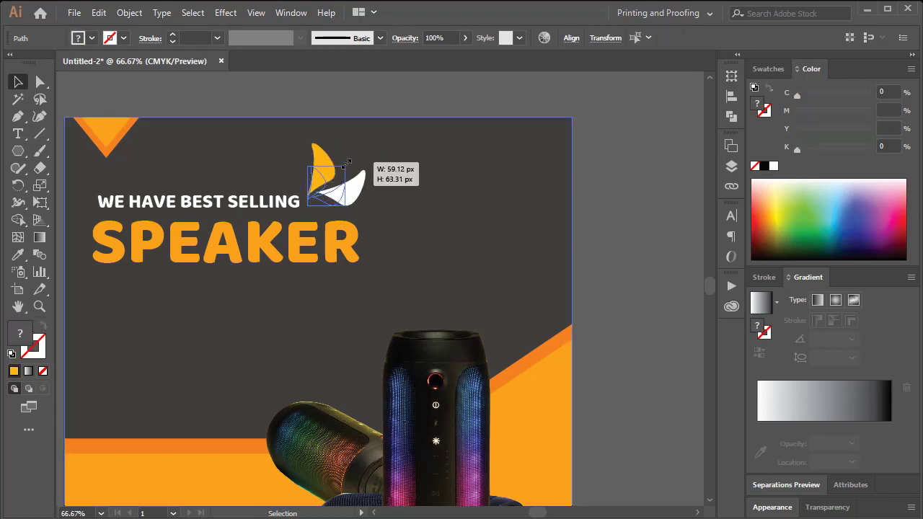
{"action": "left_click", "coordinate": [380, 93]}
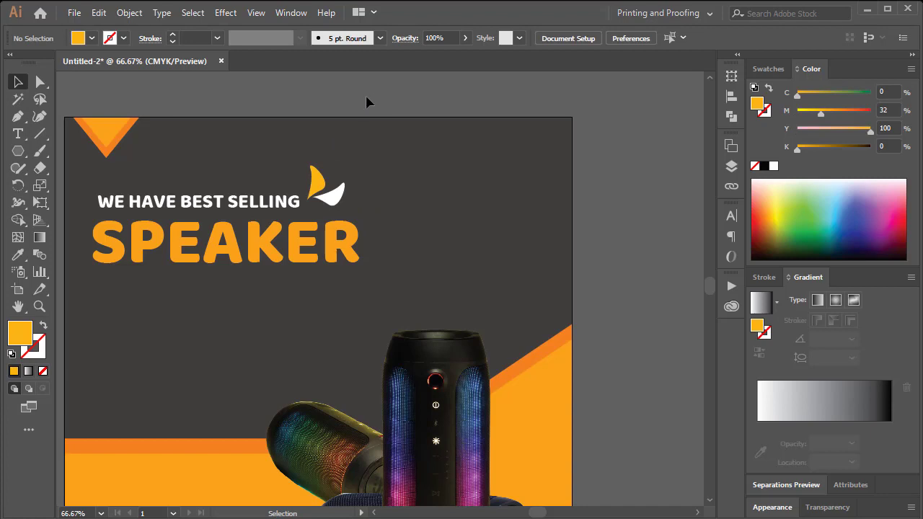
Duplicate the "WE HAVE BEST SELLING" line below "SPEAKER" and change the copy's text to "Free Home Delivary".
{"action": "left_click", "coordinate": [515, 218]}
{"action": "left_click_drag", "start_coordinate": [317, 356], "coordinate": [334, 326]}
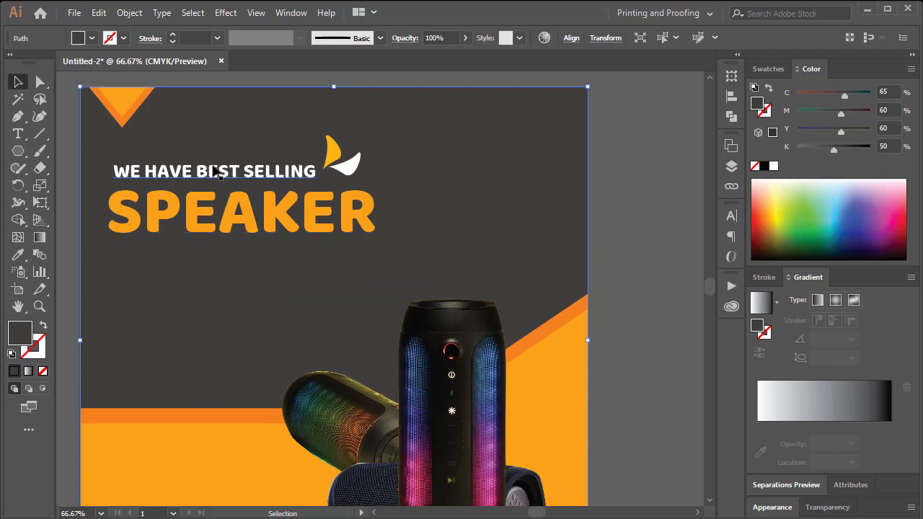
{"action": "left_click_drag", "start_coordinate": [219, 171], "coordinate": [215, 307]}
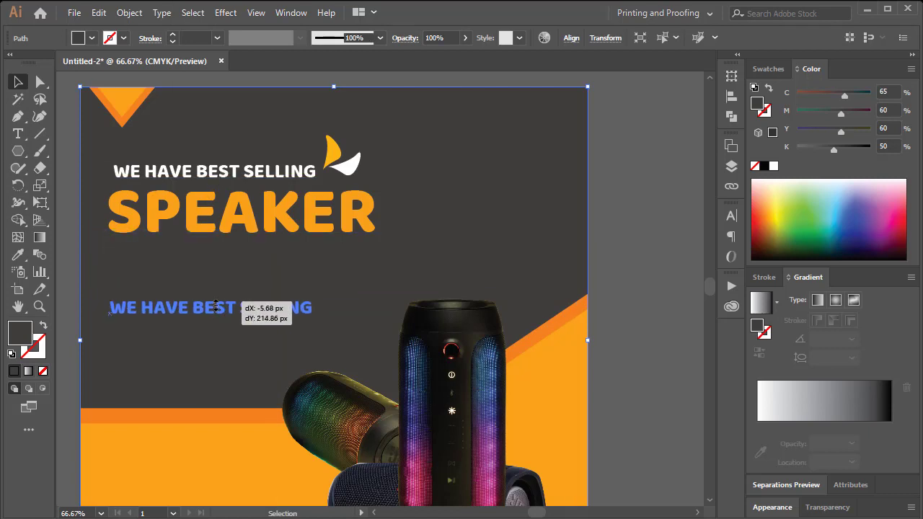
{"action": "double_click", "coordinate": [220, 306]}
{"action": "key", "text": "ctrl+a"}
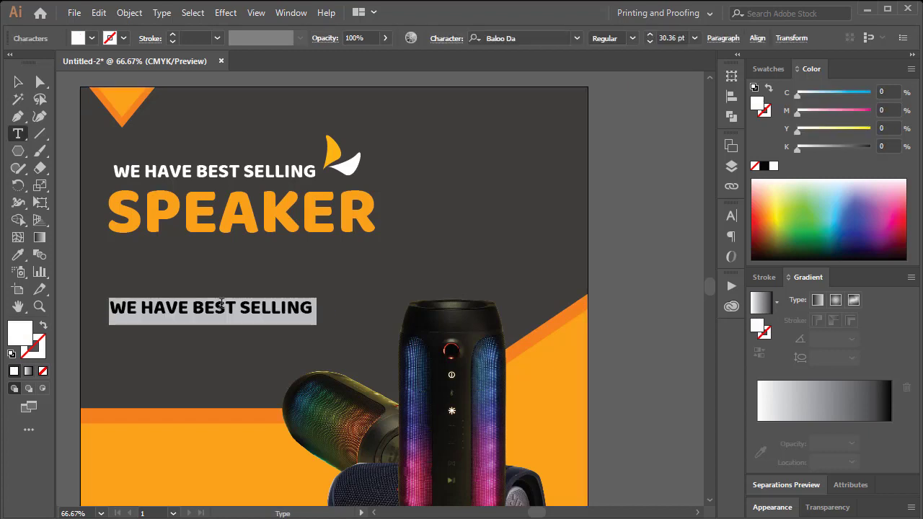
{"action": "type", "text": "Free"}
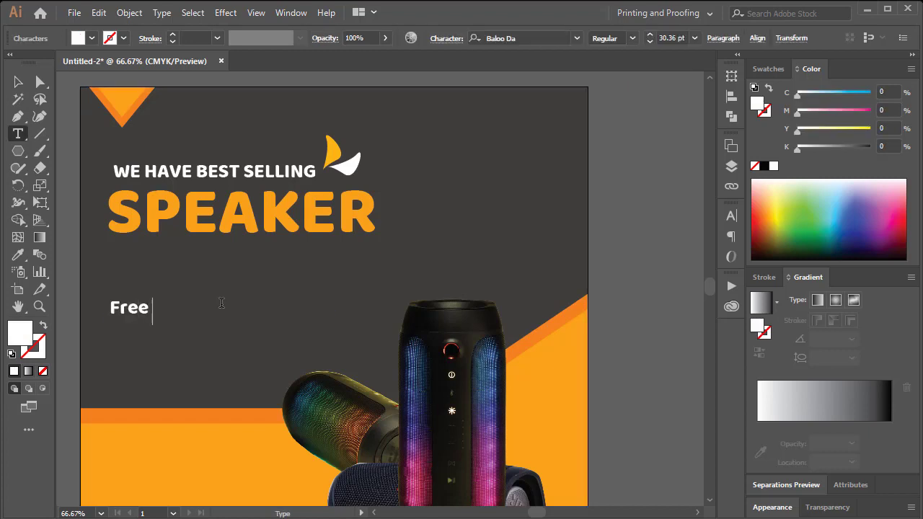
{"action": "type", "text": " Home Delivary"}
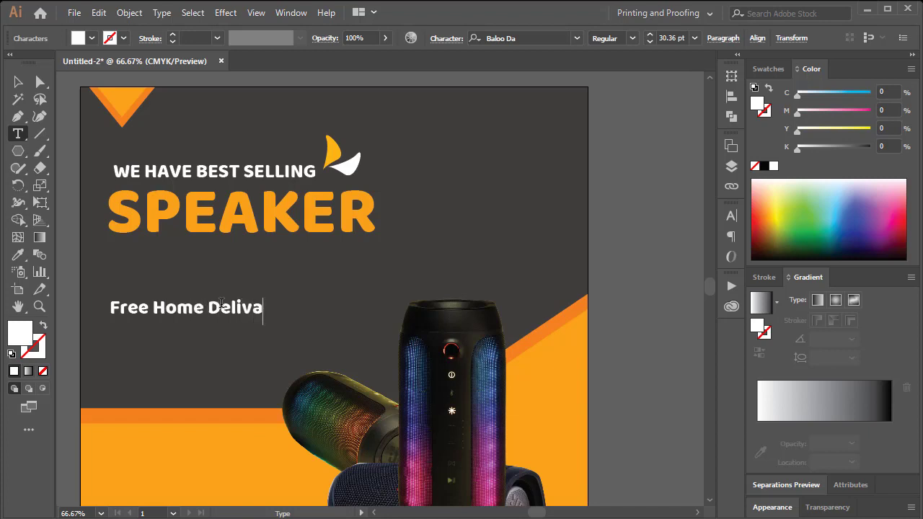
Change the "Free Home Delivary" text to the Bahnschrift font and reduce its font size.
{"action": "triple_click", "coordinate": [222, 303]}
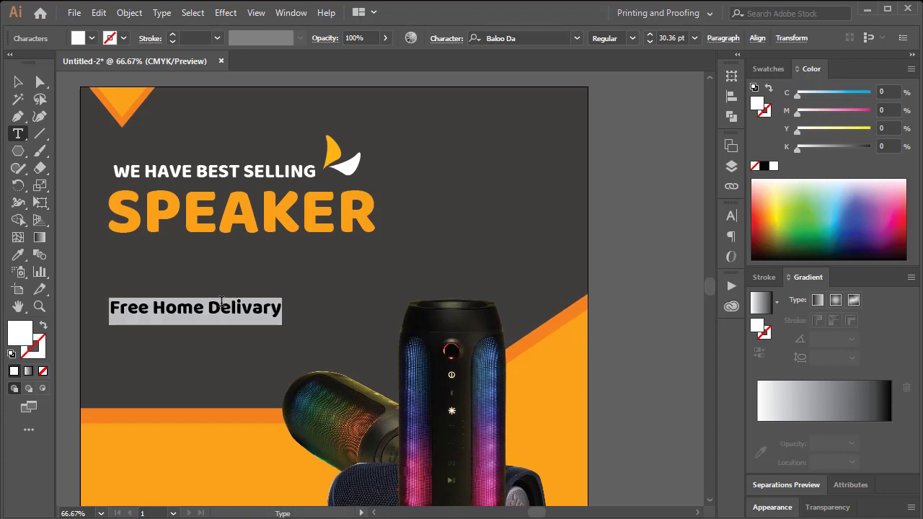
{"action": "left_click", "coordinate": [579, 37]}
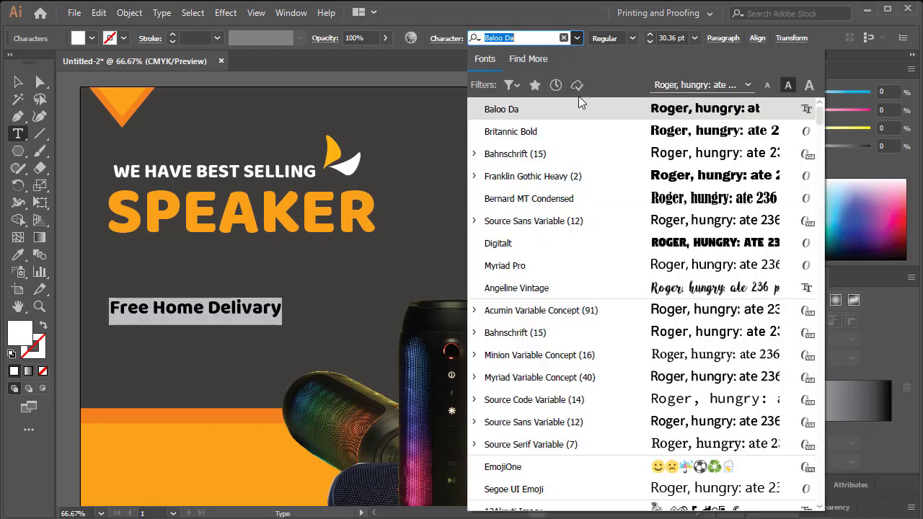
{"action": "left_click", "coordinate": [588, 155]}
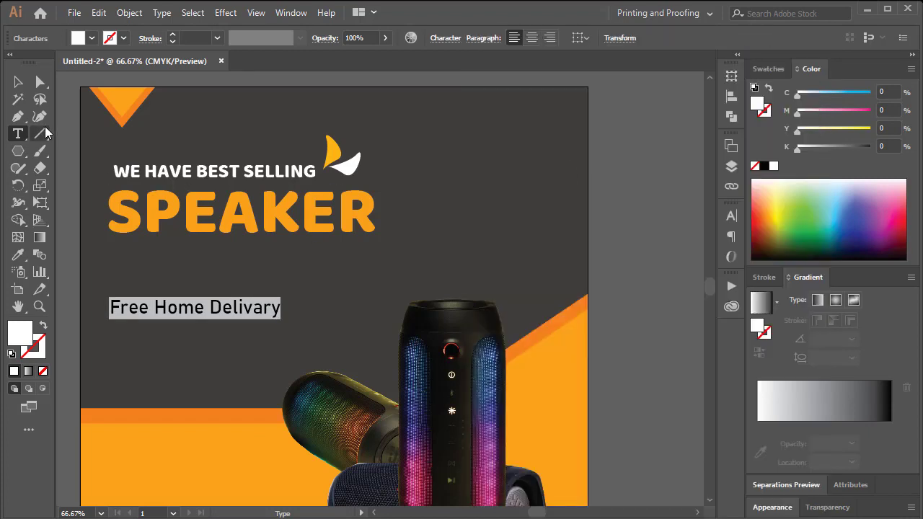
{"action": "left_click", "coordinate": [18, 81]}
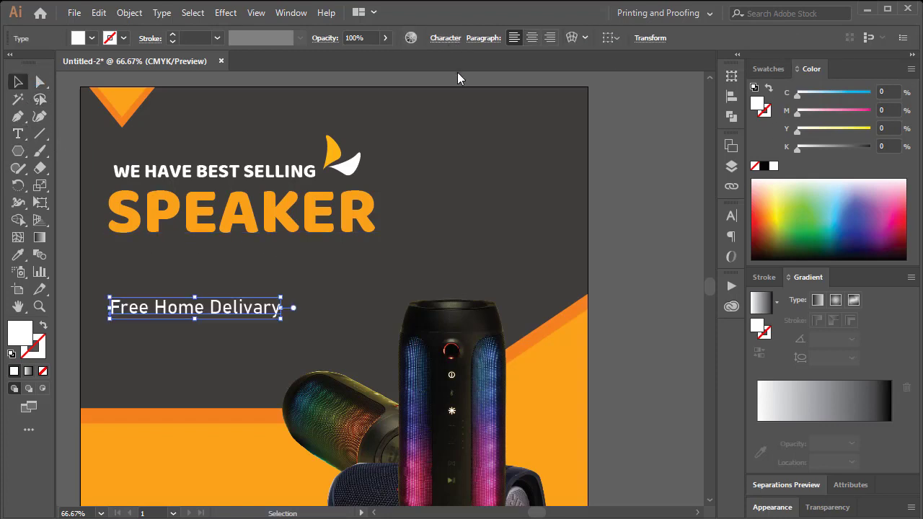
{"action": "left_click", "coordinate": [440, 42]}
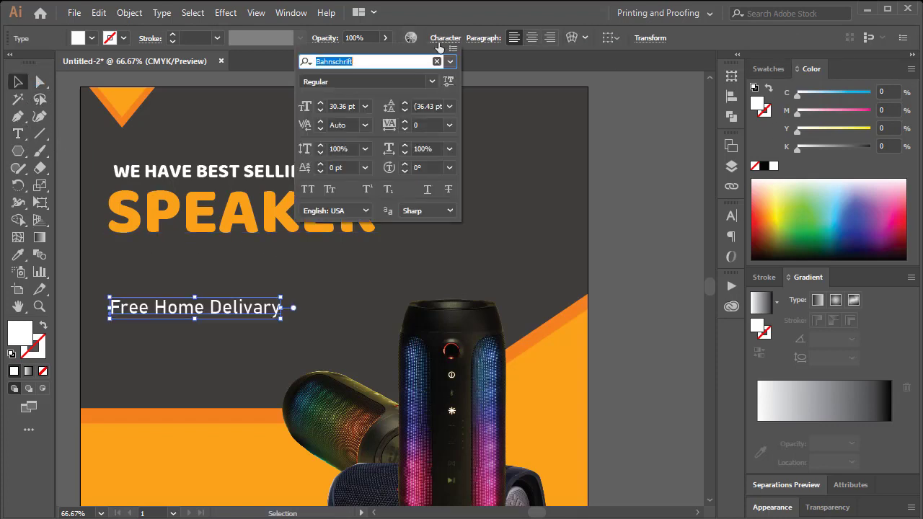
{"action": "left_click", "coordinate": [320, 110]}
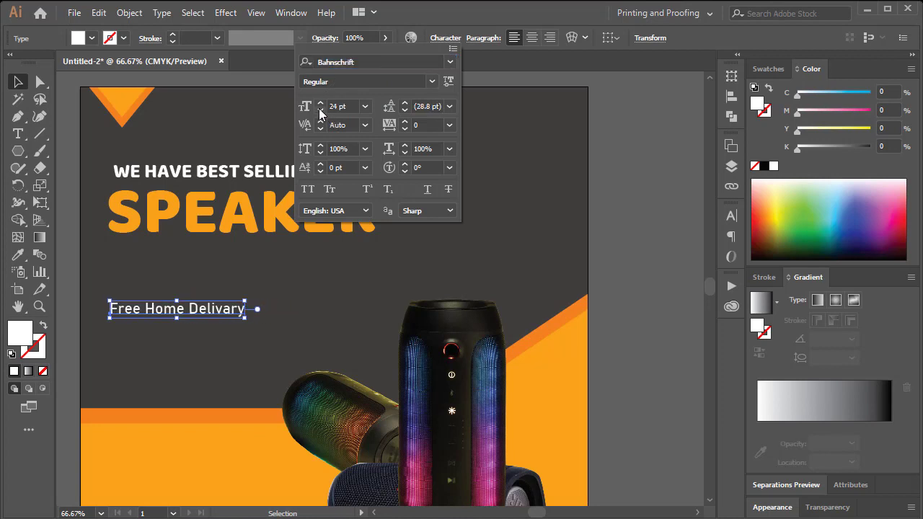
{"action": "left_click", "coordinate": [625, 268]}
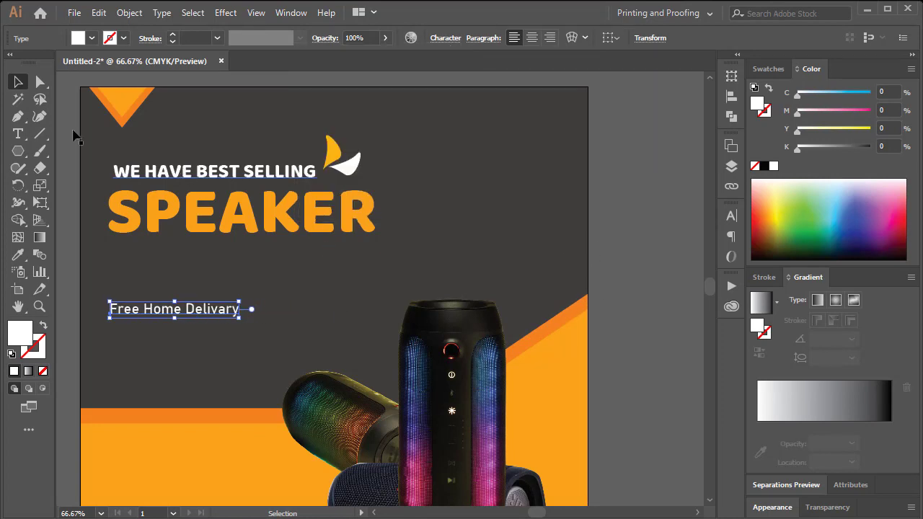
Draw a rounded rectangle directly below "Free Home Delivary", matching the width of the text.
{"action": "left_click", "coordinate": [18, 153]}
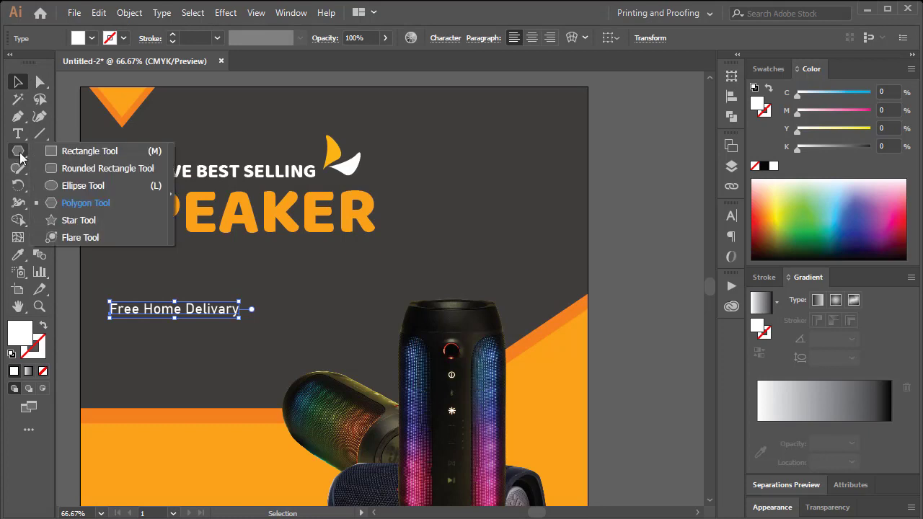
{"action": "left_click", "coordinate": [64, 173]}
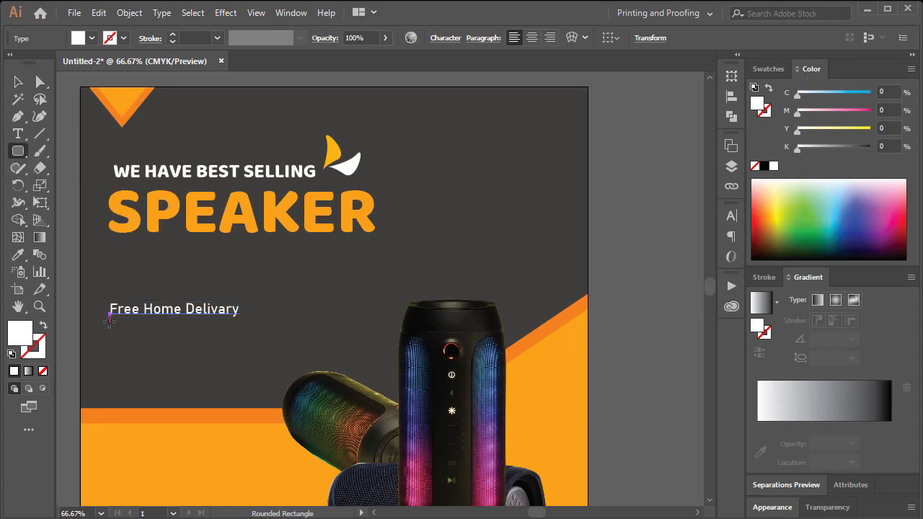
{"action": "left_click_drag", "start_coordinate": [110, 322], "coordinate": [240, 355]}
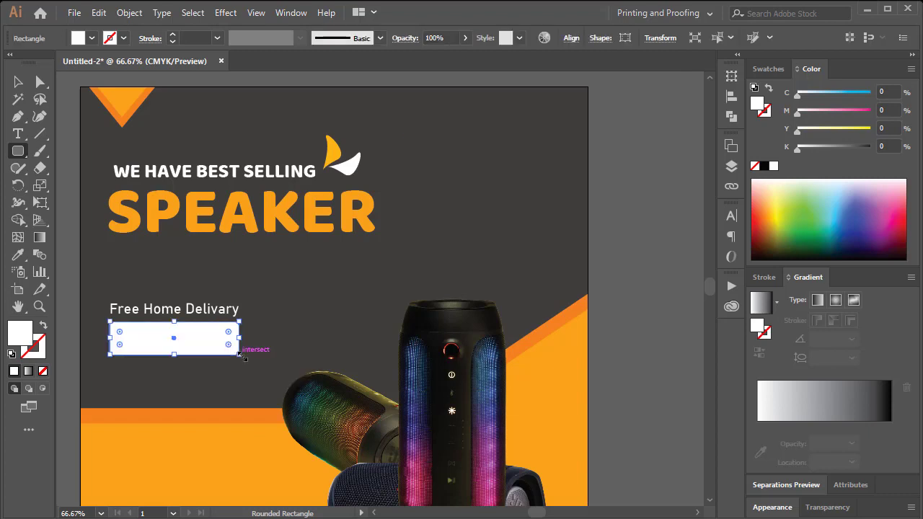
Fill the rounded rectangle with the darker orange sampled from the band below, C 0, M 60, Y 100, K 0.
{"action": "left_click", "coordinate": [18, 256]}
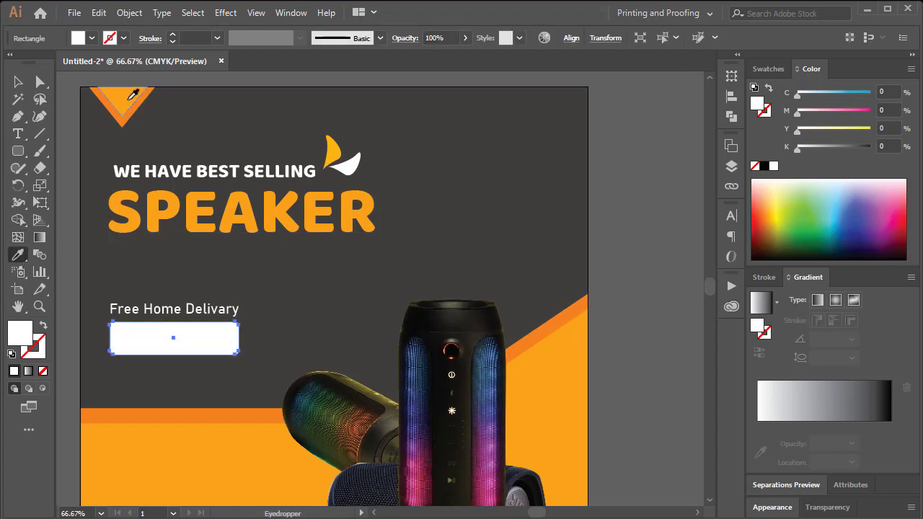
{"action": "left_click", "coordinate": [159, 411]}
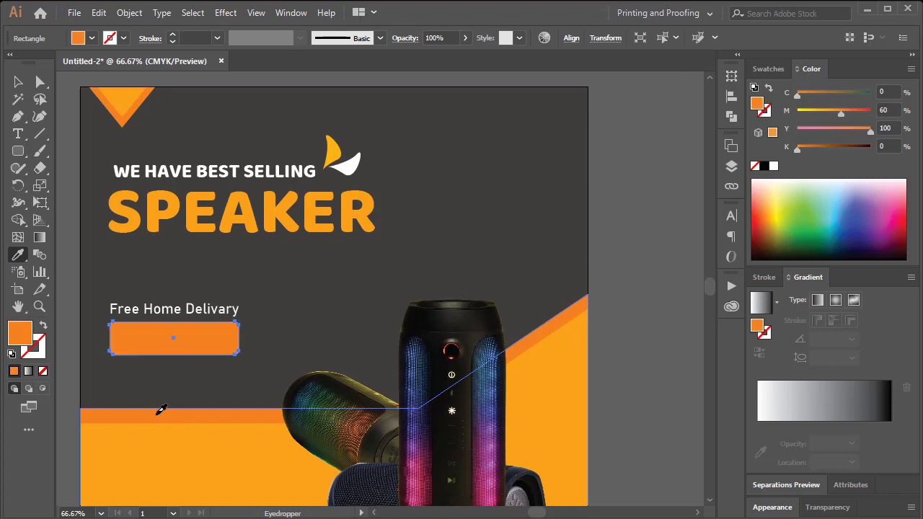
{"action": "left_click", "coordinate": [18, 81]}
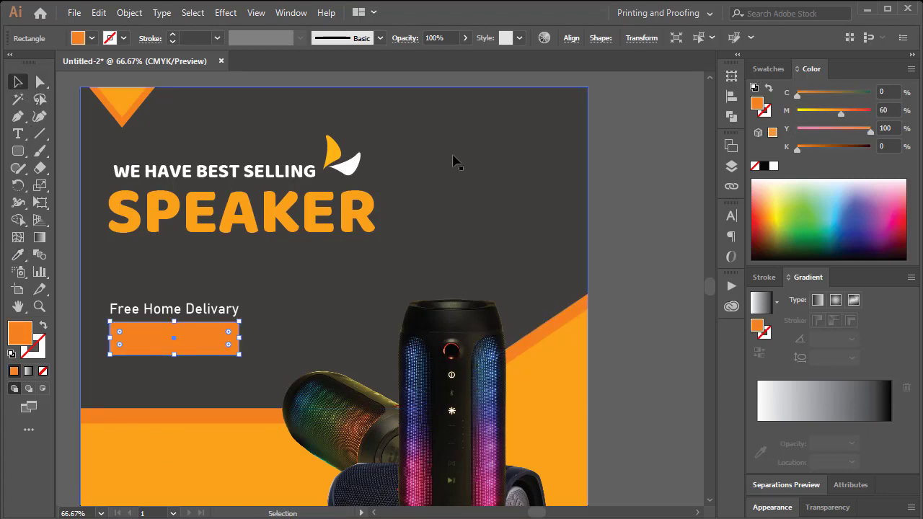
{"action": "left_click", "coordinate": [427, 212]}
Add the white text "Order Now" and place it enlarged to 37.88 pt on the orange rounded rectangle.
{"action": "scroll", "coordinate": [251, 181], "scroll_direction": "down", "scroll_amount": 3}
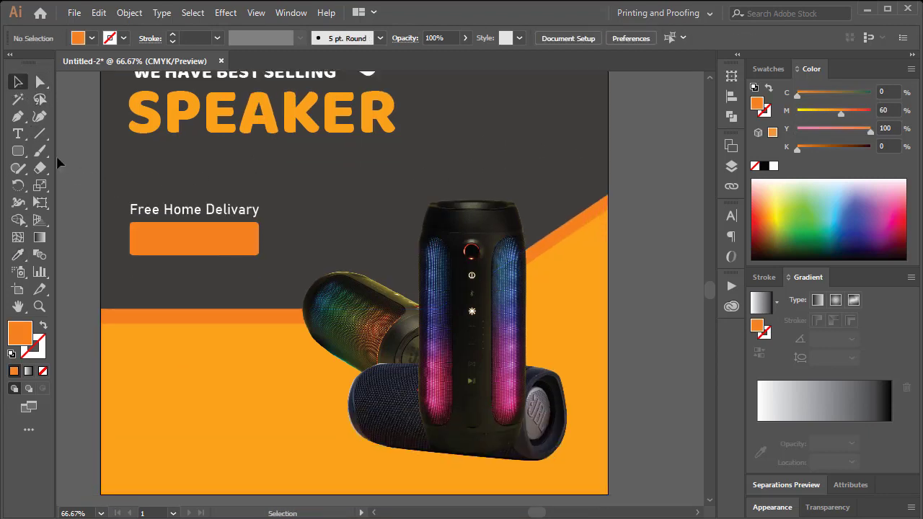
{"action": "left_click", "coordinate": [18, 135]}
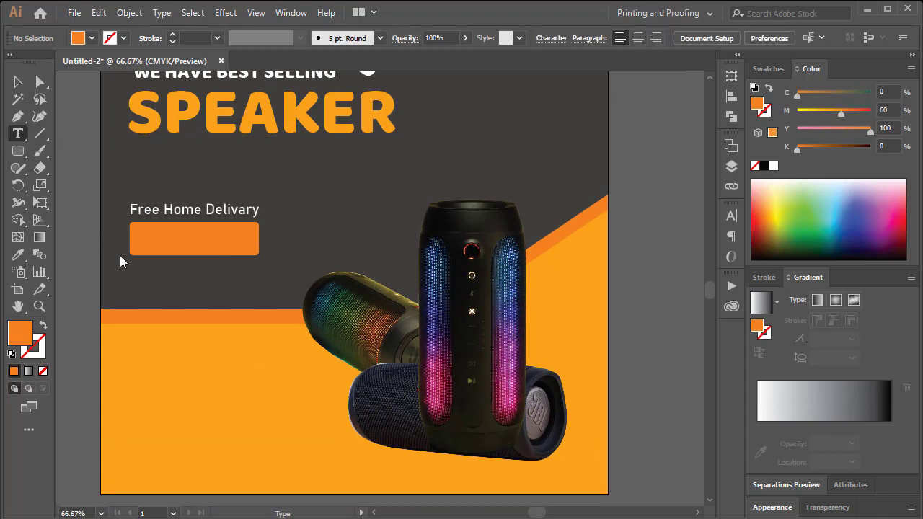
{"action": "left_click", "coordinate": [148, 286]}
{"action": "type", "text": "0R"}
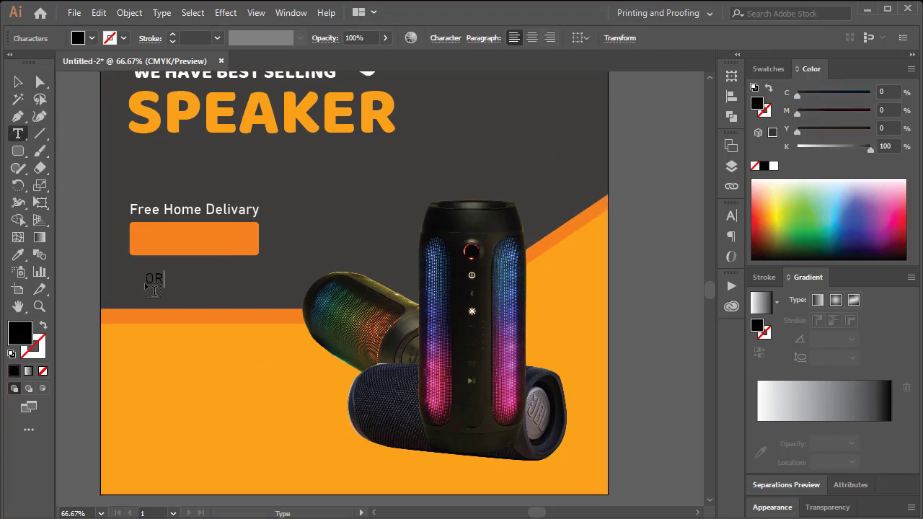
{"action": "type", "text": "DER Now"}
{"action": "key", "text": "Escape"}
{"action": "left_click_drag", "start_coordinate": [837, 145], "coordinate": [797, 147]}
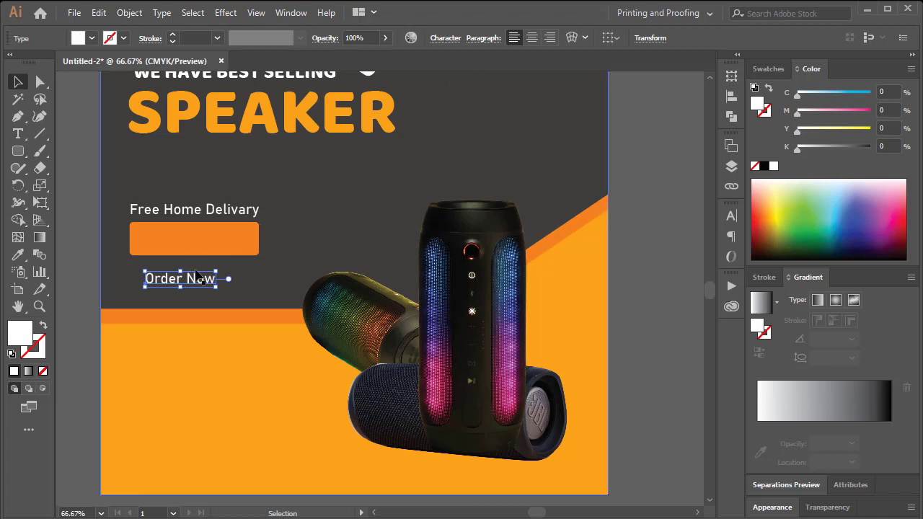
{"action": "left_click_drag", "start_coordinate": [192, 277], "coordinate": [254, 242]}
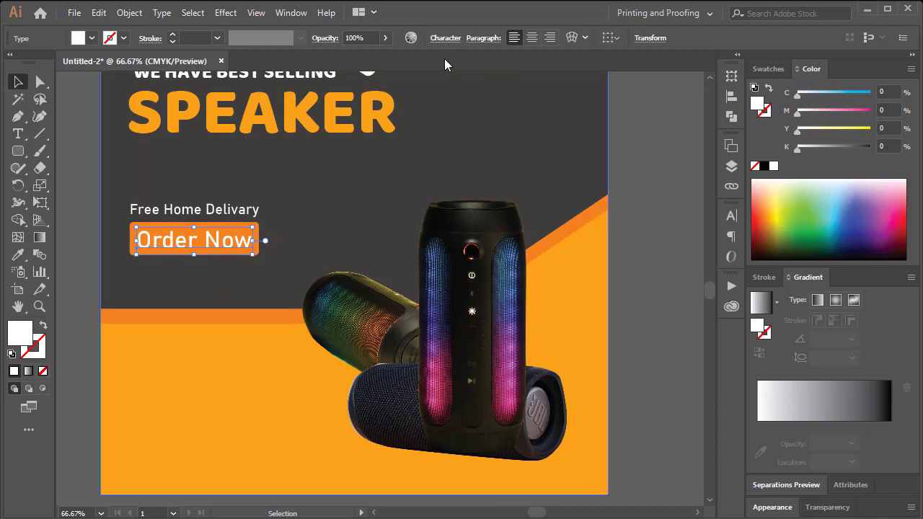
Change the "Order Now" text to the Digitalt font, enlarge it slightly and centre it on the orange button.
{"action": "left_click", "coordinate": [445, 37]}
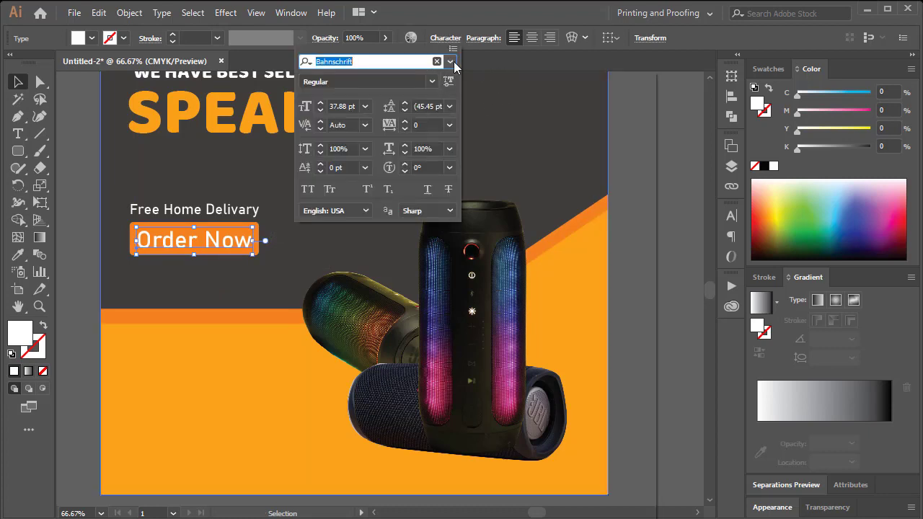
{"action": "left_click", "coordinate": [454, 61]}
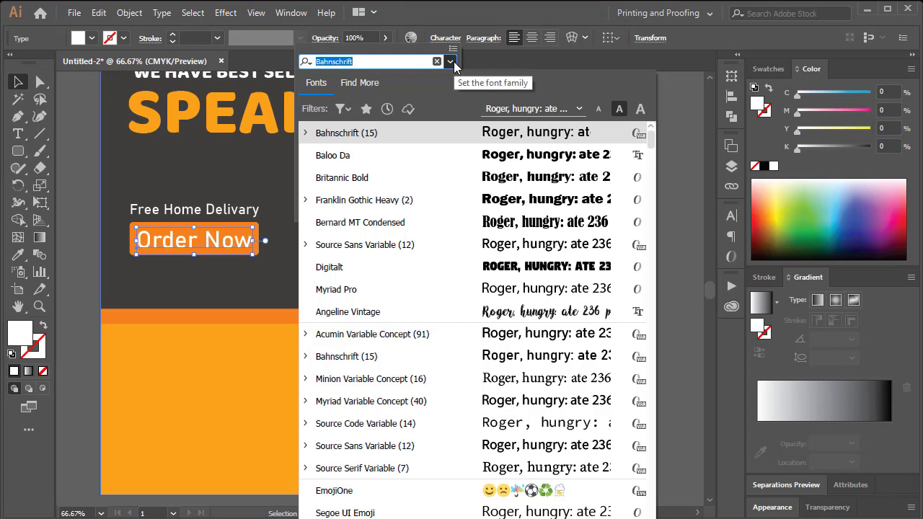
{"action": "left_click", "coordinate": [498, 267]}
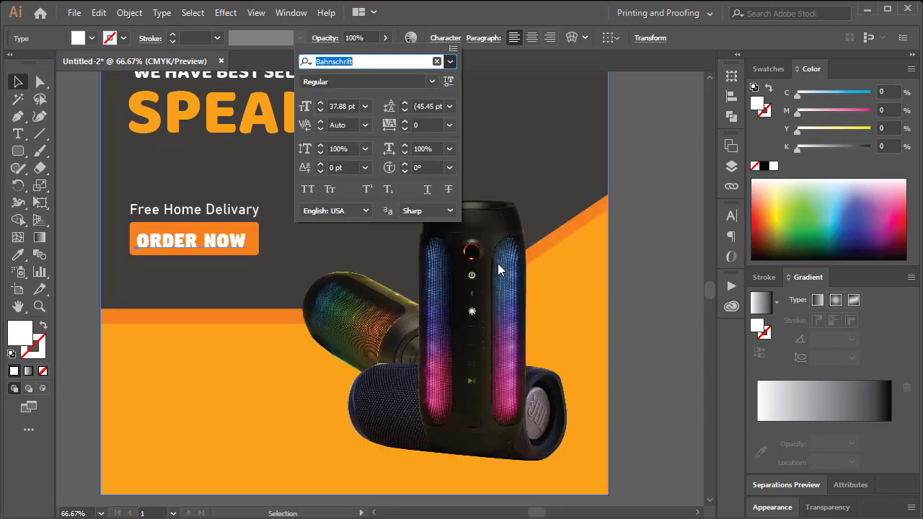
{"action": "left_click", "coordinate": [244, 228]}
{"action": "left_click_drag", "start_coordinate": [246, 229], "coordinate": [254, 220]}
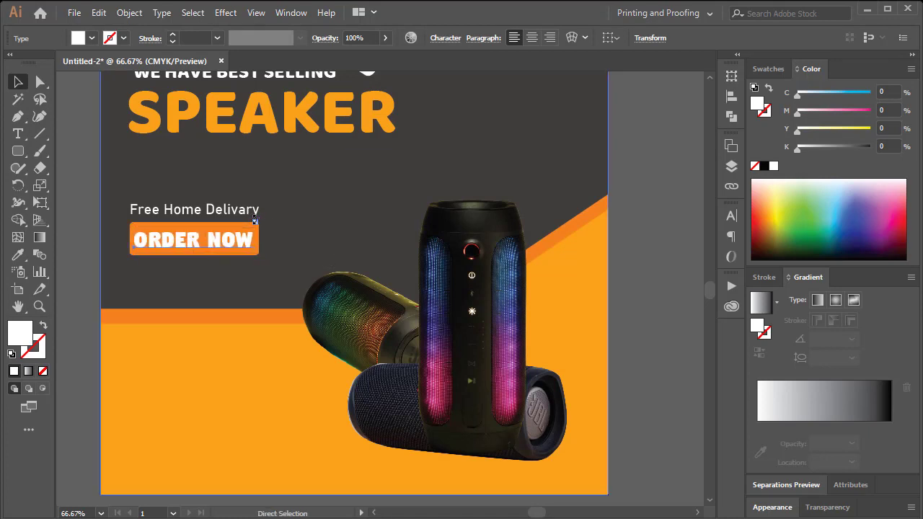
{"action": "key", "text": "Right"}
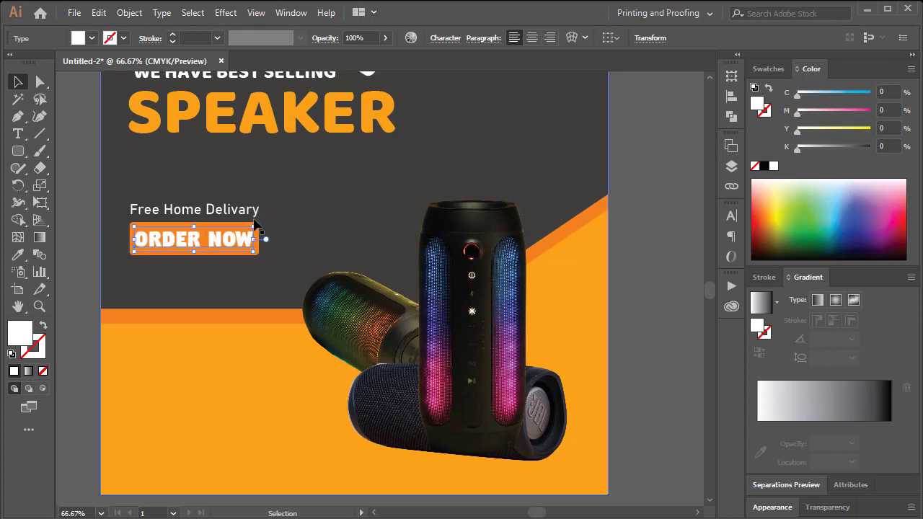
{"action": "left_click", "coordinate": [649, 215]}
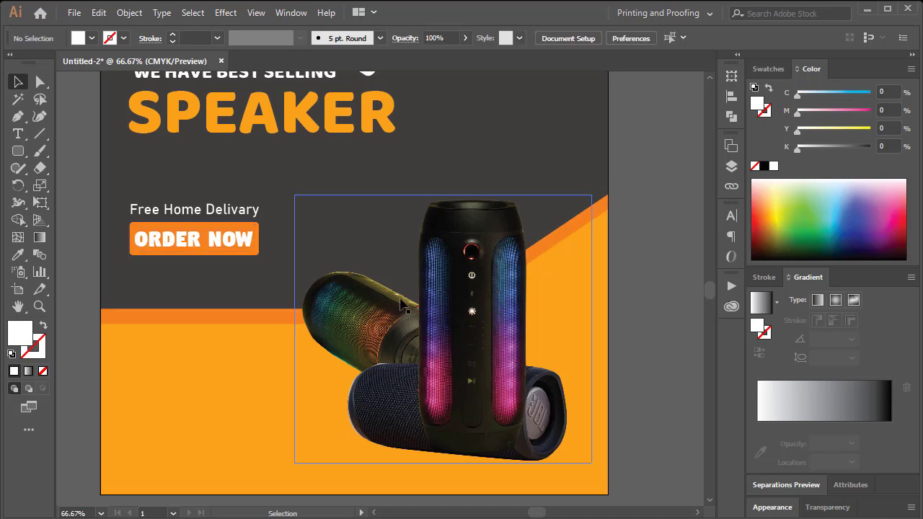
Draw a small white circle on the empty canvas beside the artboard's upper right corner.
{"action": "left_click", "coordinate": [392, 219], "text": "ctrl+alt"}
{"action": "left_click_drag", "start_coordinate": [408, 256], "coordinate": [366, 257]}
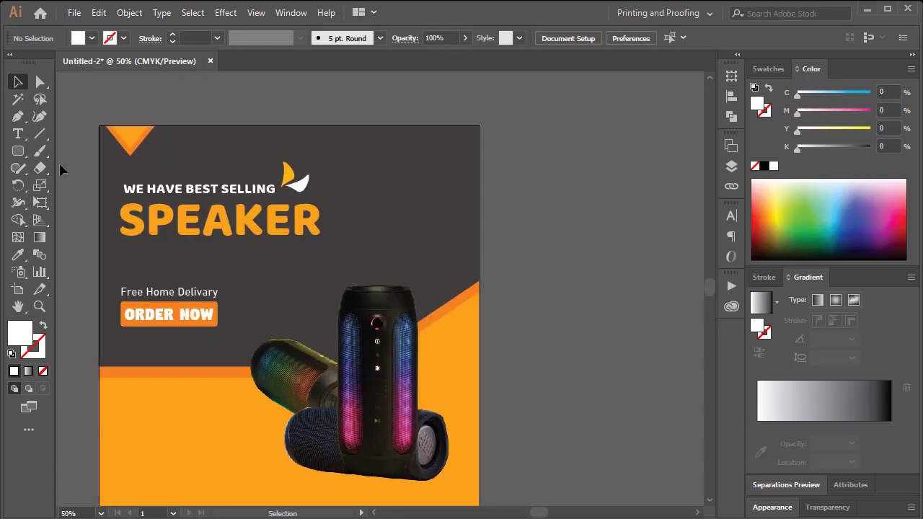
{"action": "left_click", "coordinate": [18, 151]}
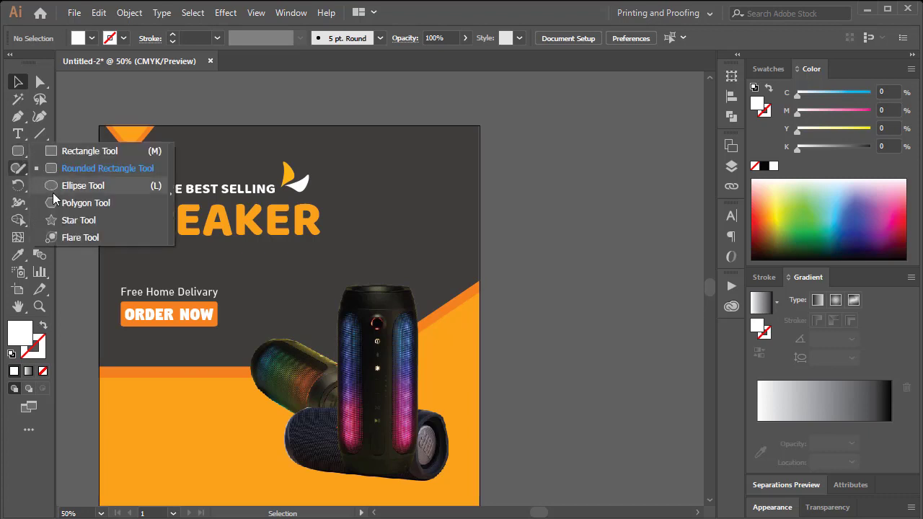
{"action": "left_click", "coordinate": [75, 186]}
{"action": "left_click_drag", "start_coordinate": [532, 130], "coordinate": [539, 137]}
{"action": "left_click", "coordinate": [25, 87]}
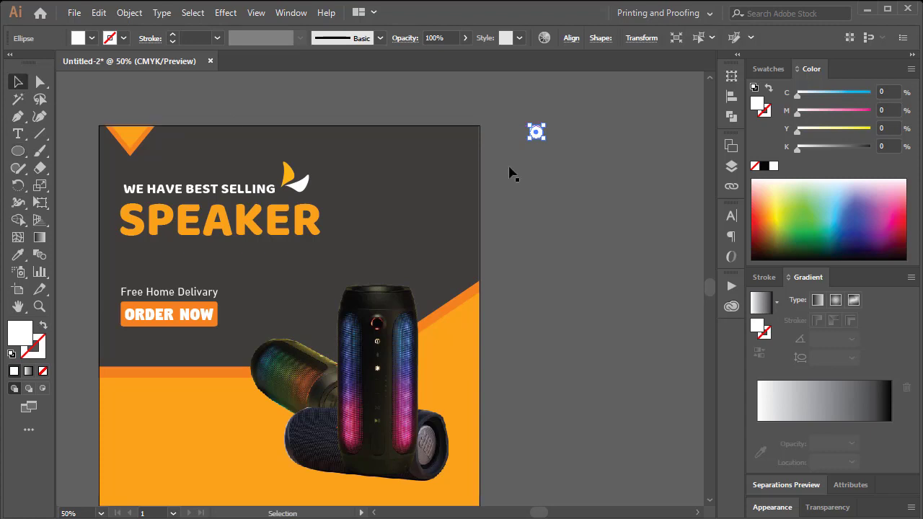
Shrink the white circle slightly and duplicate it horizontally into a row of four evenly spaced dots.
{"action": "left_click_drag", "start_coordinate": [512, 126], "coordinate": [637, 215]}
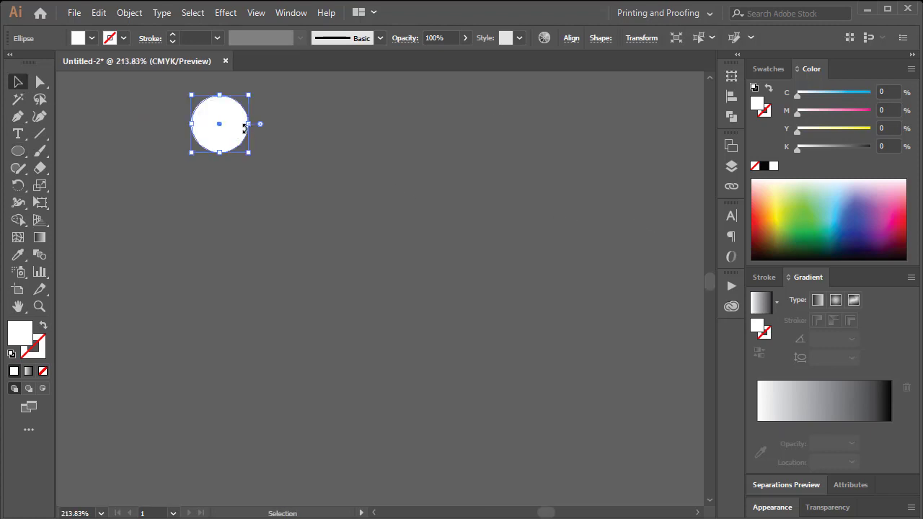
{"action": "left_click_drag", "start_coordinate": [248, 125], "coordinate": [288, 126]}
{"action": "left_click", "coordinate": [276, 140]}
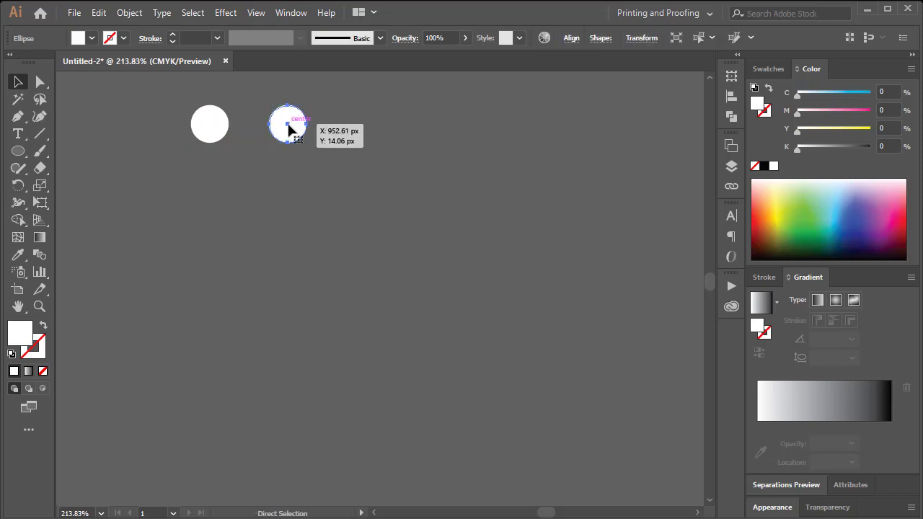
{"action": "key", "text": "ctrl+d"}
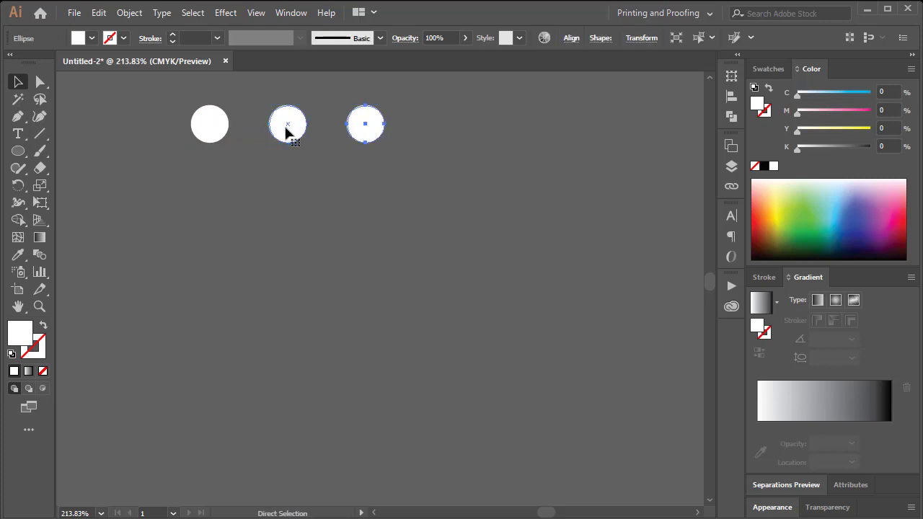
{"action": "key", "text": "ctrl+d"}
Duplicate the row of four dots downward at equal spacing to make a grid of five rows.
{"action": "left_click_drag", "start_coordinate": [506, 171], "coordinate": [285, 189]}
{"action": "key", "text": "ctrl+d"}
{"action": "key", "text": "ctrl+d"}
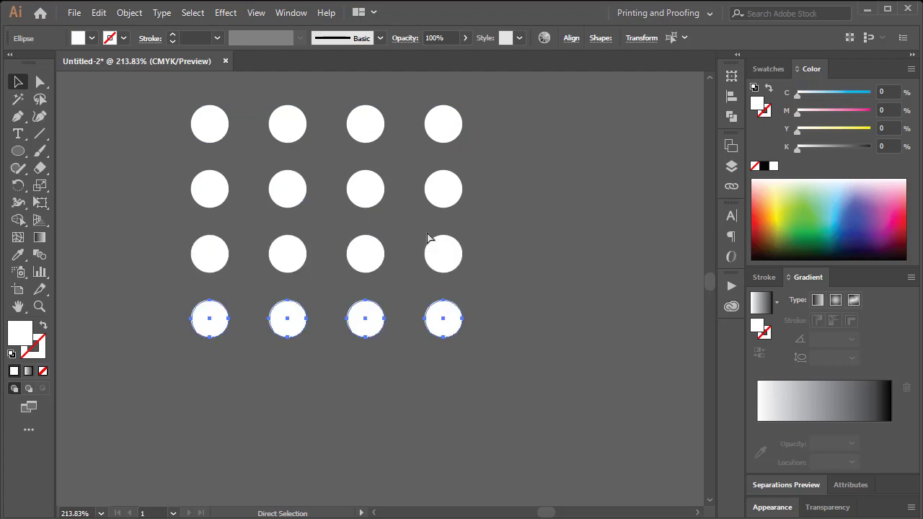
{"action": "key", "text": "ctrl+d"}
{"action": "left_click", "coordinate": [538, 172]}
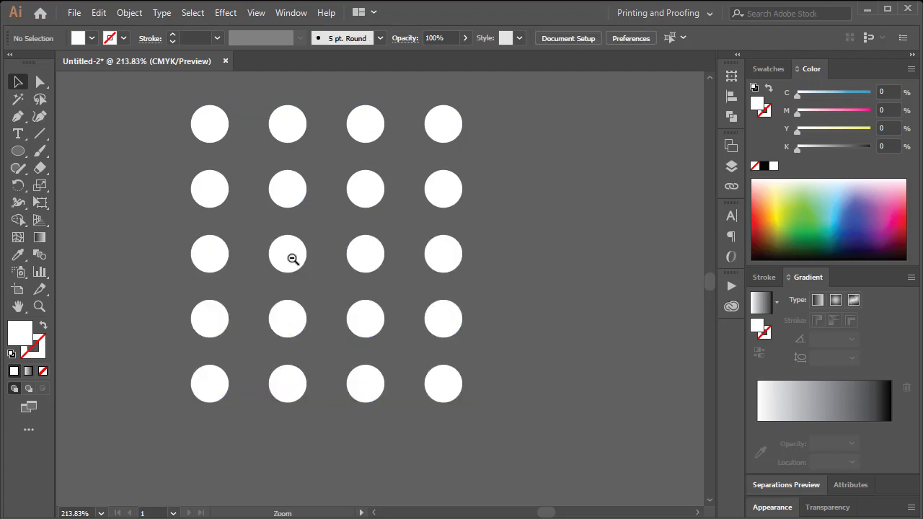
Move the dot grid into the banner's upper right corner, scale it down to fit and group the dots.
{"action": "left_click", "coordinate": [292, 259], "text": "ctrl+alt"}
{"action": "left_click", "coordinate": [292, 259], "text": "ctrl+alt"}
{"action": "left_click", "coordinate": [292, 259], "text": "ctrl+alt"}
{"action": "left_click", "coordinate": [293, 259], "text": "ctrl+alt"}
{"action": "left_click_drag", "start_coordinate": [455, 252], "coordinate": [567, 383]}
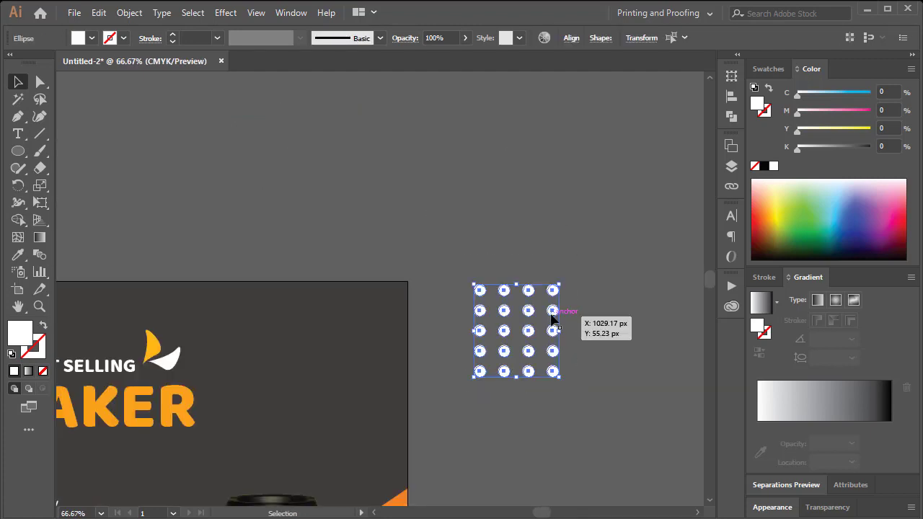
{"action": "left_click_drag", "start_coordinate": [552, 311], "coordinate": [400, 312]}
{"action": "left_click_drag", "start_coordinate": [318, 380], "coordinate": [356, 337]}
{"action": "key", "text": "ctrl+g"}
{"action": "left_click", "coordinate": [506, 322]}
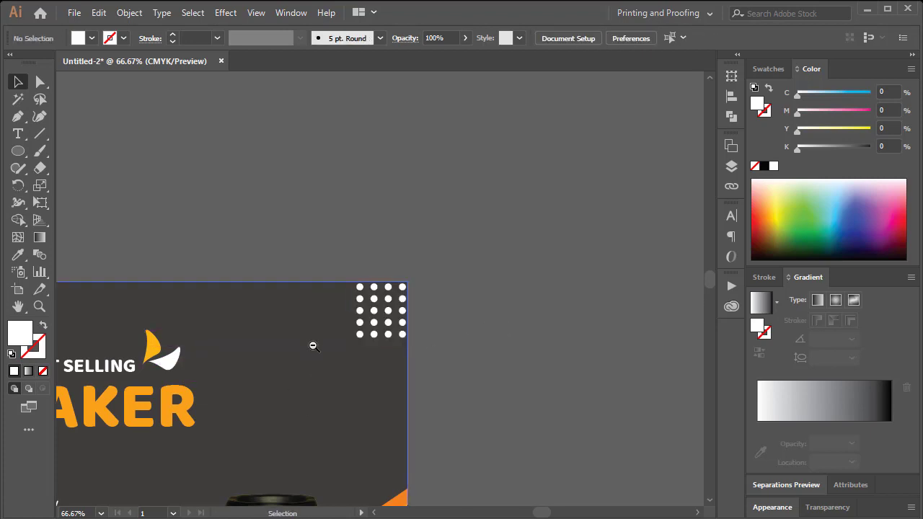
Move the "Free Home Delivary" text and the order button together slightly downward.
{"action": "left_click", "coordinate": [313, 340], "text": "ctrl+alt"}
{"action": "left_click", "coordinate": [315, 337], "text": "ctrl+alt"}
{"action": "left_click_drag", "start_coordinate": [405, 384], "coordinate": [394, 332]}
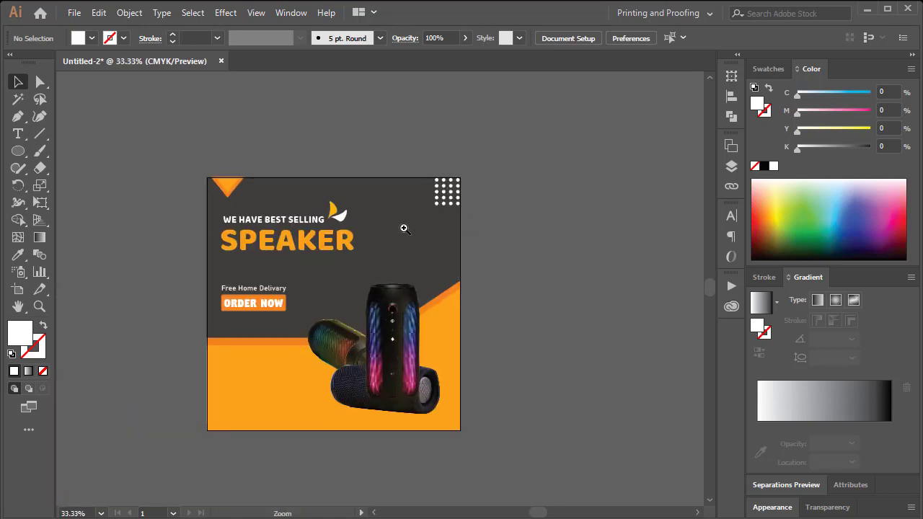
{"action": "left_click", "coordinate": [404, 228], "text": "ctrl"}
{"action": "left_click_drag", "start_coordinate": [312, 392], "coordinate": [350, 298]}
{"action": "left_click_drag", "start_coordinate": [321, 325], "coordinate": [311, 282]}
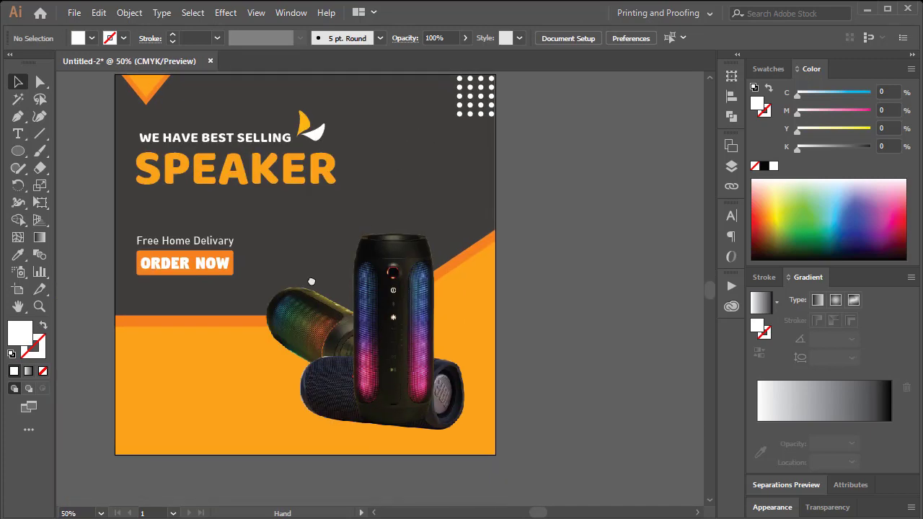
{"action": "left_click_drag", "start_coordinate": [280, 335], "coordinate": [280, 327]}
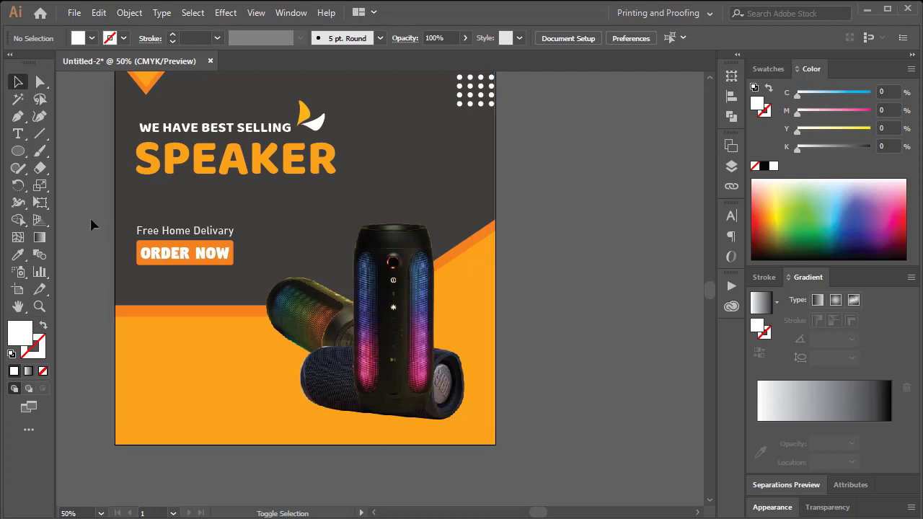
{"action": "left_click_drag", "start_coordinate": [90, 217], "coordinate": [175, 268]}
{"action": "left_click", "coordinate": [134, 205], "text": "shift"}
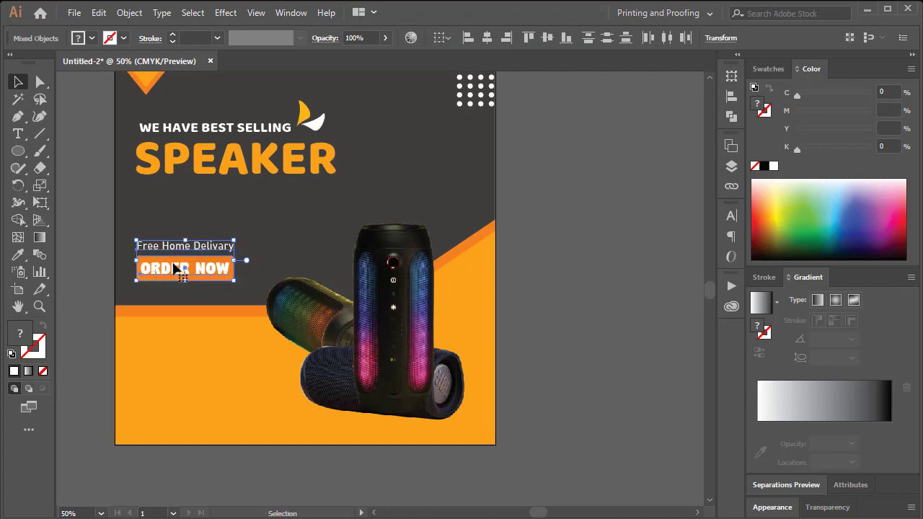
{"action": "left_click", "coordinate": [59, 171]}
Draw a horizontal line with a white stroke between "SPEAKER" and "Free Home Delivary", about as wide as the headline.
{"action": "left_click", "coordinate": [40, 135]}
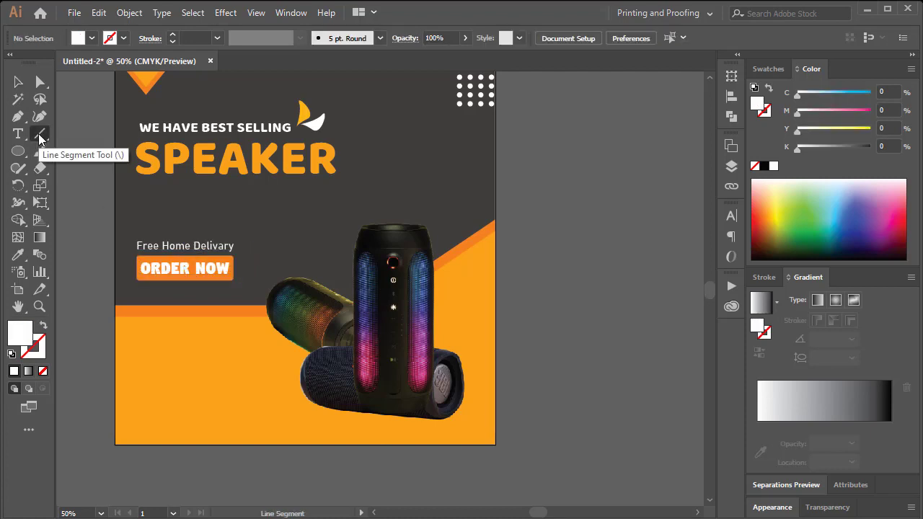
{"action": "left_click_drag", "start_coordinate": [140, 211], "coordinate": [337, 211]}
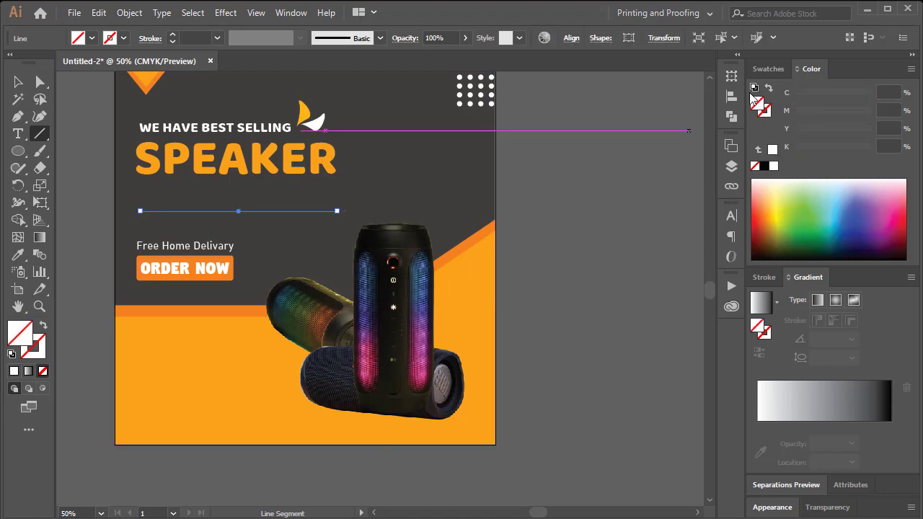
{"action": "left_click", "coordinate": [772, 151]}
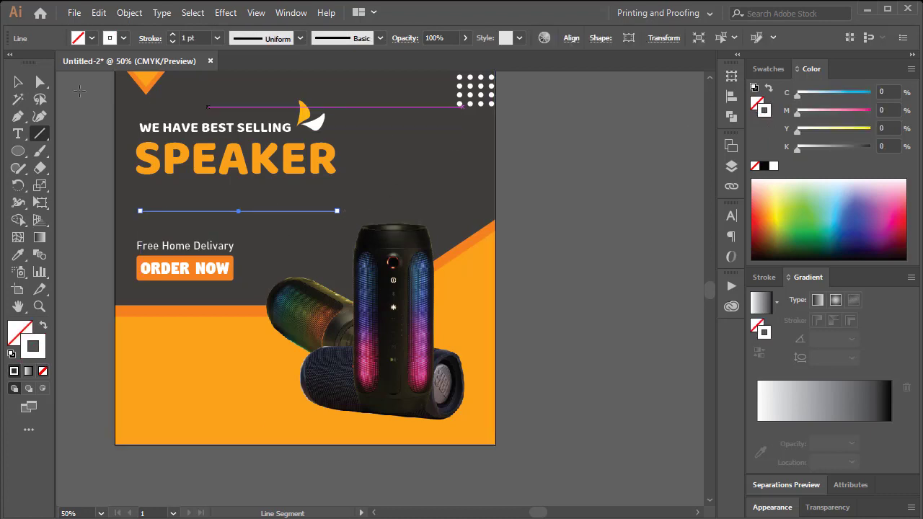
{"action": "key", "text": "v"}
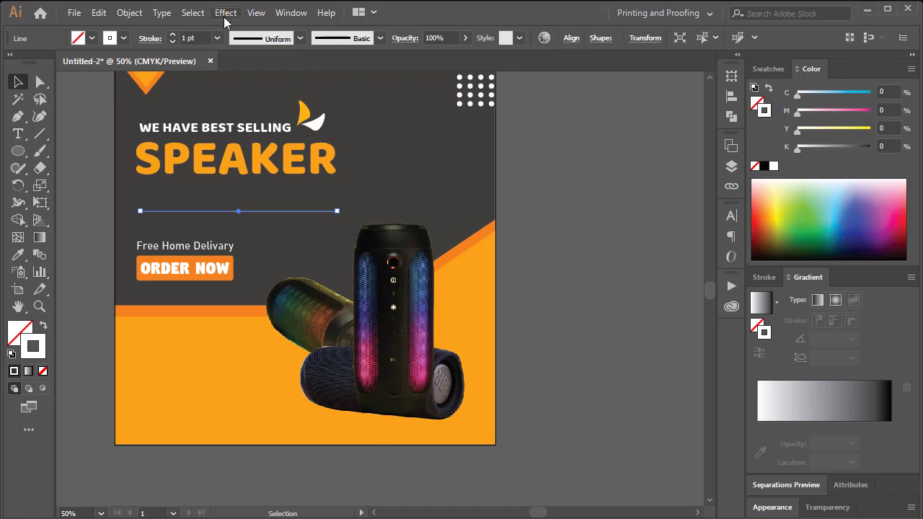
Apply a Zig Zag effect to the white line with size 6 px, 14 ridges per segment and smooth points.
{"action": "left_click", "coordinate": [224, 16]}
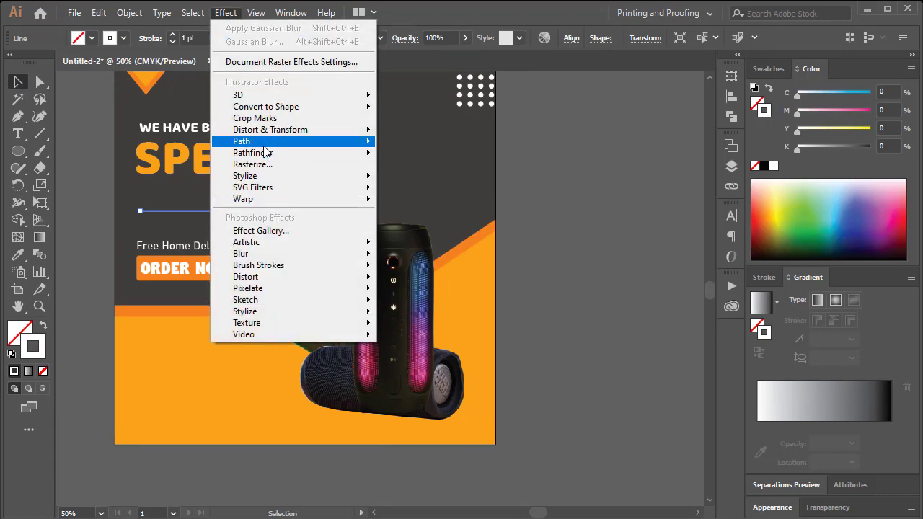
{"action": "mouse_move", "coordinate": [273, 134]}
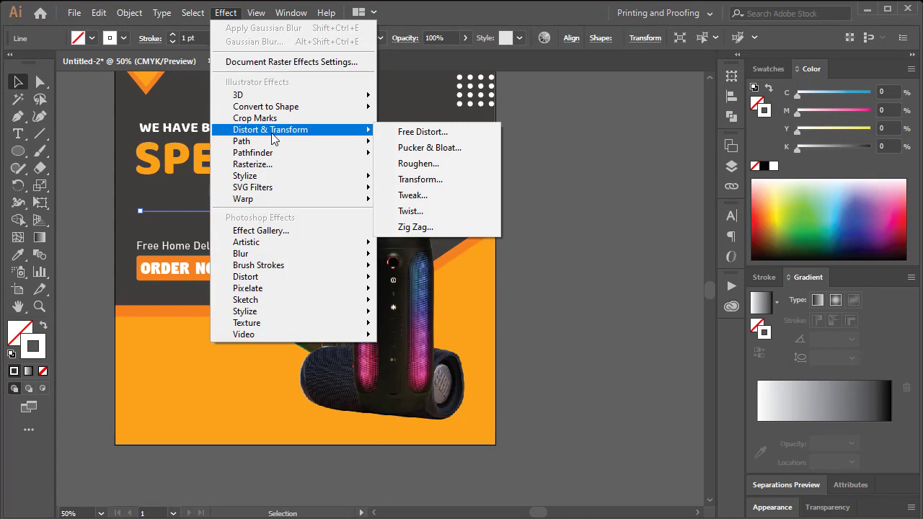
{"action": "left_click", "coordinate": [414, 228]}
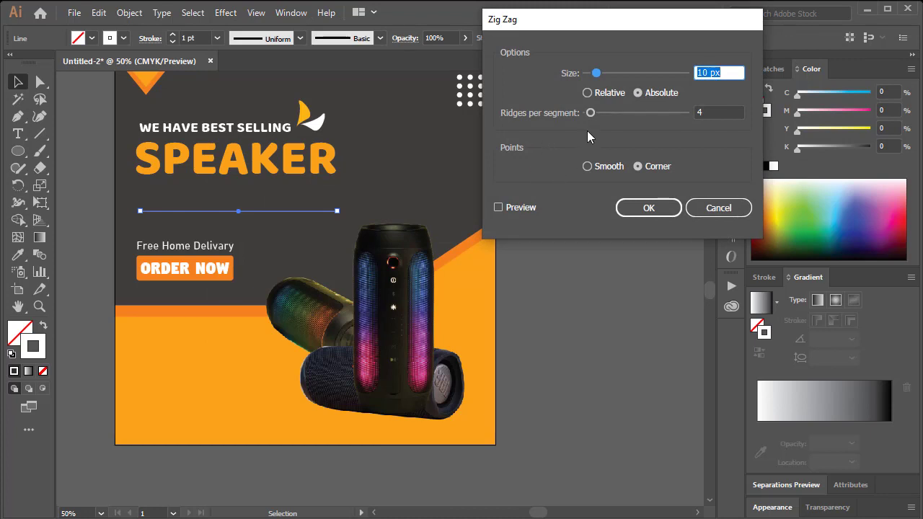
{"action": "left_click", "coordinate": [589, 167]}
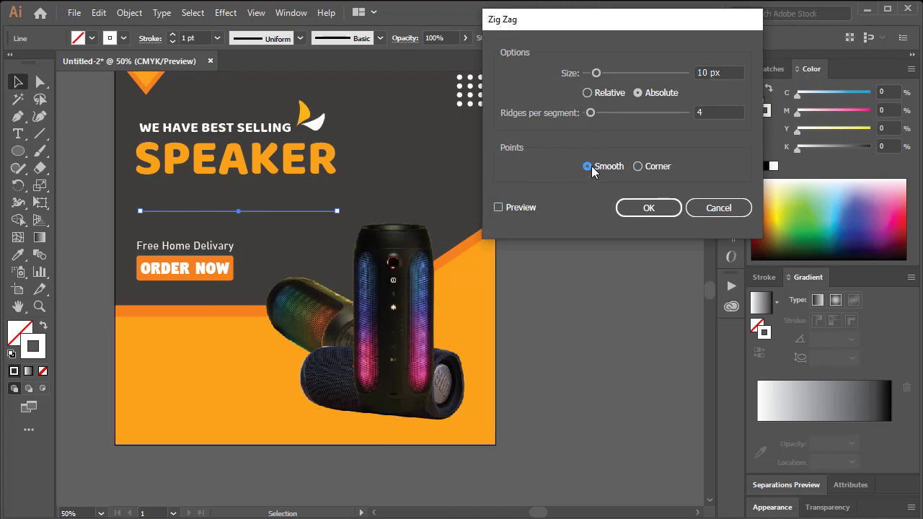
{"action": "left_click", "coordinate": [498, 208]}
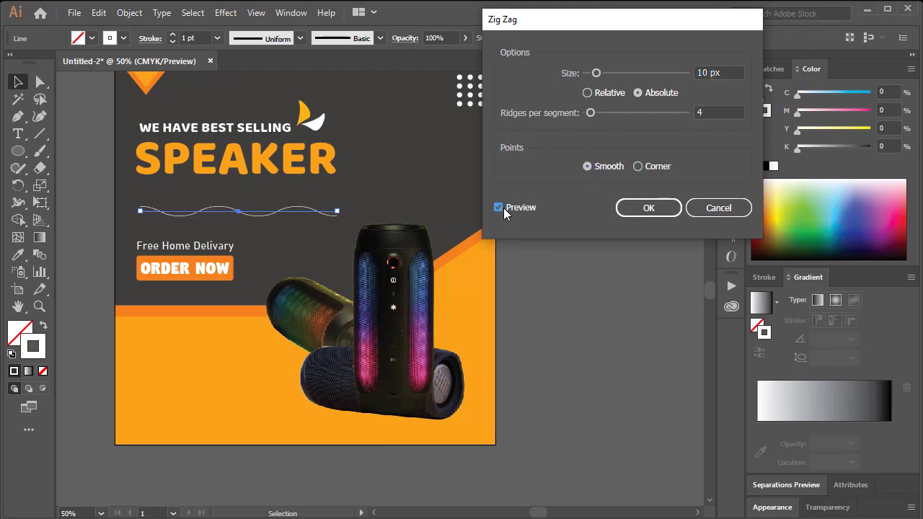
{"action": "mouse_move", "coordinate": [600, 74]}
{"action": "left_mouse_down"}
{"action": "mouse_move", "coordinate": [618, 73]}
{"action": "mouse_move", "coordinate": [592, 73]}
{"action": "left_mouse_up"}
{"action": "mouse_move", "coordinate": [591, 112]}
{"action": "left_mouse_down"}
{"action": "mouse_move", "coordinate": [606, 109]}
{"action": "mouse_move", "coordinate": [597, 113]}
{"action": "left_mouse_up"}
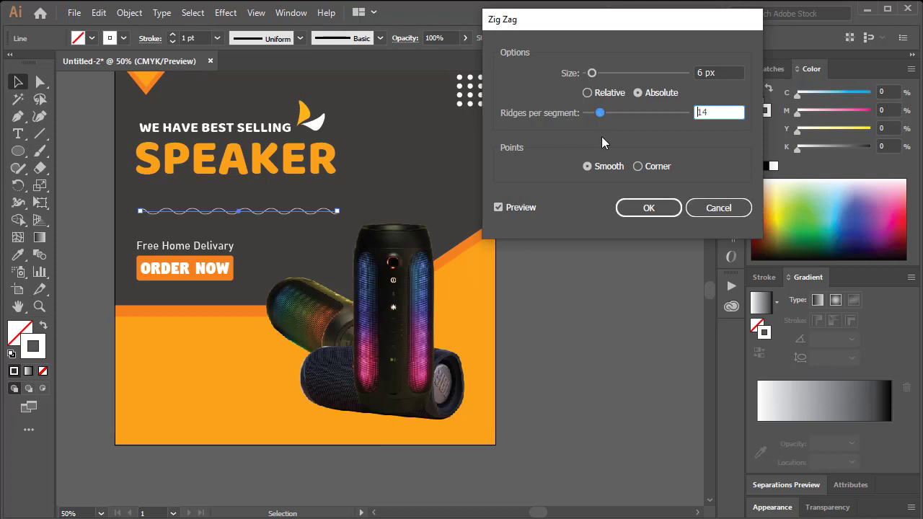
{"action": "left_click", "coordinate": [649, 208]}
{"action": "left_click", "coordinate": [17, 82]}
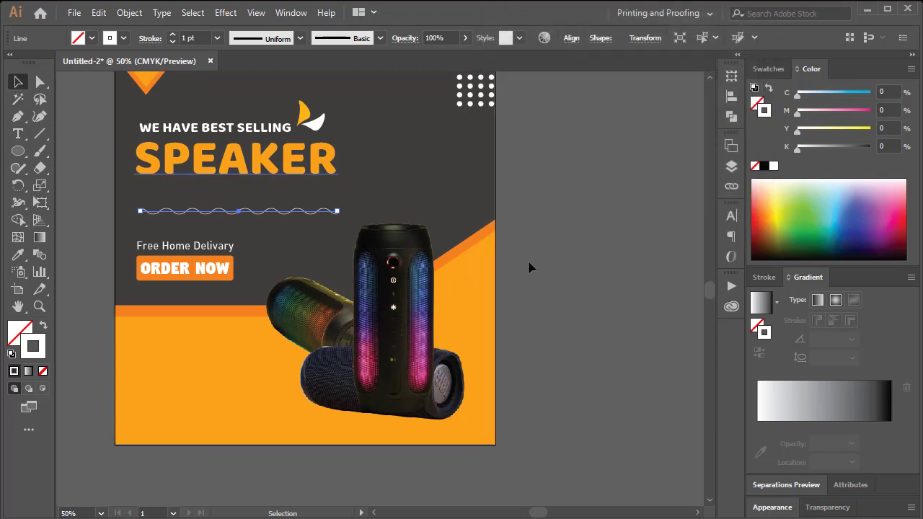
{"action": "left_click", "coordinate": [534, 214]}
Draw a rectangle on the orange area below the order button, slightly narrower than the button.
{"action": "key", "text": "space"}
{"action": "left_click_drag", "start_coordinate": [287, 334], "coordinate": [289, 255]}
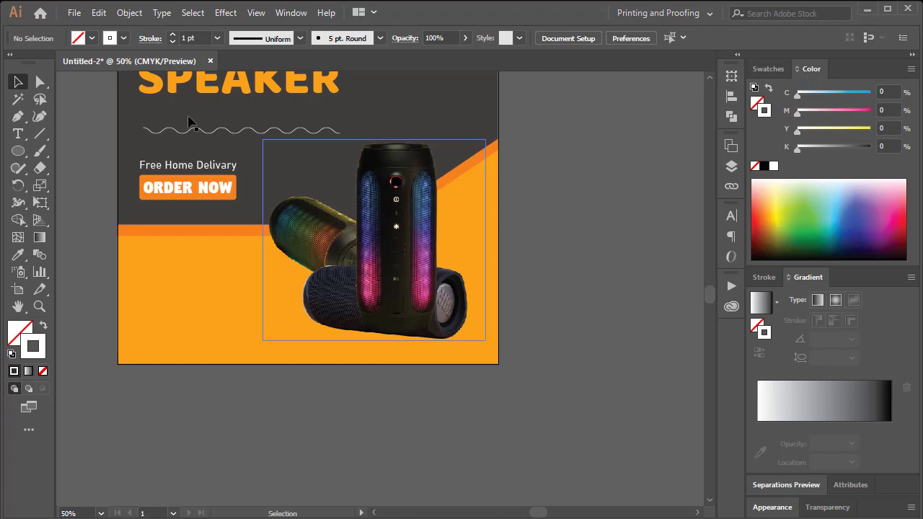
{"action": "right_click", "coordinate": [20, 152]}
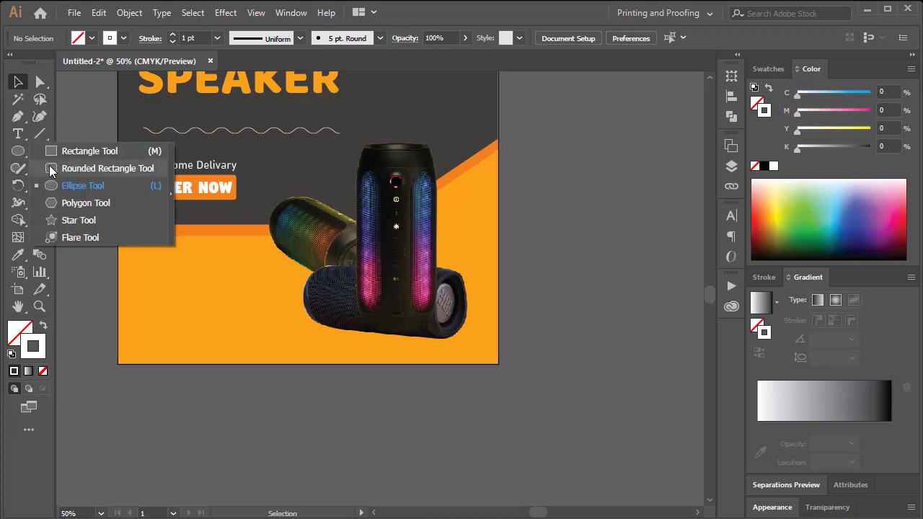
{"action": "left_click", "coordinate": [64, 151]}
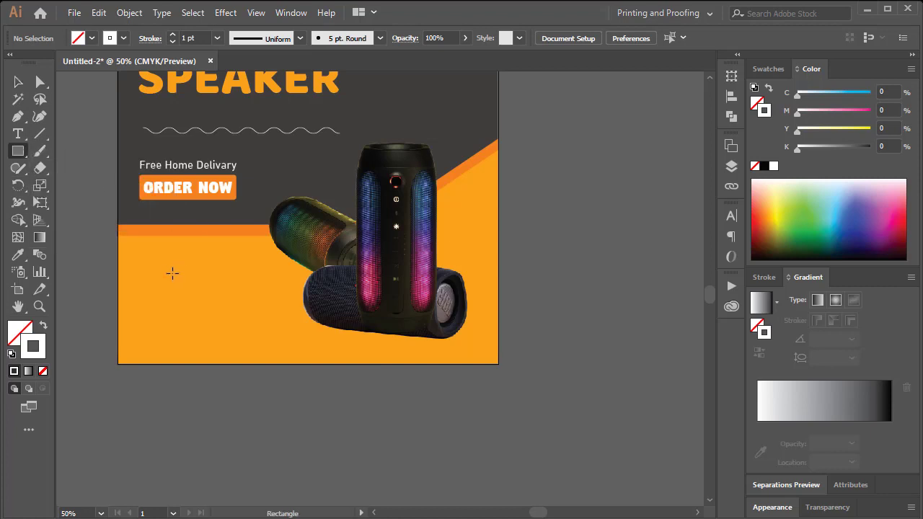
{"action": "left_click_drag", "start_coordinate": [151, 247], "coordinate": [233, 295]}
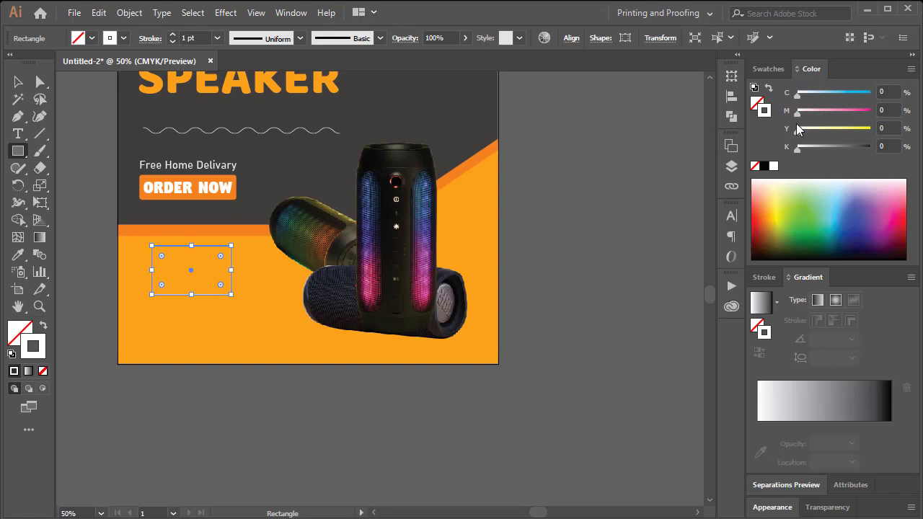
Set the stroke of the rectangle below the order button to dark grey, C 71, M 59, Y 62, K 54.
{"action": "left_click_drag", "start_coordinate": [818, 147], "coordinate": [836, 150]}
{"action": "left_click", "coordinate": [18, 81]}
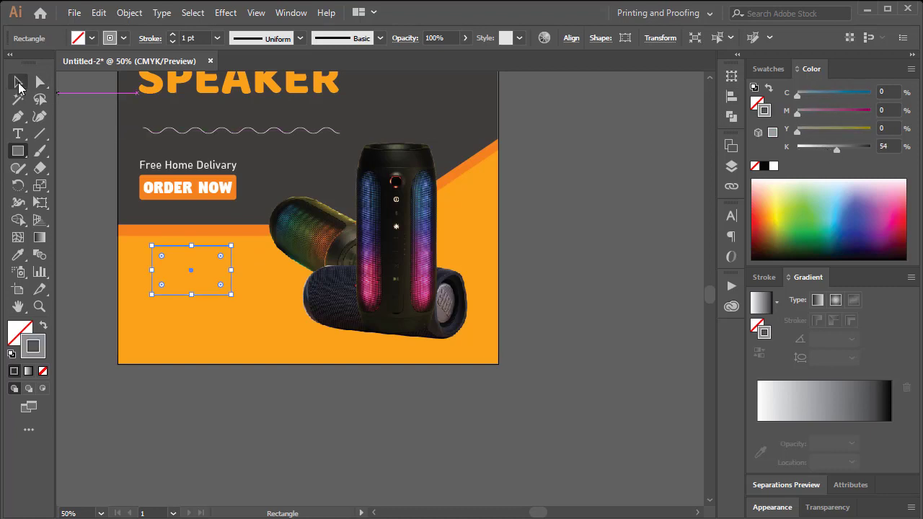
{"action": "left_click", "coordinate": [615, 180]}
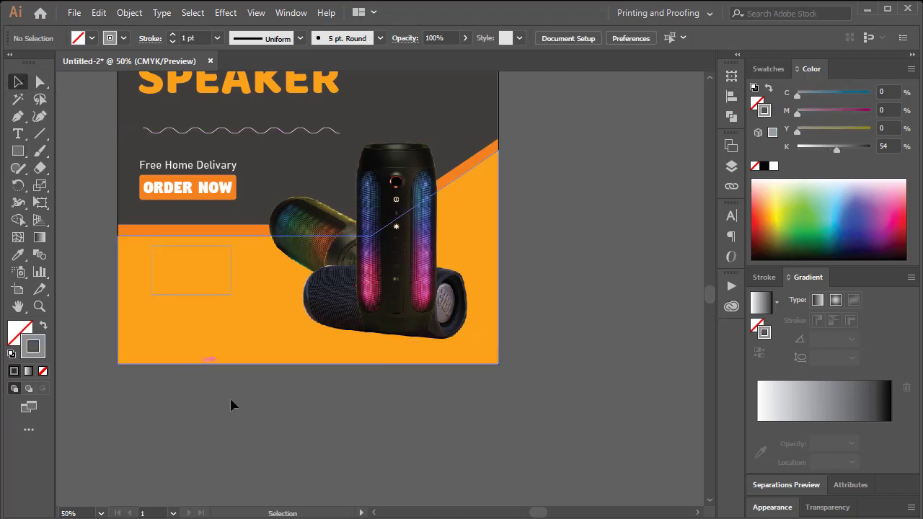
{"action": "left_click", "coordinate": [290, 262], "text": "ctrl"}
{"action": "left_click_drag", "start_coordinate": [270, 217], "coordinate": [260, 146]}
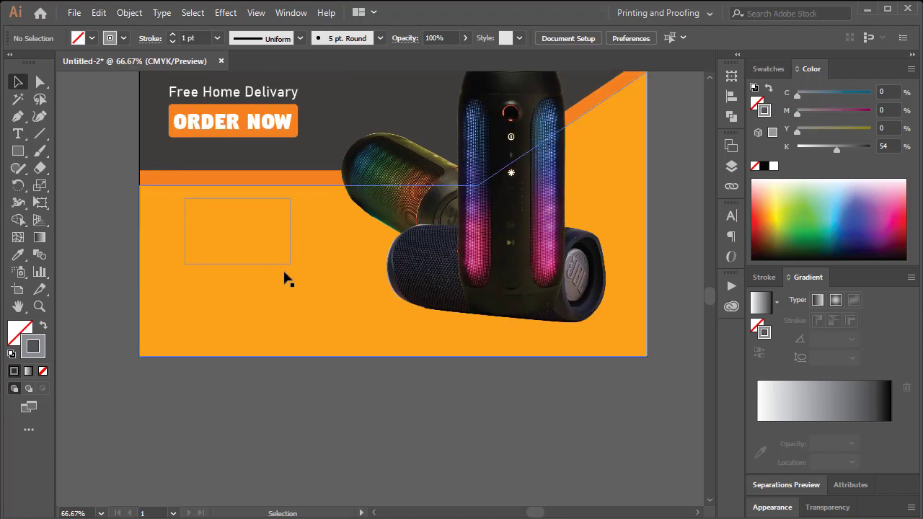
{"action": "left_click", "coordinate": [289, 262]}
{"action": "left_click_drag", "start_coordinate": [798, 132], "coordinate": [843, 132]}
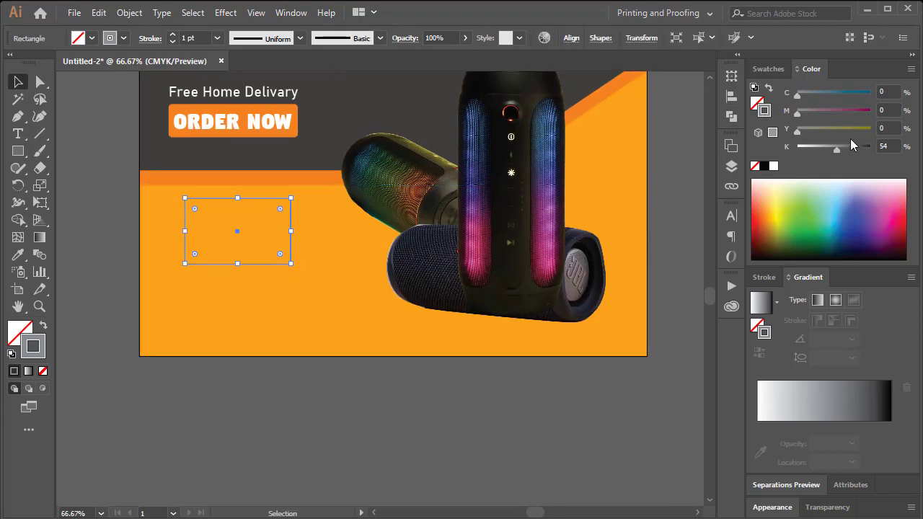
{"action": "left_click", "coordinate": [839, 112]}
{"action": "left_click", "coordinate": [850, 93]}
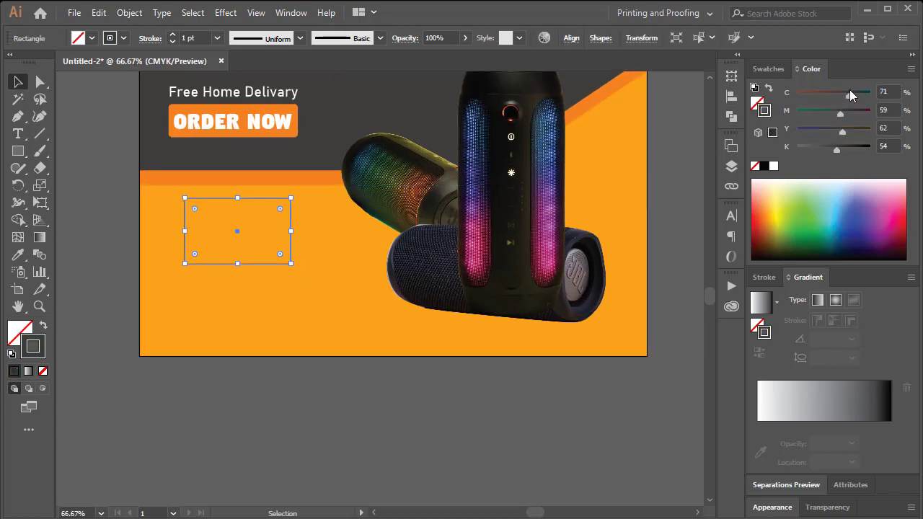
{"action": "left_click", "coordinate": [407, 409]}
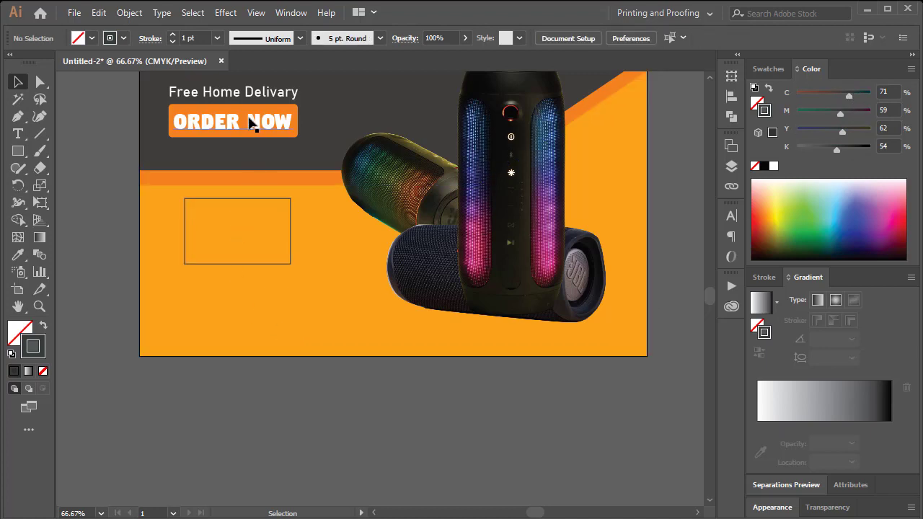
Copy the "ORDER NOW" text to below the outlined rectangle and change the copy to "SAVE UP TO".
{"action": "left_click_drag", "start_coordinate": [251, 123], "coordinate": [271, 292]}
{"action": "triple_click", "coordinate": [270, 290]}
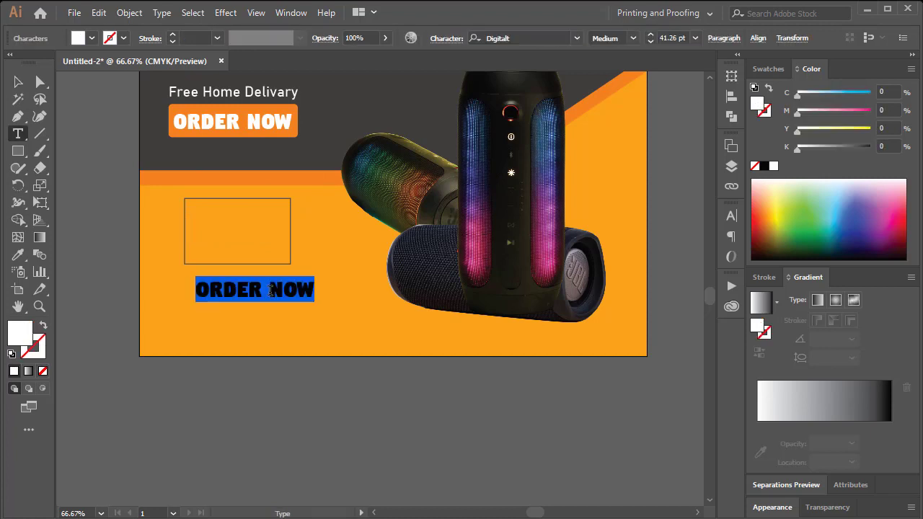
{"action": "type", "text": "SAVE "}
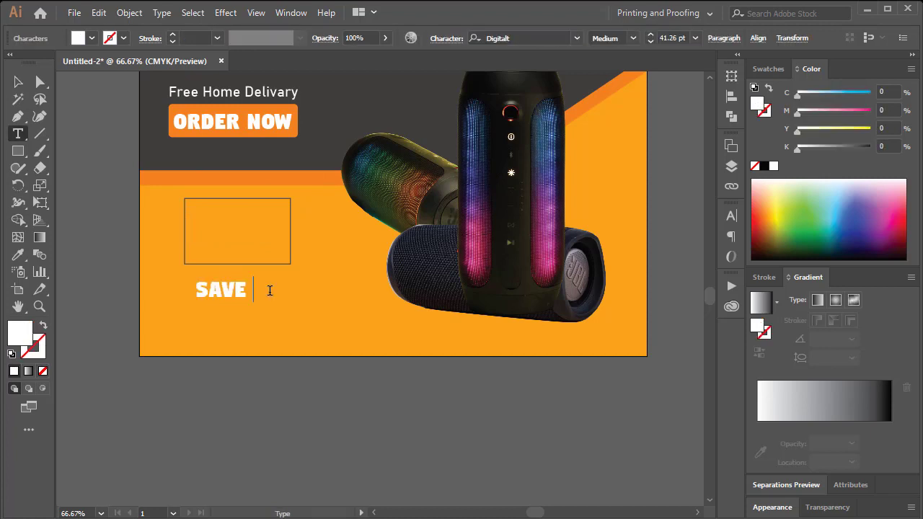
{"action": "type", "text": "UP P"}
{"action": "key", "text": "BackSpace"}
{"action": "type", "text": "TP"}
{"action": "key", "text": "BackSpace"}
{"action": "type", "text": "O"}
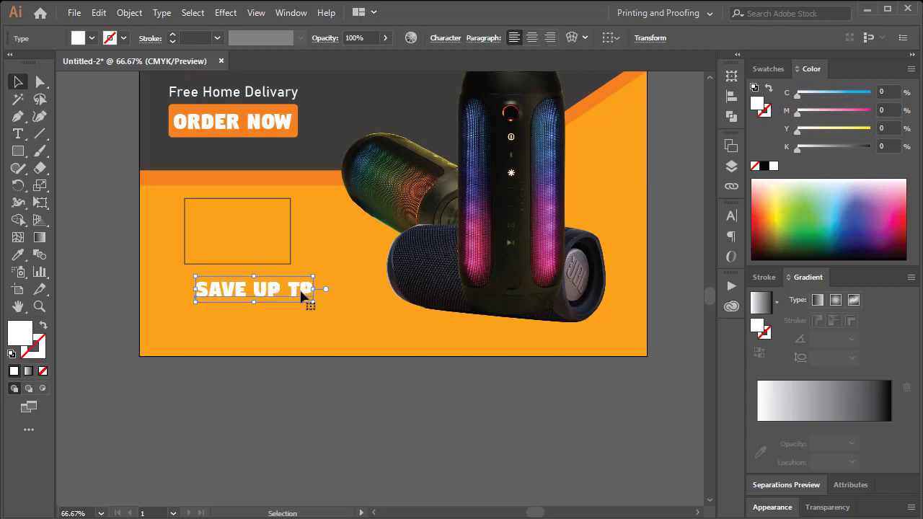
{"action": "key", "text": "Delete"}
{"action": "type", "text": "O"}
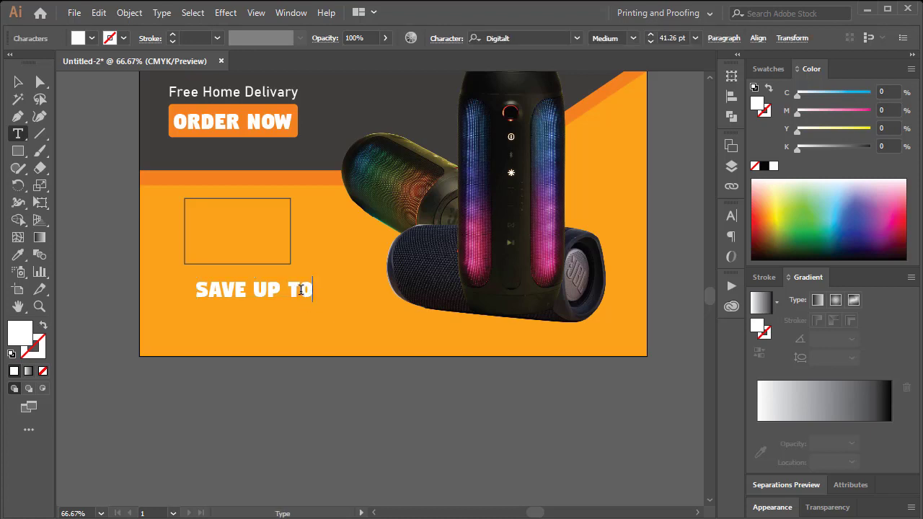
{"action": "key", "text": "Escape"}
Move "SAVE UP TO" into the upper part of the outlined rectangle and widen the rectangle to fit the text.
{"action": "left_click_drag", "start_coordinate": [291, 230], "coordinate": [270, 244]}
{"action": "key", "text": "ctrl+z"}
{"action": "left_click_drag", "start_coordinate": [277, 291], "coordinate": [313, 232]}
{"action": "left_click", "coordinate": [278, 240]}
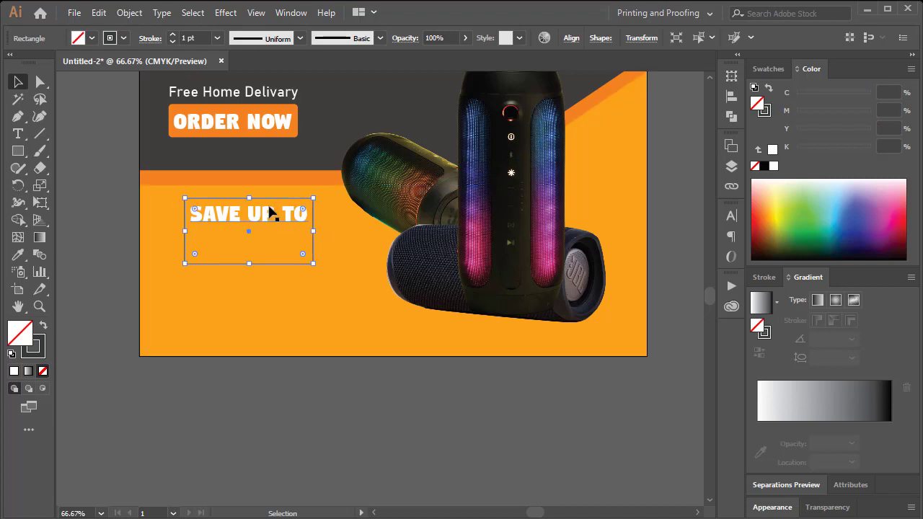
{"action": "left_click", "coordinate": [269, 211]}
Duplicate "SAVE UP TO" beneath itself, change the copy to "50%", and enlarge it in the lower part of the rectangle.
{"action": "left_click_drag", "start_coordinate": [153, 195], "coordinate": [478, 316]}
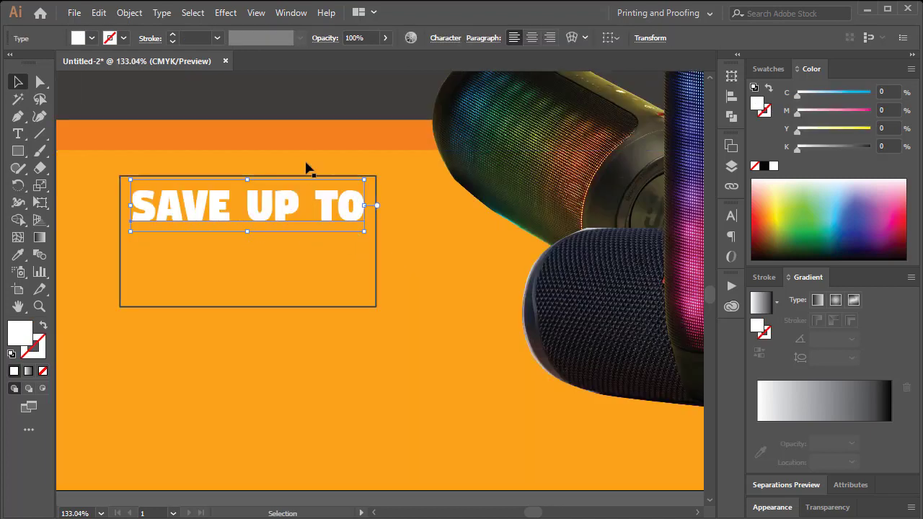
{"action": "left_click_drag", "start_coordinate": [291, 201], "coordinate": [285, 268]}
{"action": "triple_click", "coordinate": [285, 268]}
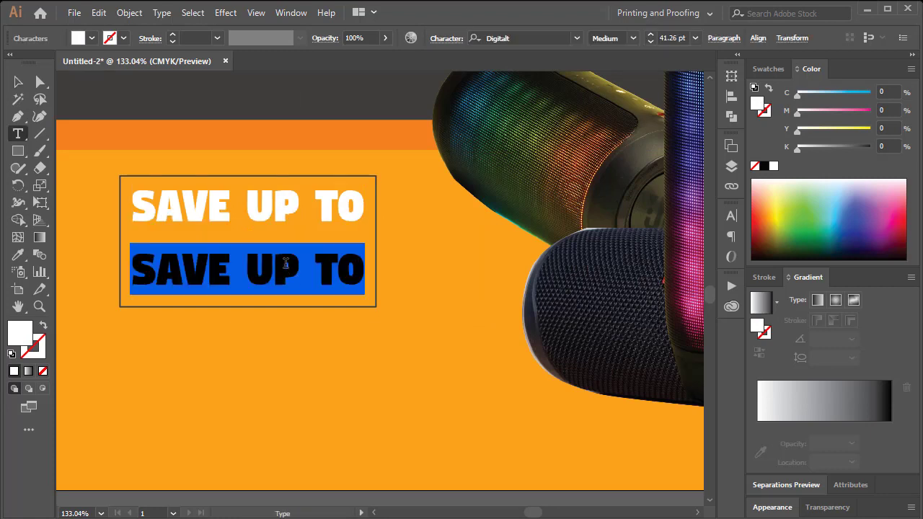
{"action": "type", "text": "50%"}
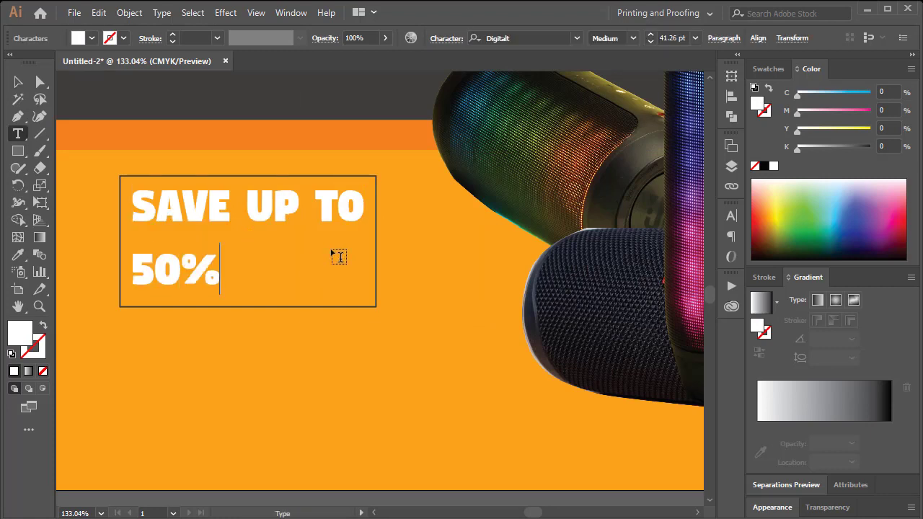
{"action": "key", "text": "Escape"}
{"action": "left_click_drag", "start_coordinate": [221, 268], "coordinate": [284, 259]}
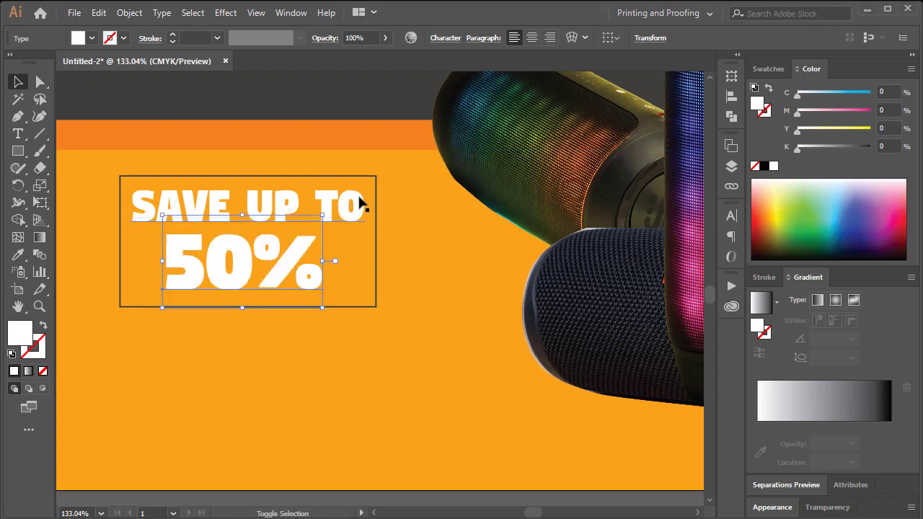
Fill both "50%" and "SAVE UP TO" with black, K 100.
{"action": "left_click_drag", "start_coordinate": [835, 148], "coordinate": [871, 151]}
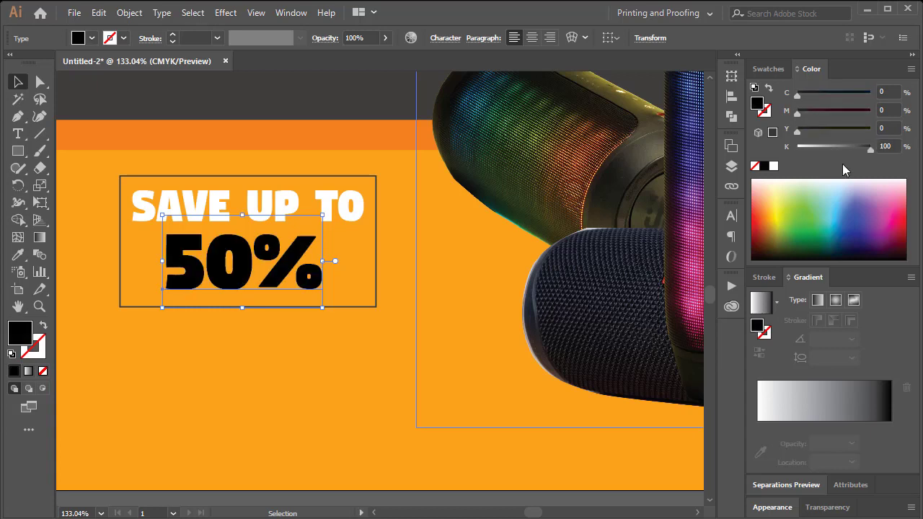
{"action": "left_click", "coordinate": [364, 208]}
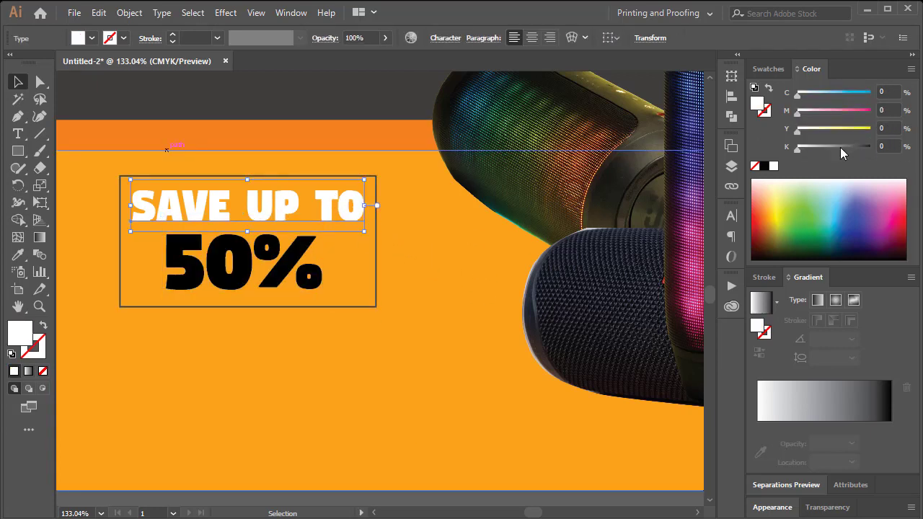
{"action": "left_click_drag", "start_coordinate": [841, 148], "coordinate": [872, 149]}
{"action": "left_click", "coordinate": [349, 283], "text": "ctrl+alt"}
{"action": "left_click", "coordinate": [348, 284], "text": "ctrl+alt"}
{"action": "left_click", "coordinate": [348, 283], "text": "ctrl+alt"}
{"action": "left_click", "coordinate": [349, 284], "text": "ctrl+alt"}
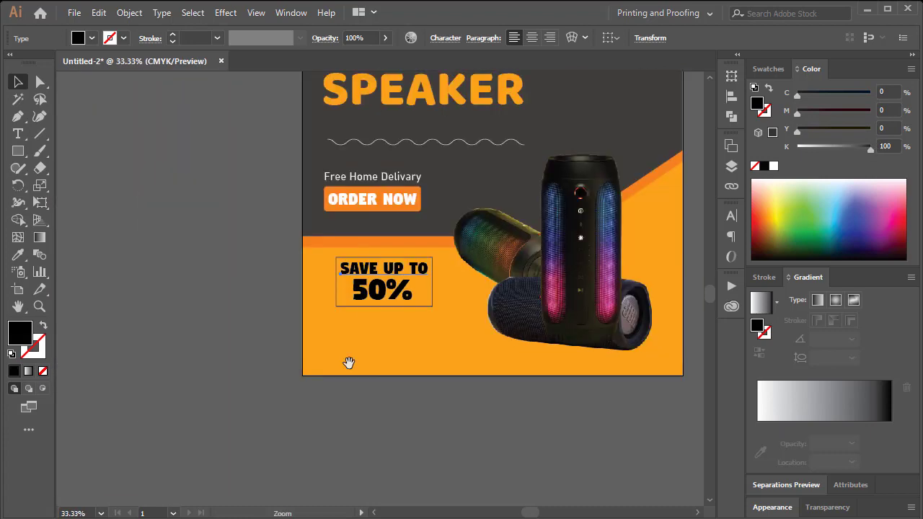
{"action": "left_click", "coordinate": [380, 355]}
Reposition "50%" so it sits centred under "SAVE UP TO" inside the rectangle.
{"action": "left_click_drag", "start_coordinate": [280, 237], "coordinate": [595, 353]}
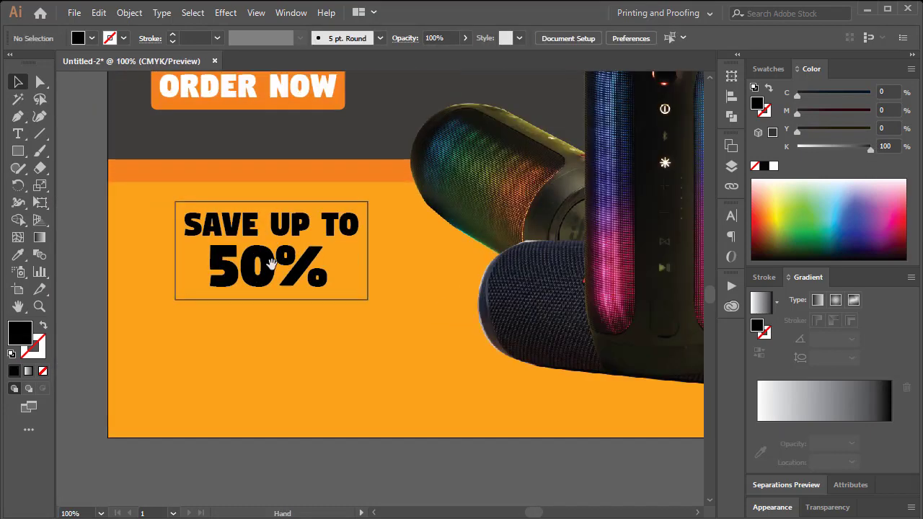
{"action": "left_click_drag", "start_coordinate": [278, 275], "coordinate": [296, 245]}
{"action": "key", "text": "Up"}
{"action": "key", "text": "Up"}
{"action": "key", "text": "Up"}
{"action": "key", "text": "Up"}
{"action": "key", "text": "Up"}
{"action": "key", "text": "space"}
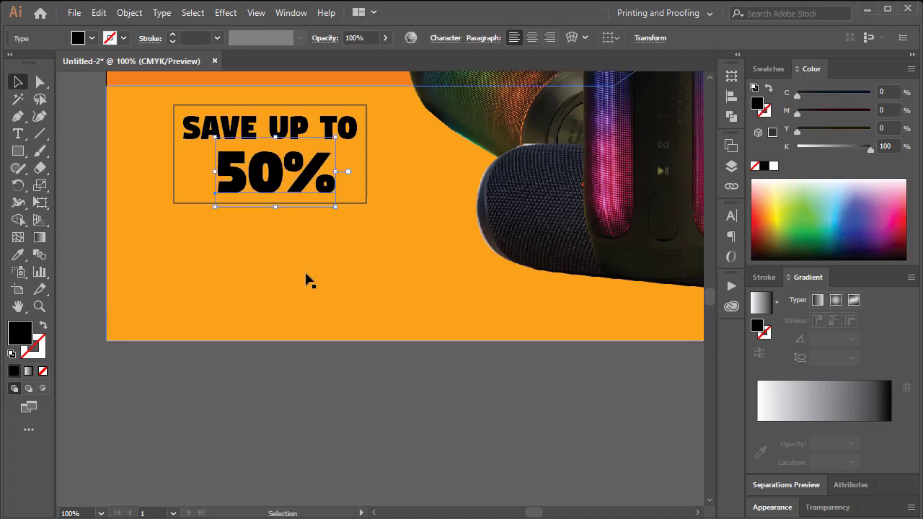
{"action": "left_click", "coordinate": [326, 400]}
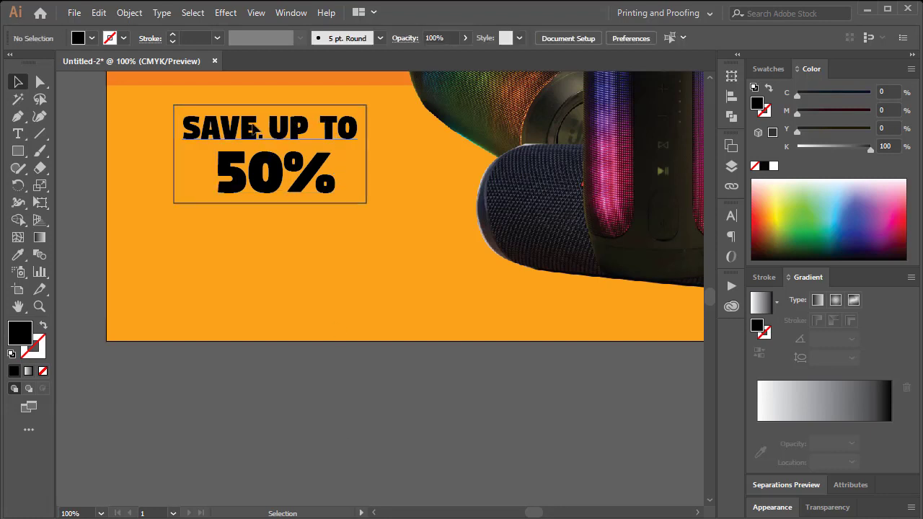
Add the text "CONTACT US NOW" on the orange area below the discount box and fill it white.
{"action": "left_click", "coordinate": [18, 134]}
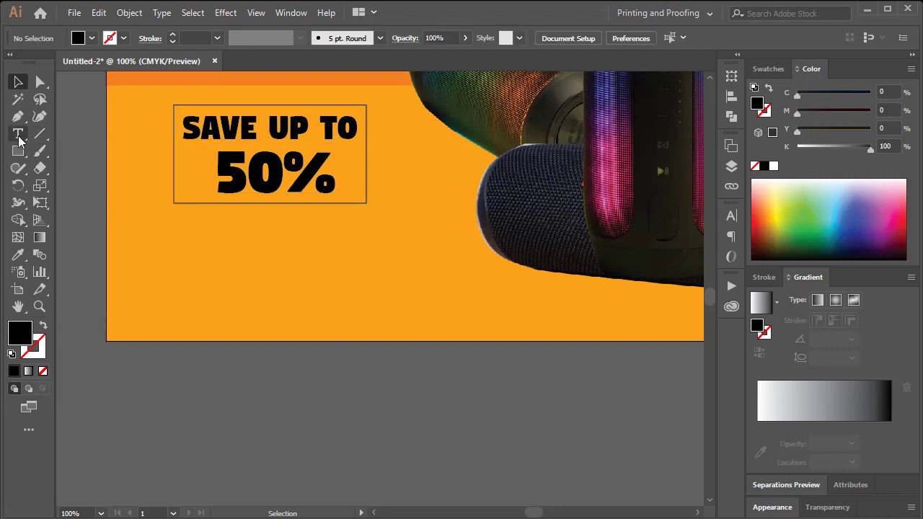
{"action": "left_click", "coordinate": [304, 390]}
{"action": "type", "text": "c"}
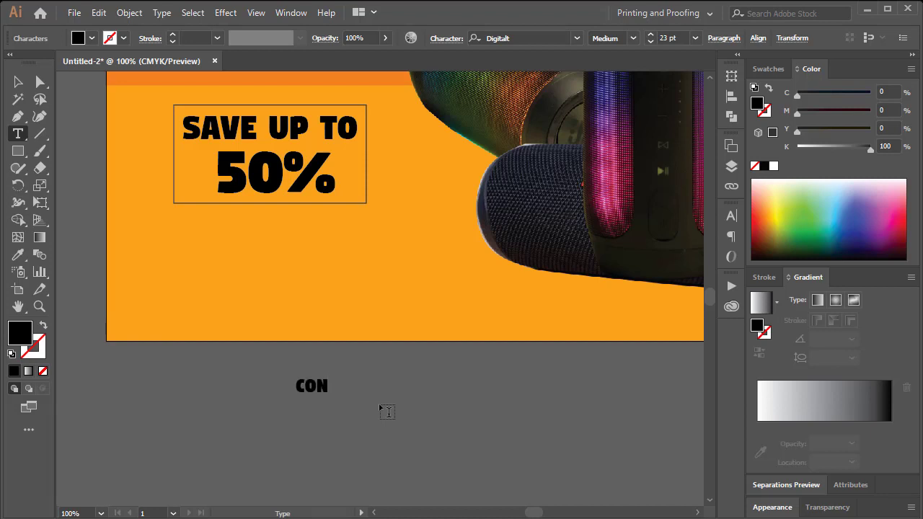
{"action": "type", "text": "ontact"}
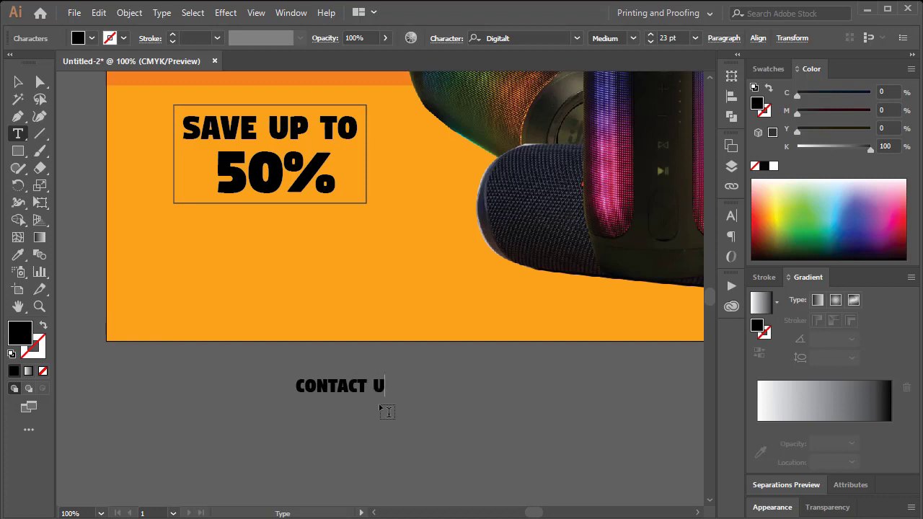
{"action": "type", "text": " us now"}
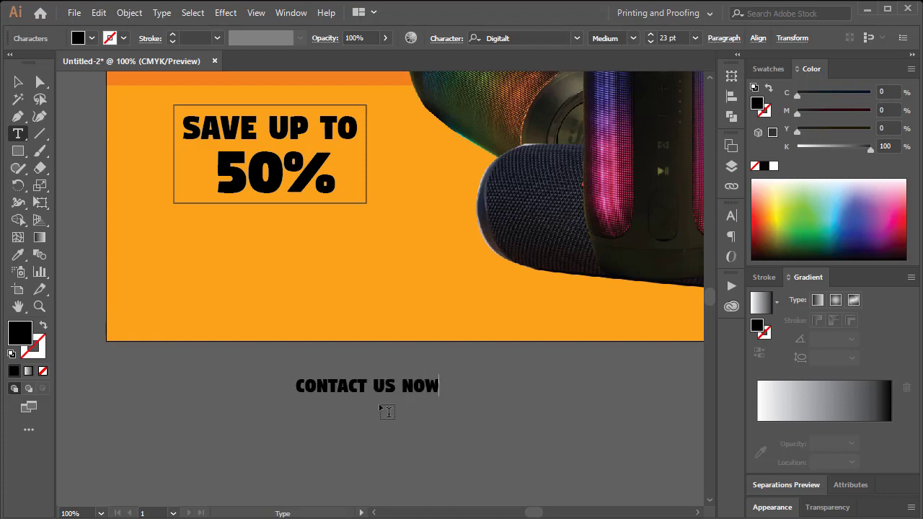
{"action": "key", "text": "Escape"}
{"action": "left_click_drag", "start_coordinate": [406, 390], "coordinate": [306, 272]}
{"action": "left_click", "coordinate": [774, 165]}
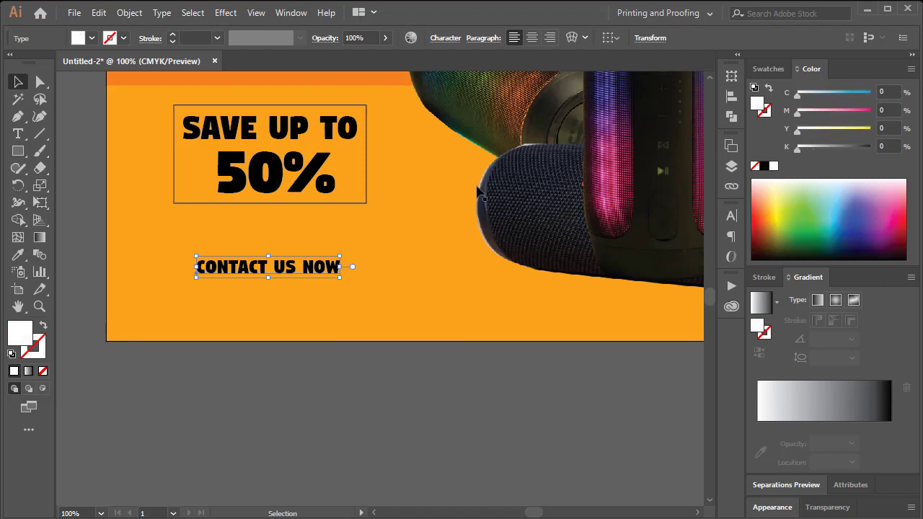
Duplicate "CONTACT US NOW" just beneath itself and replace the copy's text with the contact phone number.
{"action": "left_click_drag", "start_coordinate": [295, 267], "coordinate": [292, 303]}
{"action": "double_click", "coordinate": [293, 303]}
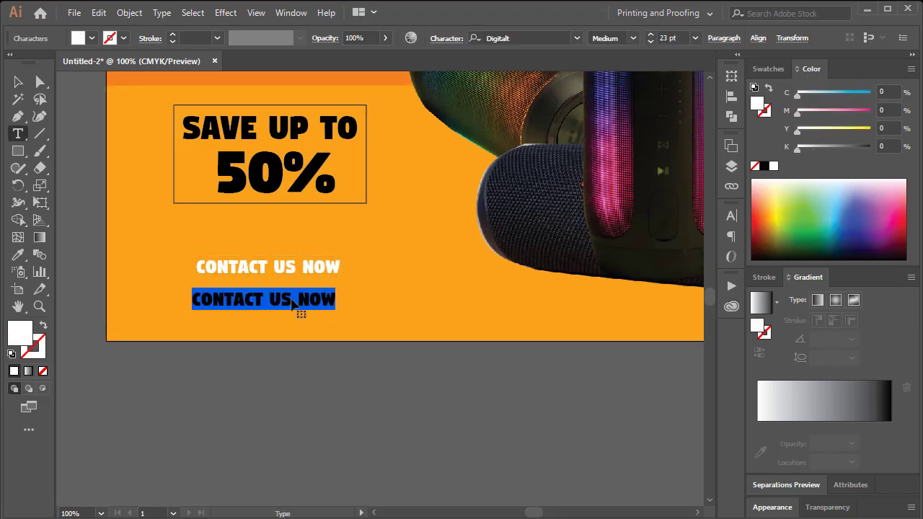
{"action": "type", "text": "+0 1 2 3 4 5"}
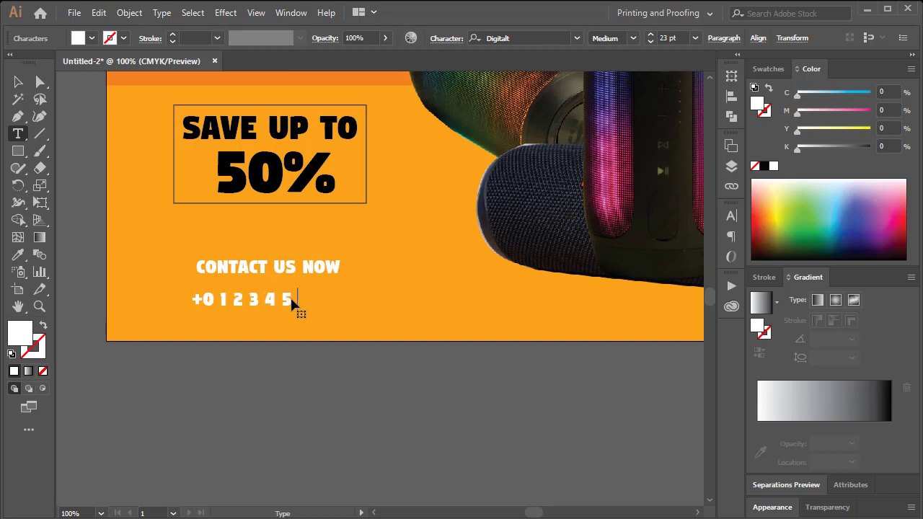
{"action": "type", "text": " 6 7 8 9"}
{"action": "key", "text": "Escape"}
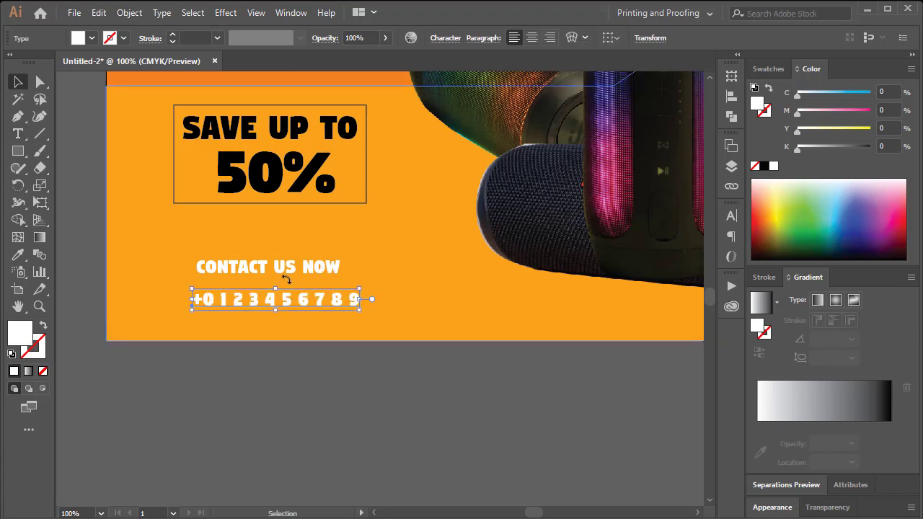
Shrink "CONTACT US NOW" and fill it black, enlarge the phone number to the discount box's width, and centre both lines under the box.
{"action": "left_click_drag", "start_coordinate": [301, 267], "coordinate": [350, 277]}
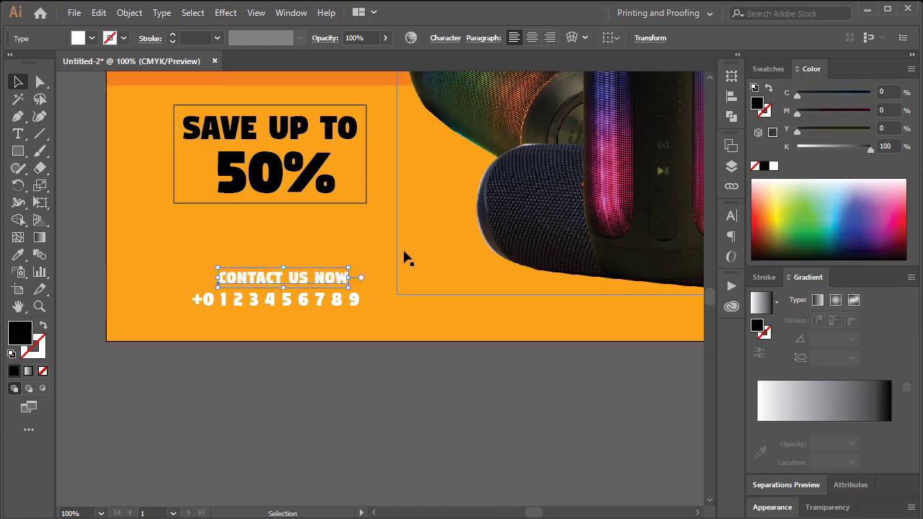
{"action": "left_click_drag", "start_coordinate": [303, 306], "coordinate": [381, 303]}
{"action": "left_click", "coordinate": [384, 342]}
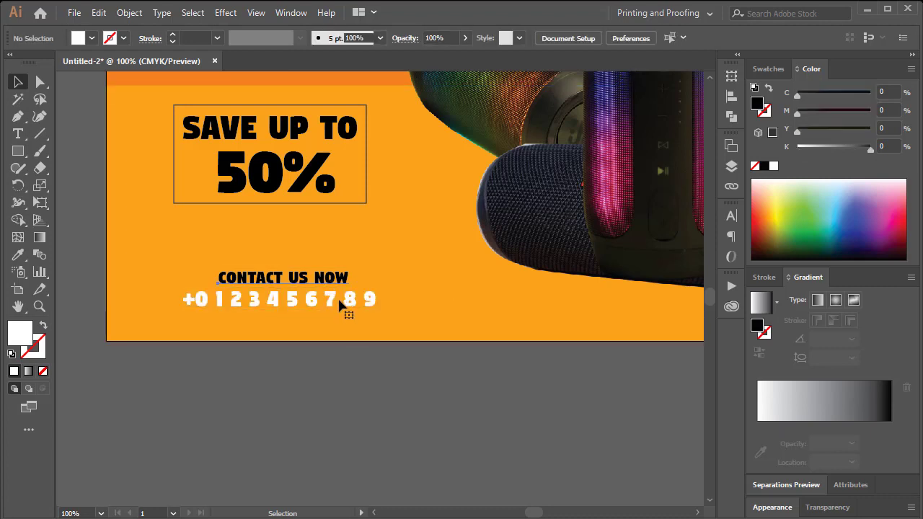
{"action": "left_click_drag", "start_coordinate": [339, 299], "coordinate": [326, 299]}
{"action": "left_click", "coordinate": [427, 387]}
Duplicate the "WE HAVE BEST SELLING" text, replace the copy's wording with "LOGO HERE" on two lines, and place it beside the white dot grid.
{"action": "left_click", "coordinate": [470, 232], "text": "ctrl+alt"}
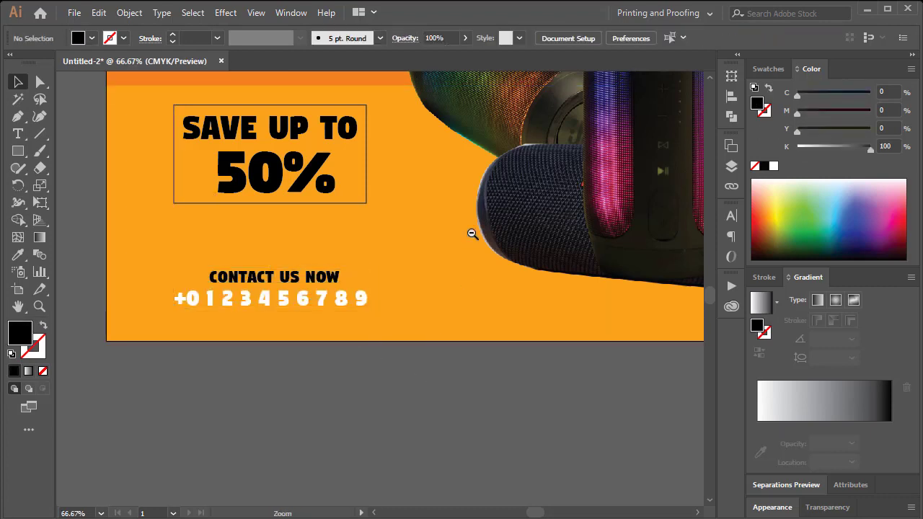
{"action": "left_click", "coordinate": [471, 232], "text": "ctrl+alt"}
{"action": "key", "text": "Tab"}
{"action": "scroll", "coordinate": [413, 301], "scroll_direction": "up", "scroll_amount": 3}
{"action": "left_click_drag", "start_coordinate": [405, 262], "coordinate": [401, 302]}
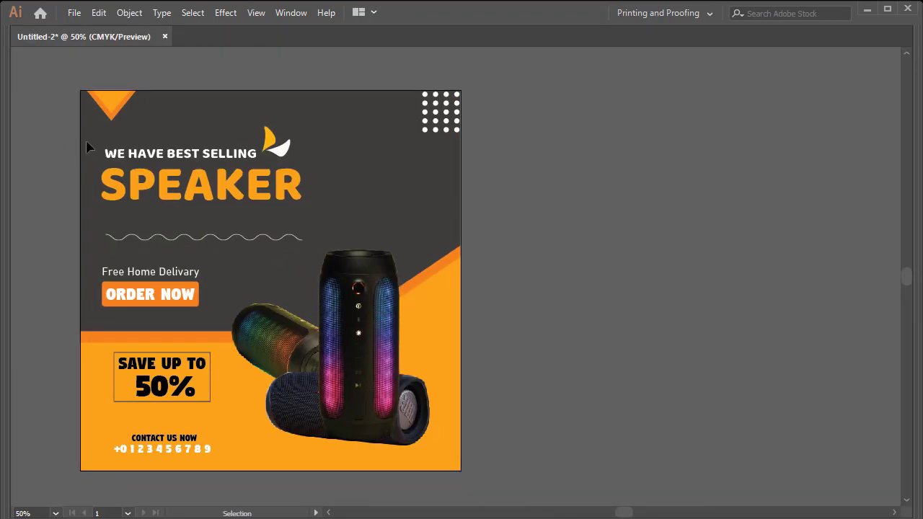
{"action": "key", "text": "Tab"}
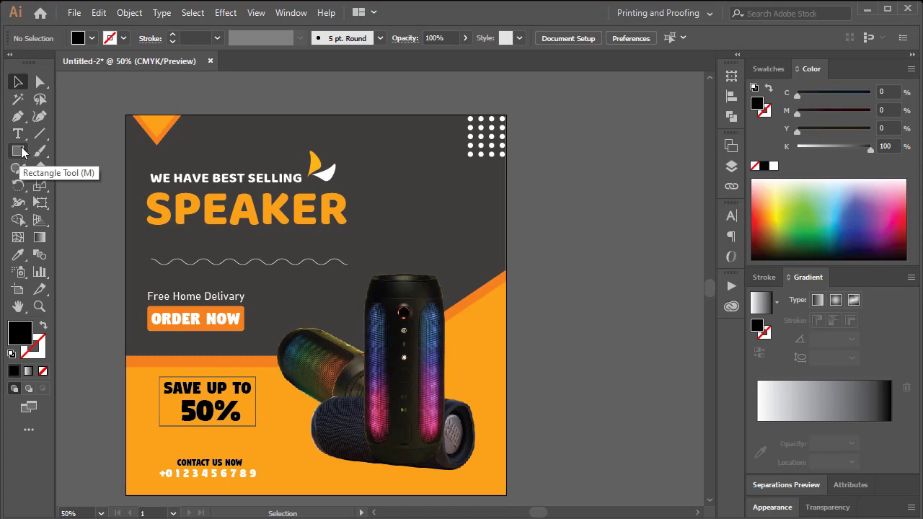
{"action": "left_click_drag", "start_coordinate": [204, 179], "coordinate": [419, 89]}
{"action": "triple_click", "coordinate": [419, 90]}
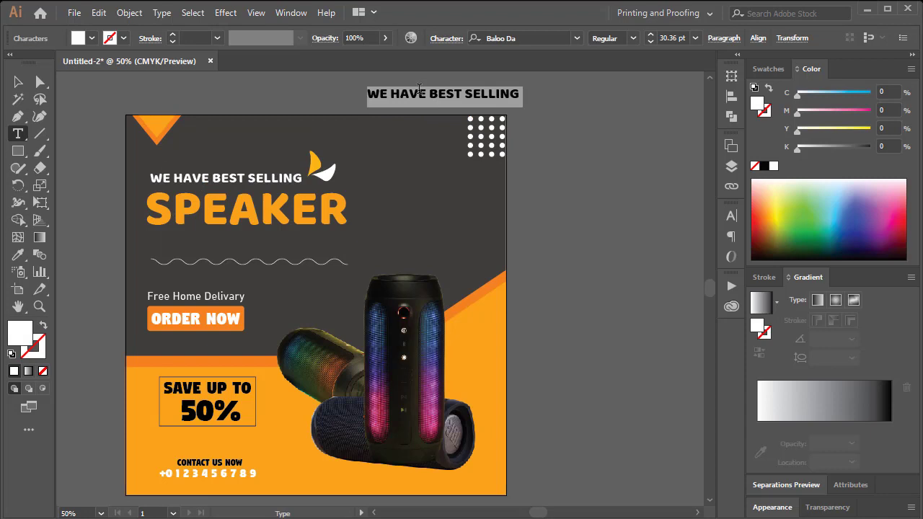
{"action": "type", "text": "LOGO"}
{"action": "key", "text": "Return"}
{"action": "type", "text": "GERE"}
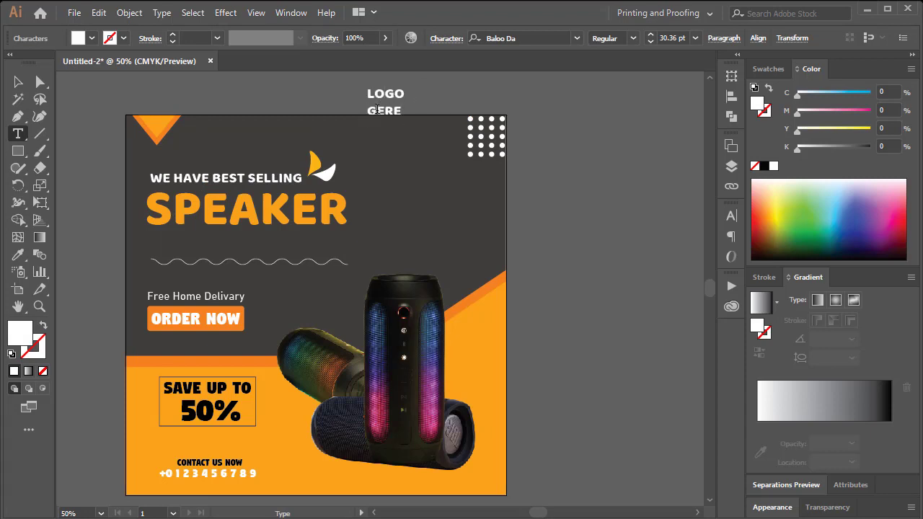
{"action": "left_click_drag", "start_coordinate": [368, 110], "coordinate": [447, 131]}
{"action": "type", "text": "H"}
{"action": "key", "text": "Escape"}
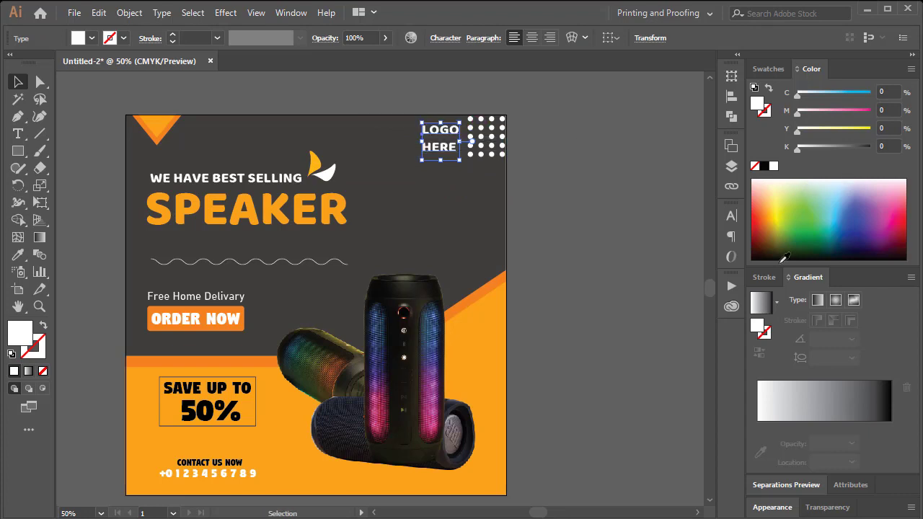
Reduce the font size of the "LOGO HERE" text and move it closer to the white dot grid.
{"action": "left_click", "coordinate": [445, 37]}
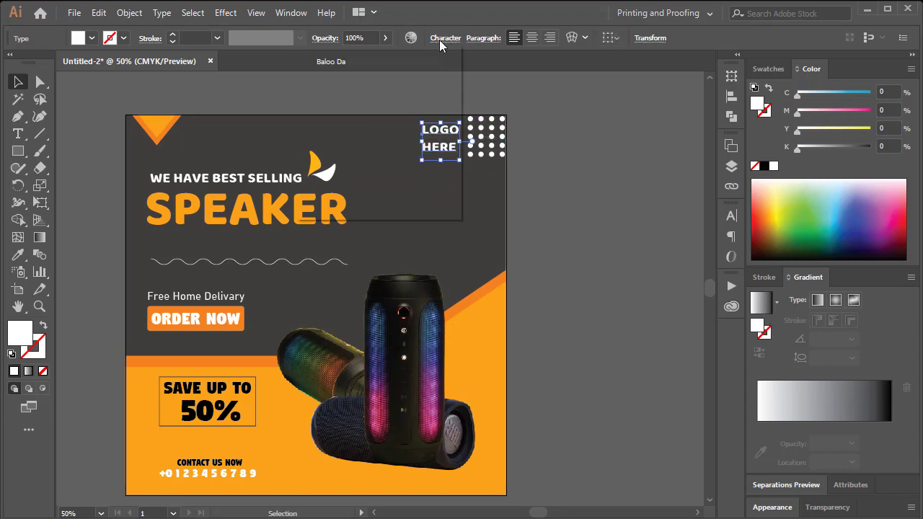
{"action": "left_click", "coordinate": [319, 109]}
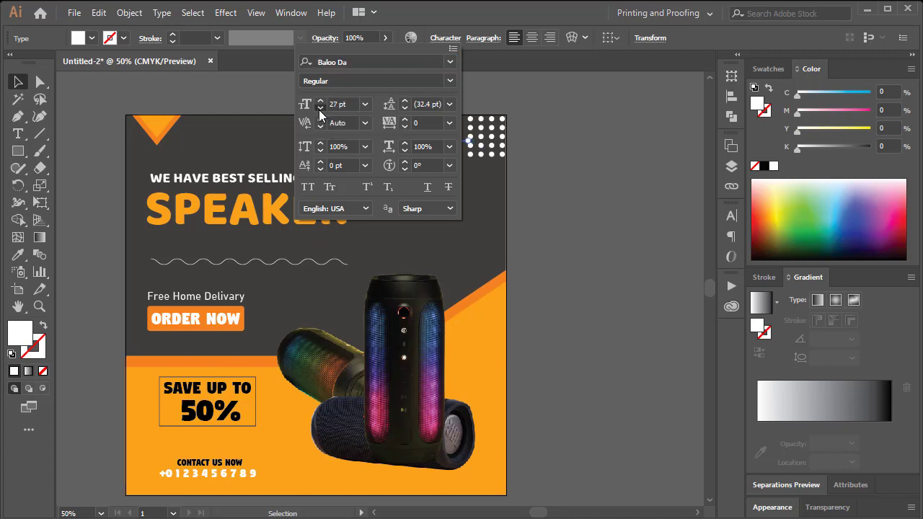
{"action": "left_click", "coordinate": [320, 109]}
{"action": "left_click", "coordinate": [320, 109]}
{"action": "left_click", "coordinate": [320, 108]}
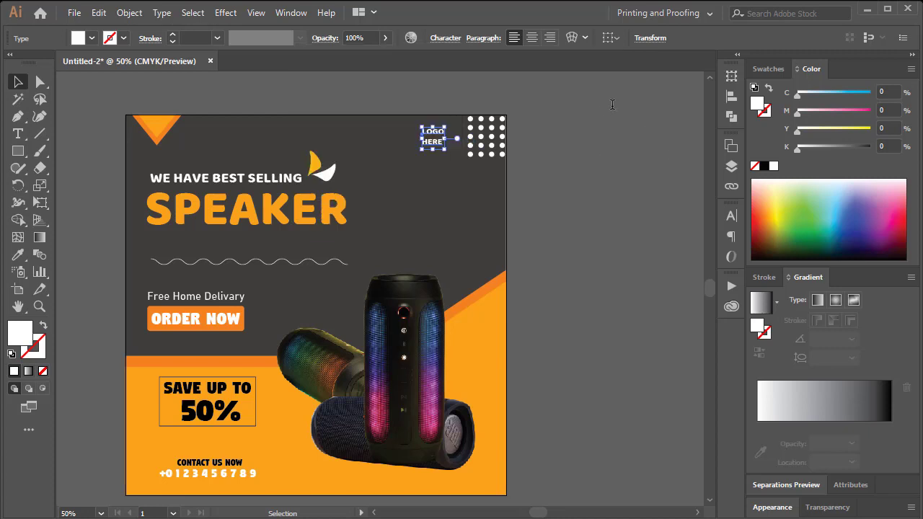
{"action": "left_click", "coordinate": [18, 82]}
{"action": "left_click_drag", "start_coordinate": [408, 102], "coordinate": [582, 208]}
{"action": "left_click_drag", "start_coordinate": [159, 210], "coordinate": [238, 208]}
Create a white six-sided polygon with a radius of 16.2325 px near the "LOGO HERE" text.
{"action": "left_click", "coordinate": [19, 151]}
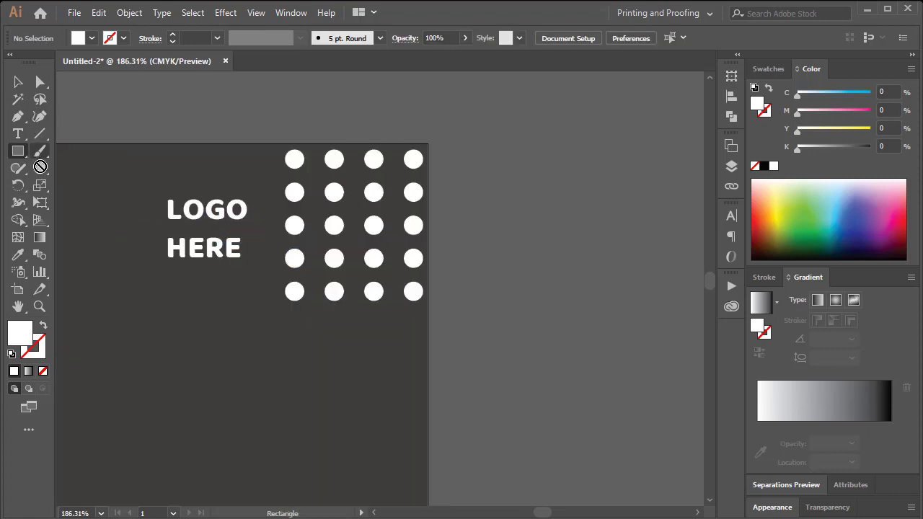
{"action": "left_click", "coordinate": [19, 152]}
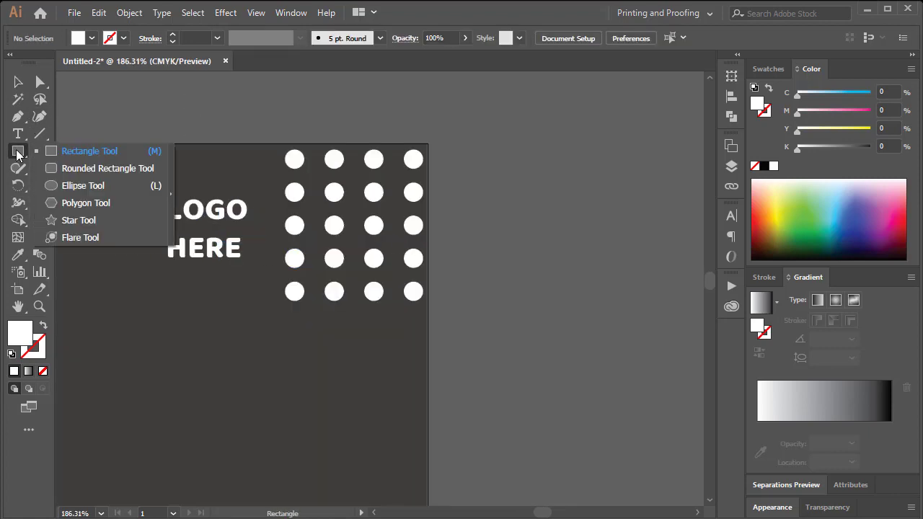
{"action": "left_click", "coordinate": [66, 204]}
{"action": "left_click_drag", "start_coordinate": [117, 179], "coordinate": [134, 202]}
{"action": "key", "text": "ctrl+z"}
{"action": "left_click", "coordinate": [128, 183]}
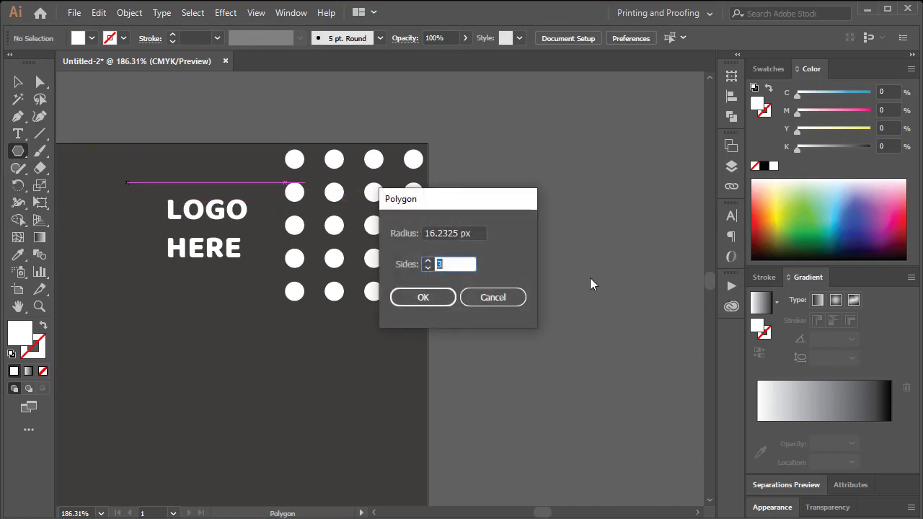
{"action": "type", "text": "6"}
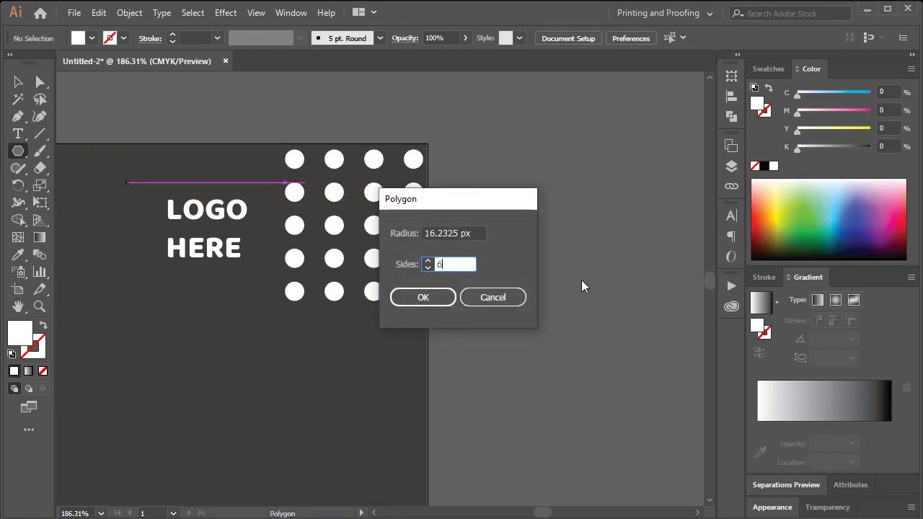
{"action": "left_click", "coordinate": [423, 297]}
{"action": "left_click", "coordinate": [18, 82]}
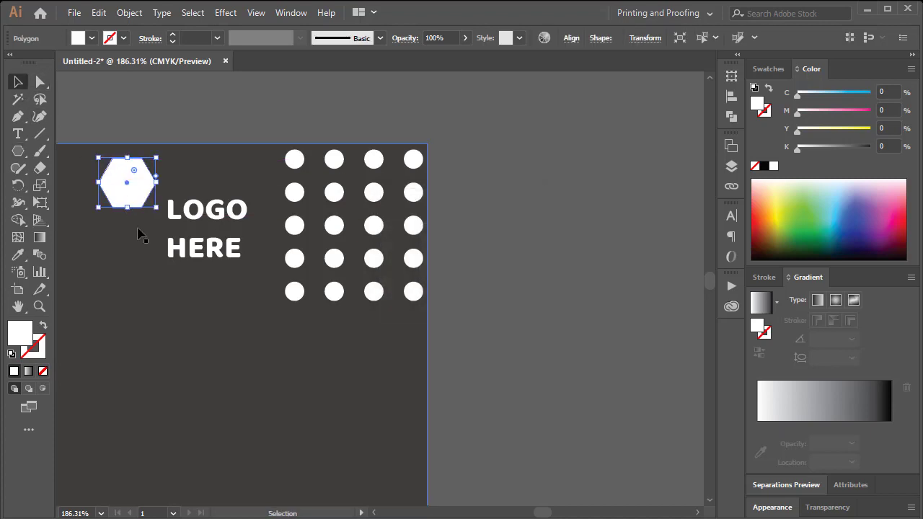
Rotate the hexagon upright in front of "LOGO HERE", narrow it, and give it a 1 pt white stroke with no fill.
{"action": "left_click", "coordinate": [180, 147]}
{"action": "left_click_drag", "start_coordinate": [132, 180], "coordinate": [116, 231]}
{"action": "left_click", "coordinate": [763, 112]}
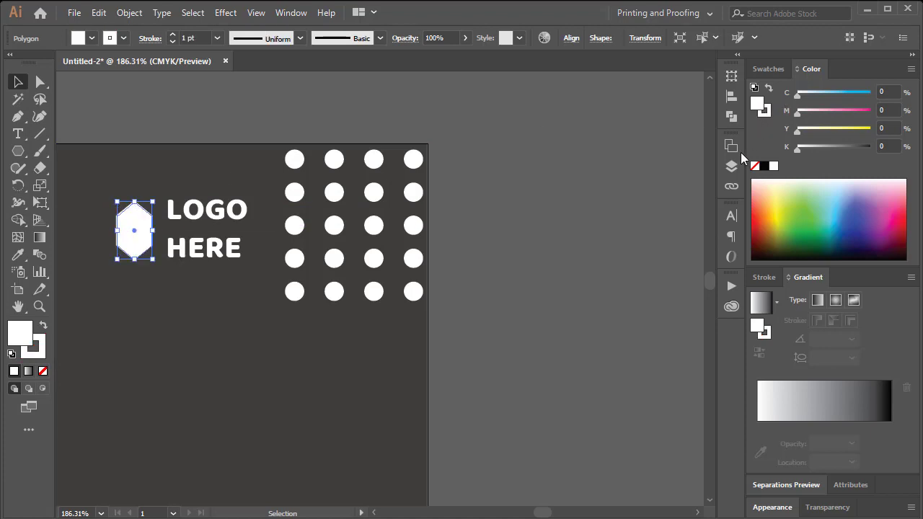
{"action": "left_click", "coordinate": [755, 167]}
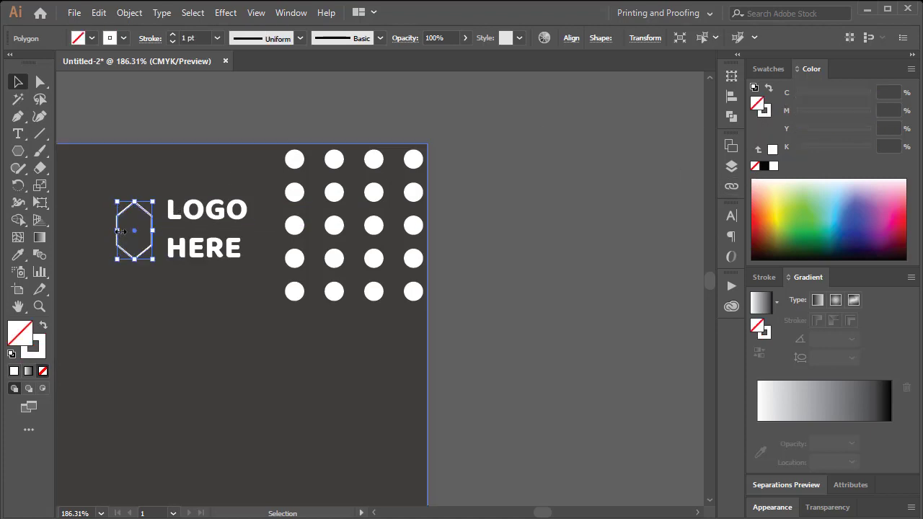
{"action": "left_click_drag", "start_coordinate": [120, 231], "coordinate": [112, 230]}
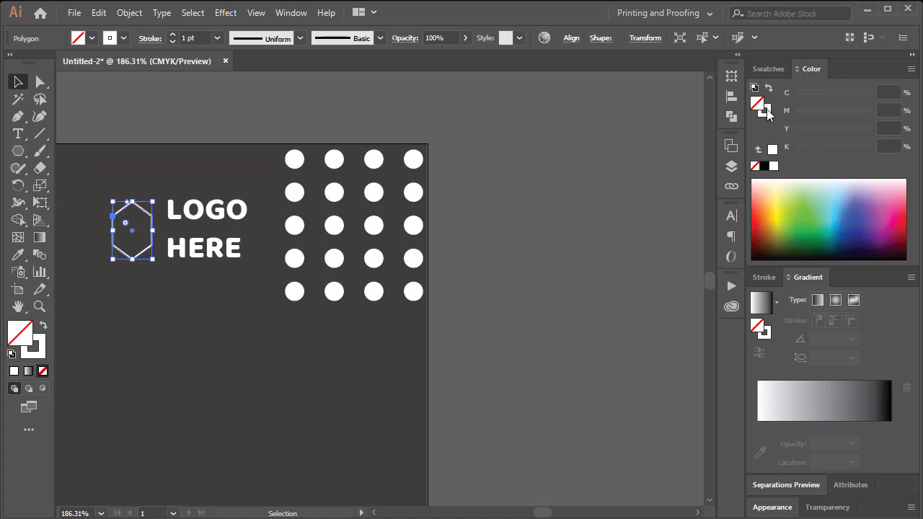
Recolour the hexagon's stroke orange with C 0, M 51, Y 100, K 0.
{"action": "left_click", "coordinate": [768, 113]}
{"action": "left_click", "coordinate": [870, 129]}
{"action": "left_click", "coordinate": [836, 111]}
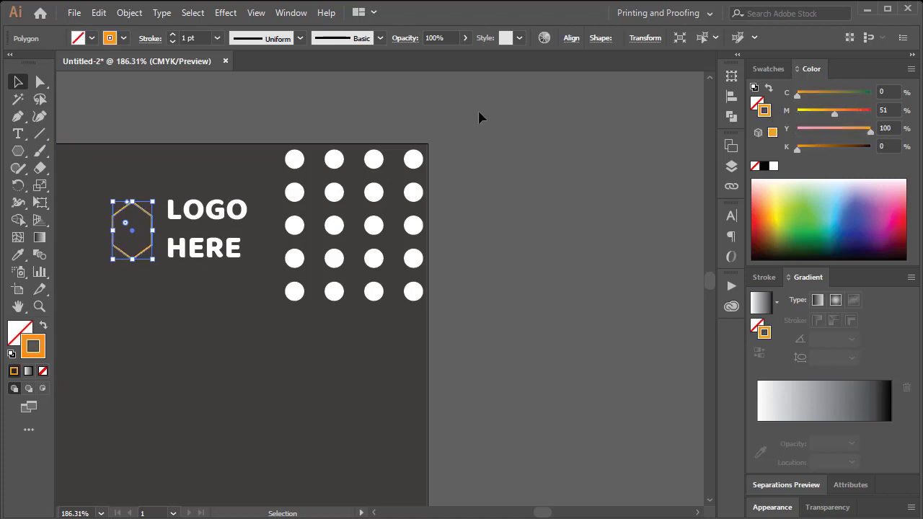
{"action": "left_click", "coordinate": [495, 188]}
Create a three-sided polygon with a radius of 16.2325 px and an orange outline on the empty canvas beside the artboard.
{"action": "left_click", "coordinate": [425, 277], "text": "ctrl+alt"}
{"action": "left_click", "coordinate": [424, 277], "text": "ctrl+alt"}
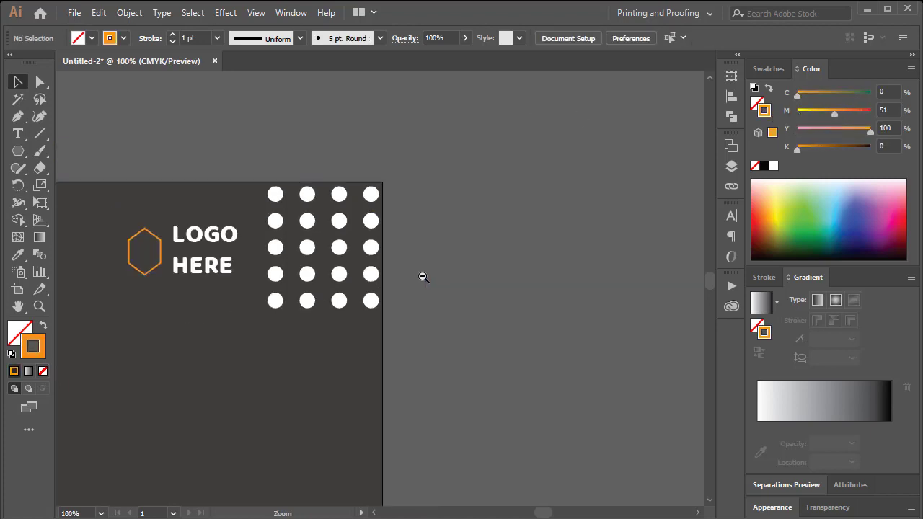
{"action": "left_click", "coordinate": [425, 277], "text": "ctrl+alt"}
{"action": "left_click", "coordinate": [424, 277], "text": "ctrl+alt"}
{"action": "left_click_drag", "start_coordinate": [87, 370], "coordinate": [296, 233]}
{"action": "left_click_drag", "start_coordinate": [380, 263], "coordinate": [285, 256]}
{"action": "left_click_drag", "start_coordinate": [270, 299], "coordinate": [289, 255]}
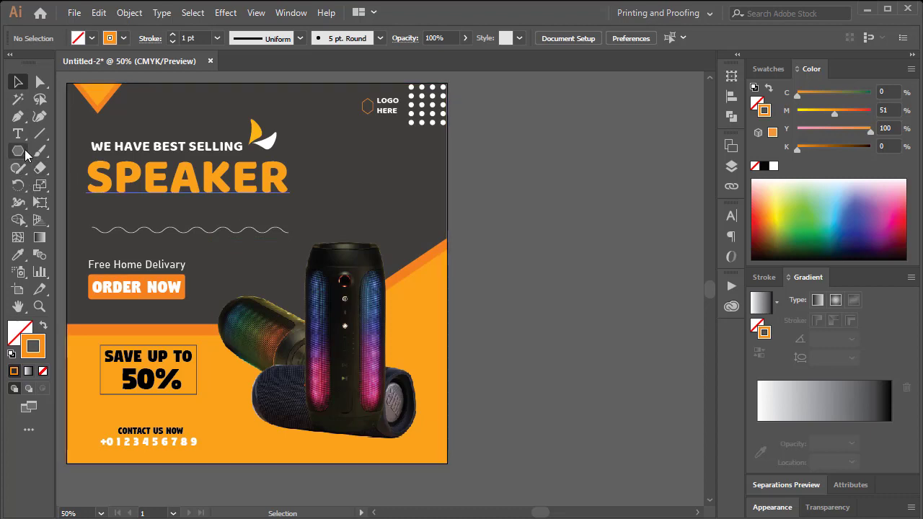
{"action": "left_click_drag", "start_coordinate": [18, 150], "coordinate": [62, 208]}
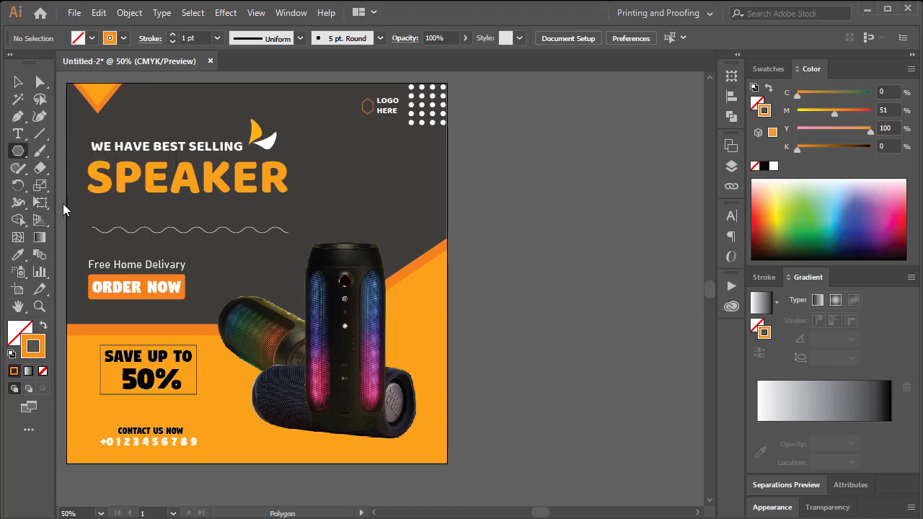
{"action": "left_click", "coordinate": [500, 184]}
{"action": "type", "text": "3"}
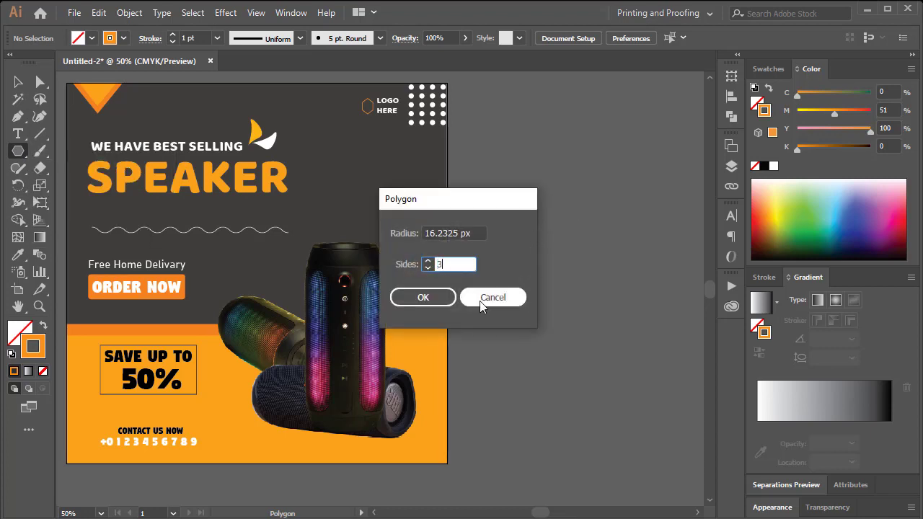
{"action": "left_click", "coordinate": [423, 297]}
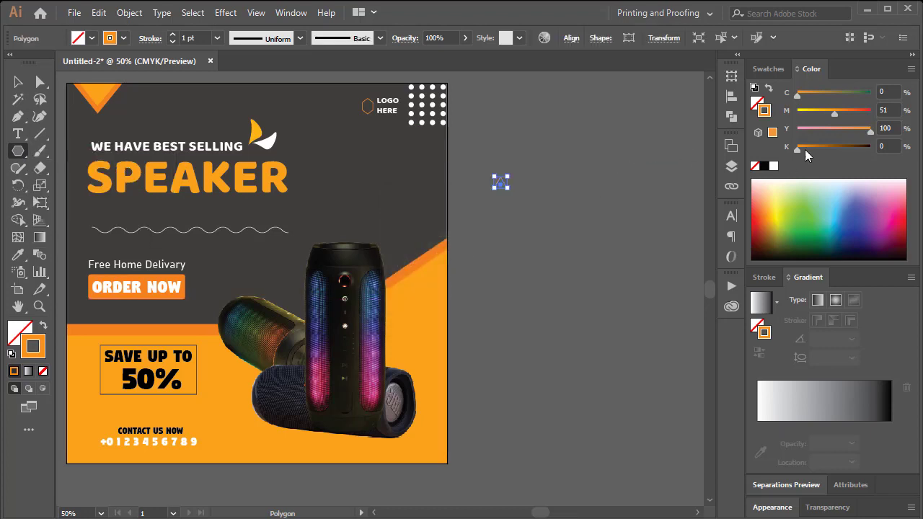
{"action": "left_click", "coordinate": [18, 82]}
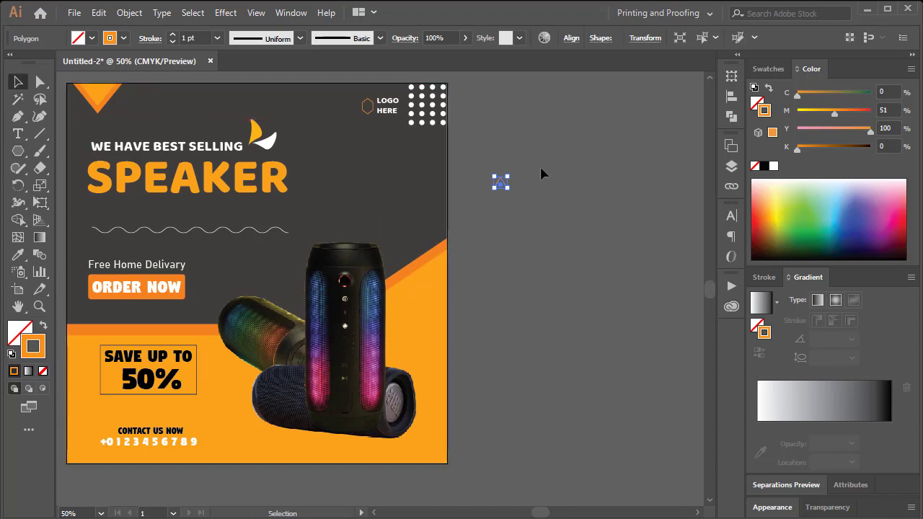
Enlarge the triangle on the dark area beside "SPEAKER" and duplicate it just below with a white stroke.
{"action": "left_click", "coordinate": [541, 173]}
{"action": "left_click_drag", "start_coordinate": [503, 184], "coordinate": [362, 216]}
{"action": "left_click", "coordinate": [555, 167]}
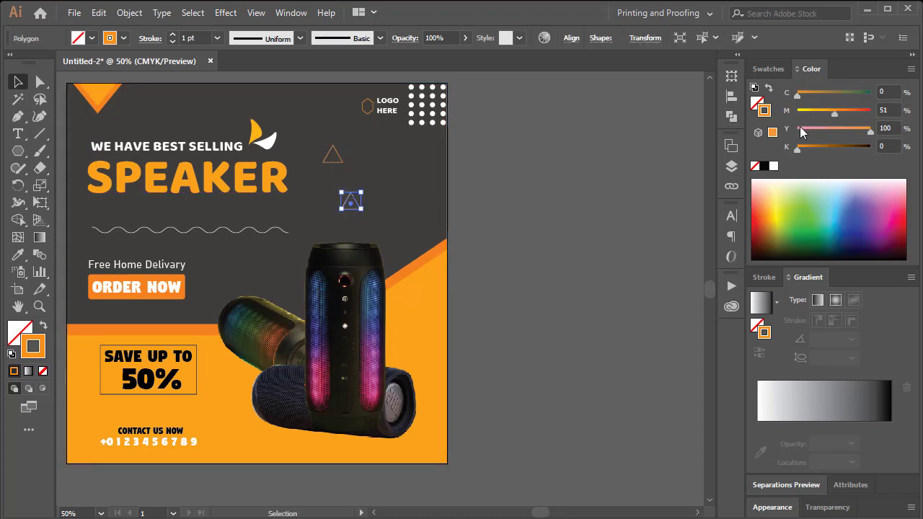
{"action": "left_click_drag", "start_coordinate": [814, 127], "coordinate": [682, 125]}
{"action": "left_click_drag", "start_coordinate": [841, 110], "coordinate": [535, 131]}
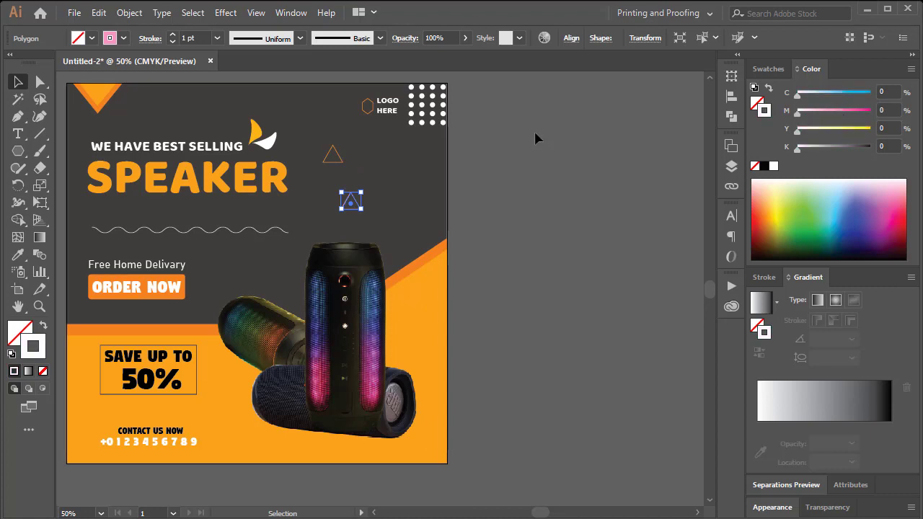
Duplicate the white triangle below the dot grid and set the copy's stroke to orange with M 39 and Y 100.
{"action": "left_click", "coordinate": [315, 198]}
{"action": "left_click_drag", "start_coordinate": [351, 202], "coordinate": [414, 167]}
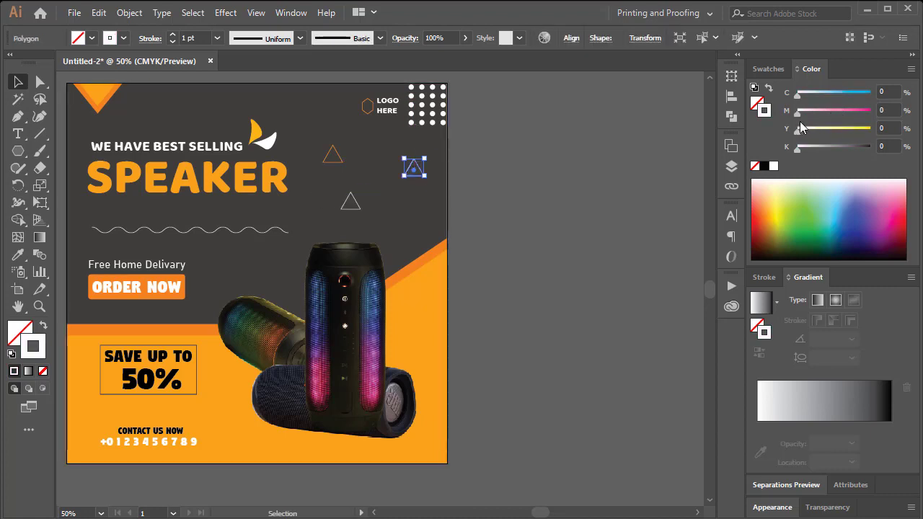
{"action": "left_click_drag", "start_coordinate": [799, 113], "coordinate": [874, 130]}
{"action": "left_click", "coordinate": [539, 157]}
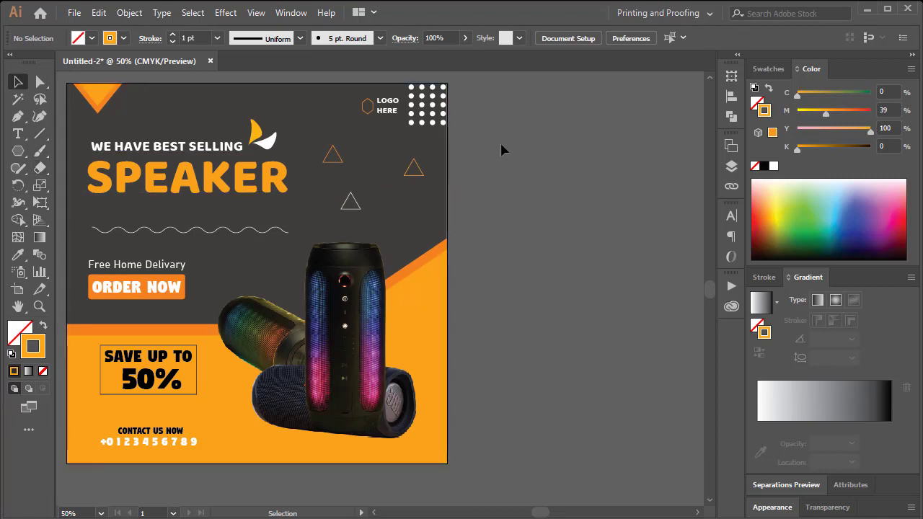
{"action": "left_click_drag", "start_coordinate": [370, 219], "coordinate": [342, 274]}
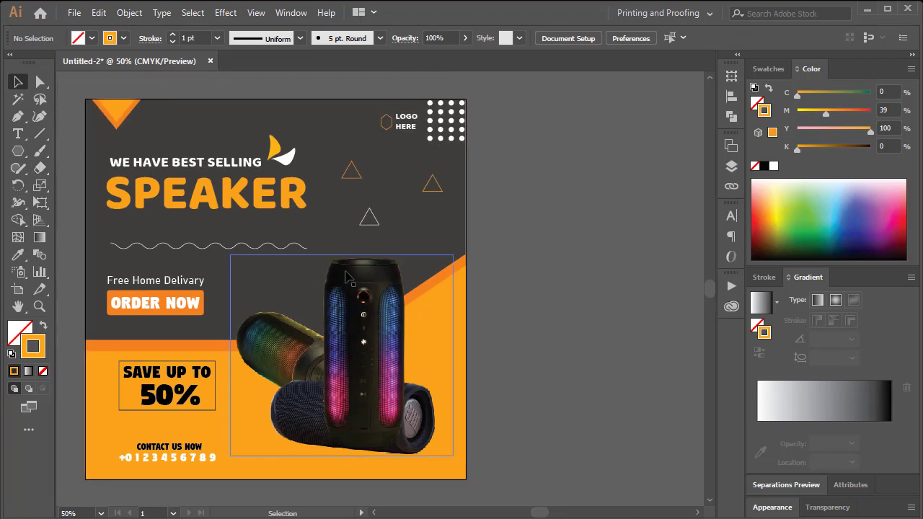
{"action": "right_click", "coordinate": [596, 242]}
{"action": "left_click", "coordinate": [586, 191]}
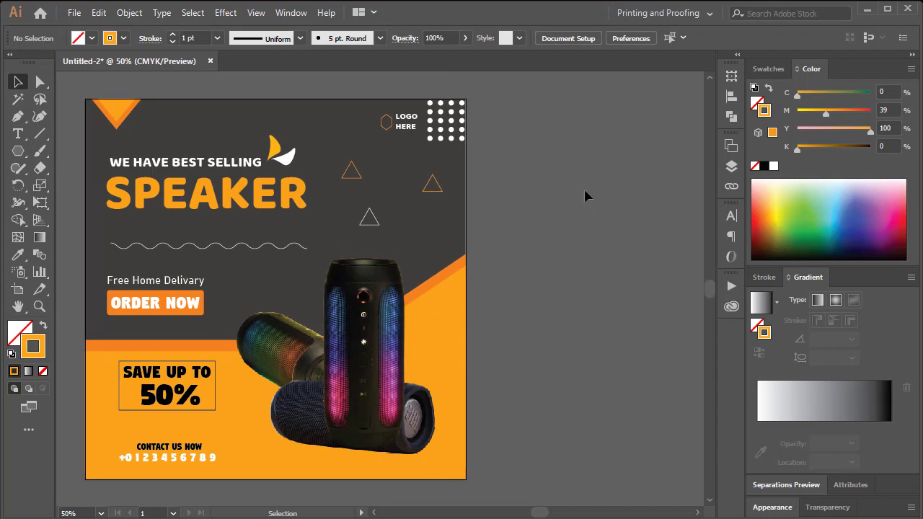